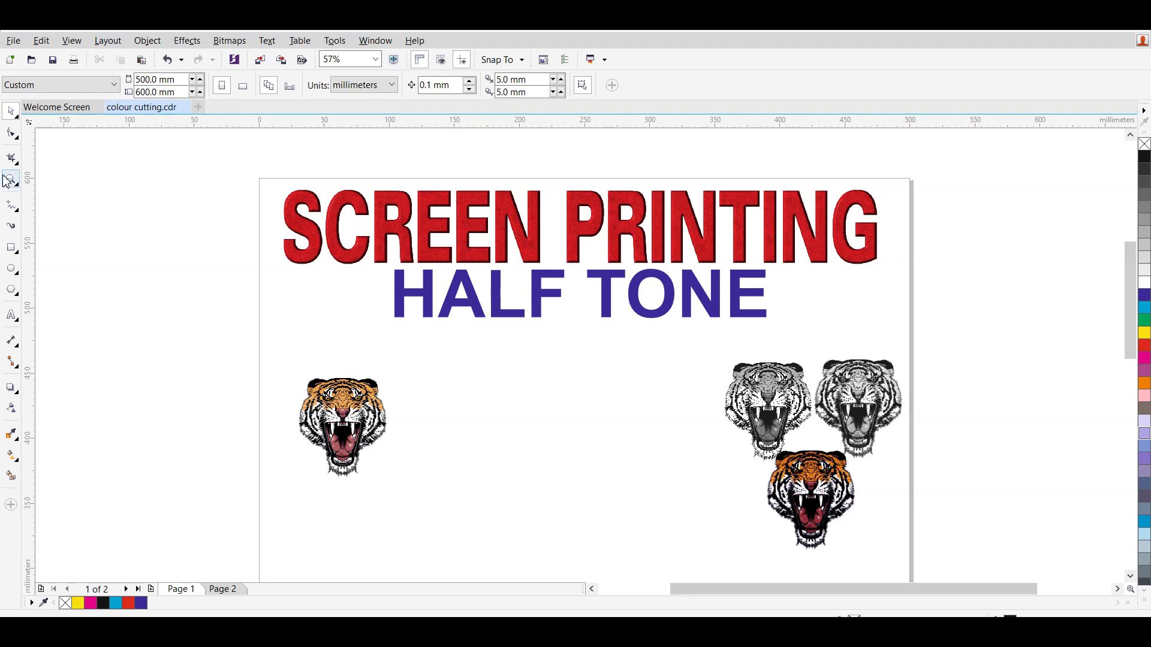
# Examine the original colour tiger artwork below the heading up close.
pyautogui.click(11, 180)
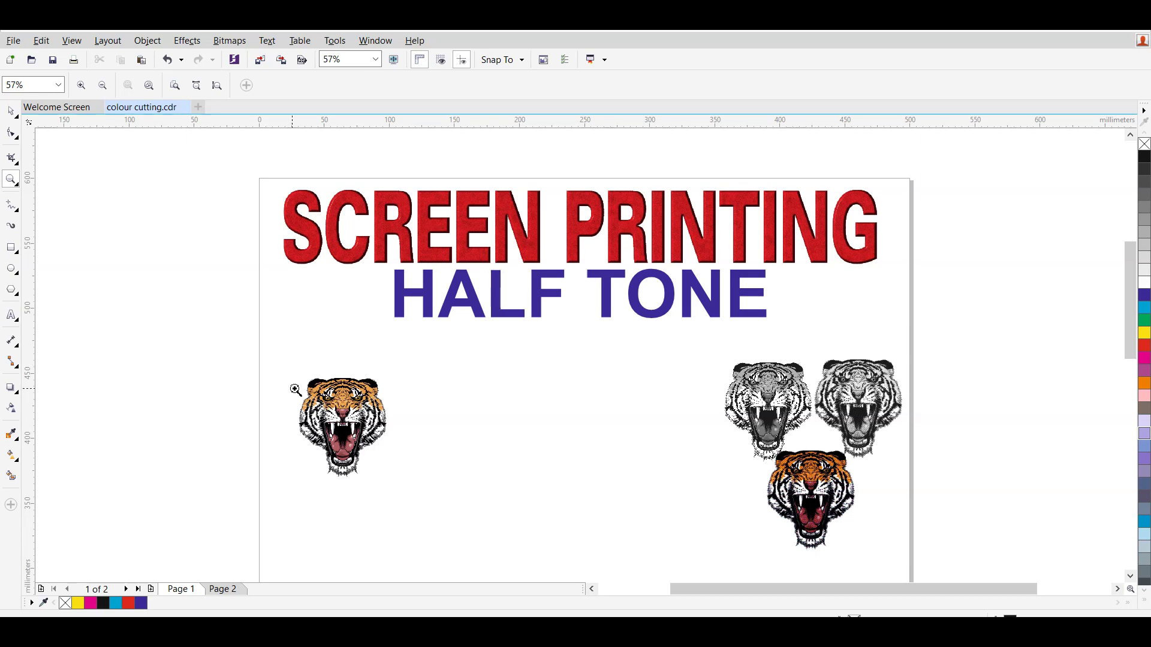
pyautogui.moveTo(292, 359); pyautogui.dragTo(417, 488)
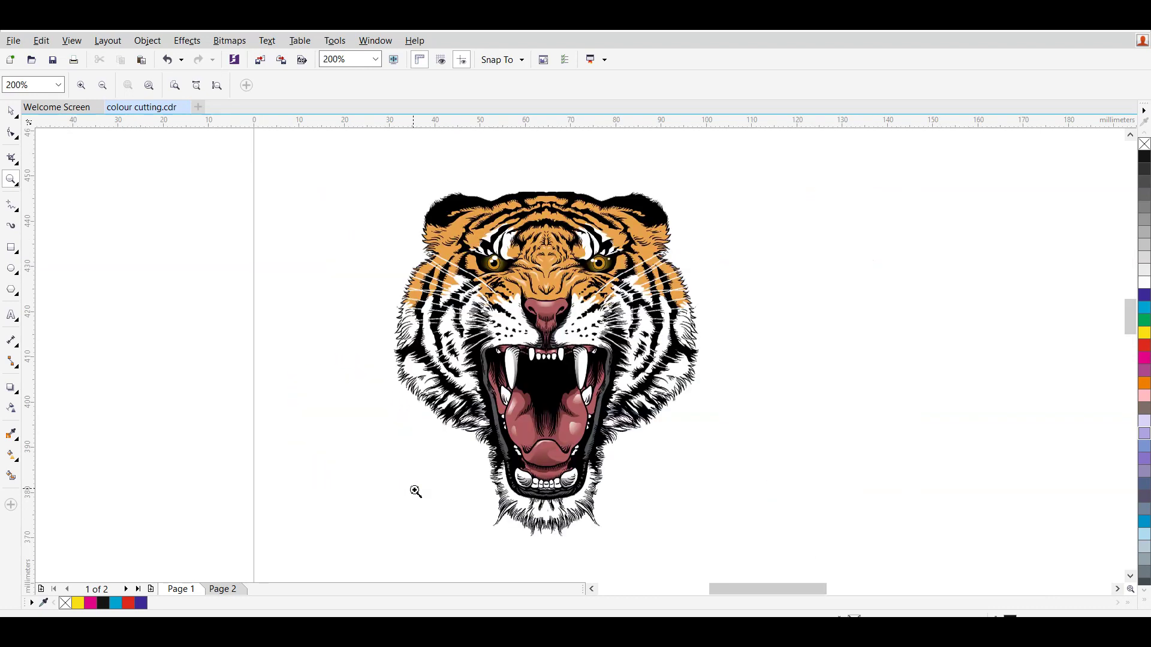
pyautogui.moveTo(360, 167); pyautogui.dragTo(781, 543)
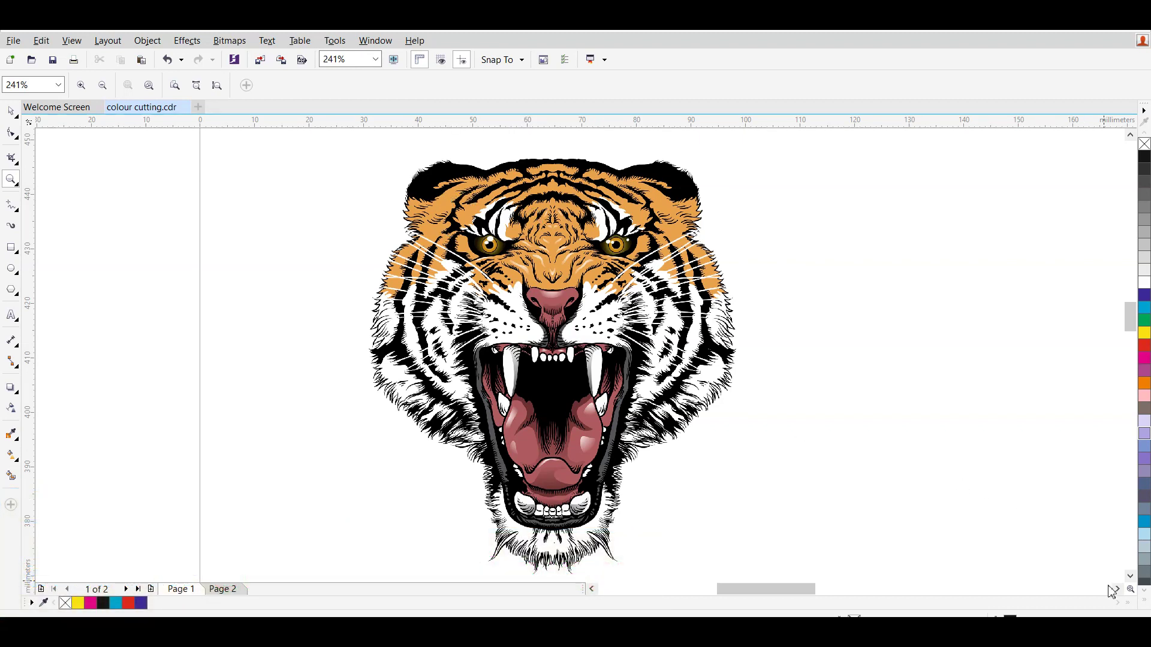
# Compare the greyscale tiger with its black halftone version, inspecting the dot pattern in detail.
pyautogui.moveTo(1112, 592); pyautogui.dragTo(1118, 600)
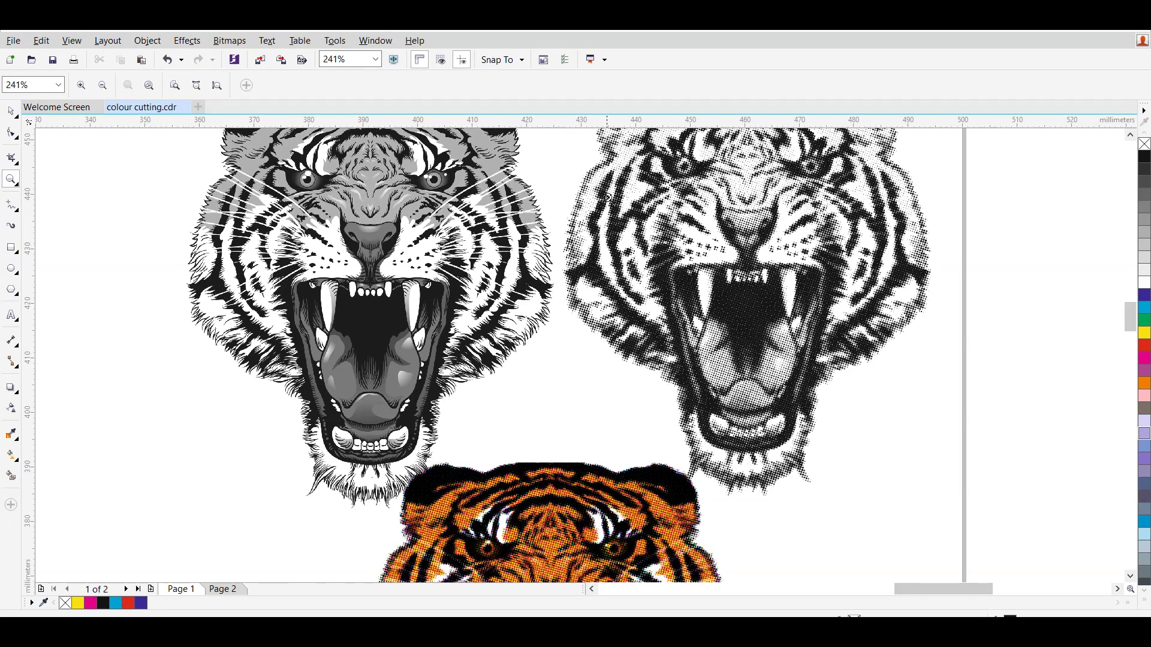
pyautogui.moveTo(488, 162); pyautogui.dragTo(938, 450)
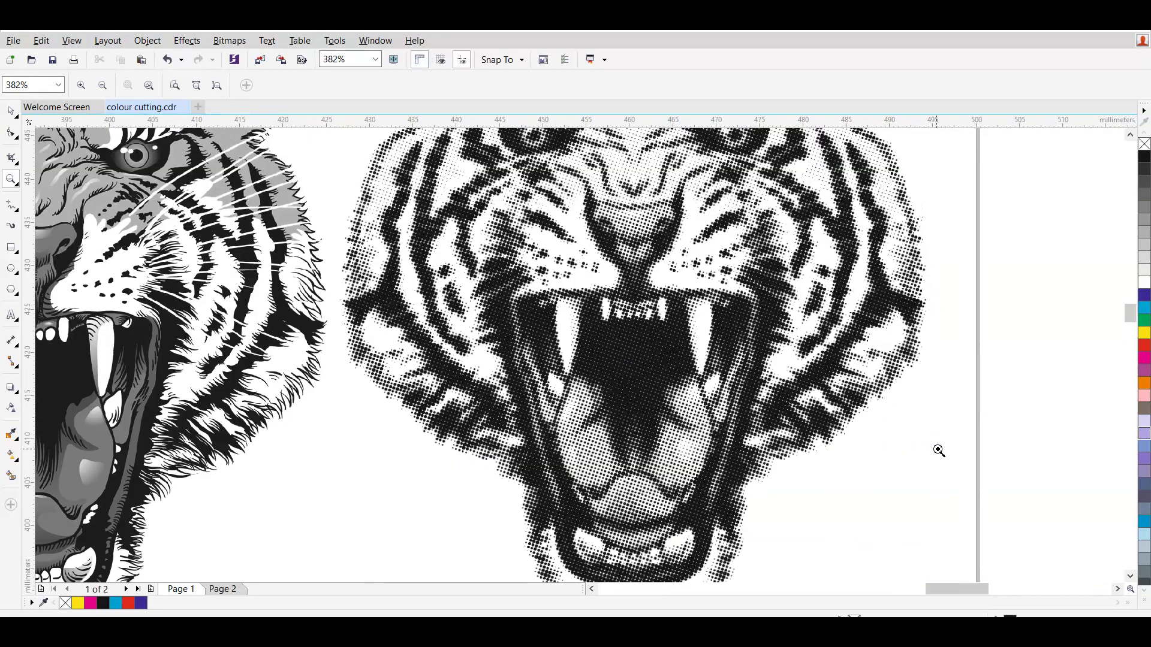
pyautogui.moveTo(429, 219); pyautogui.dragTo(863, 499)
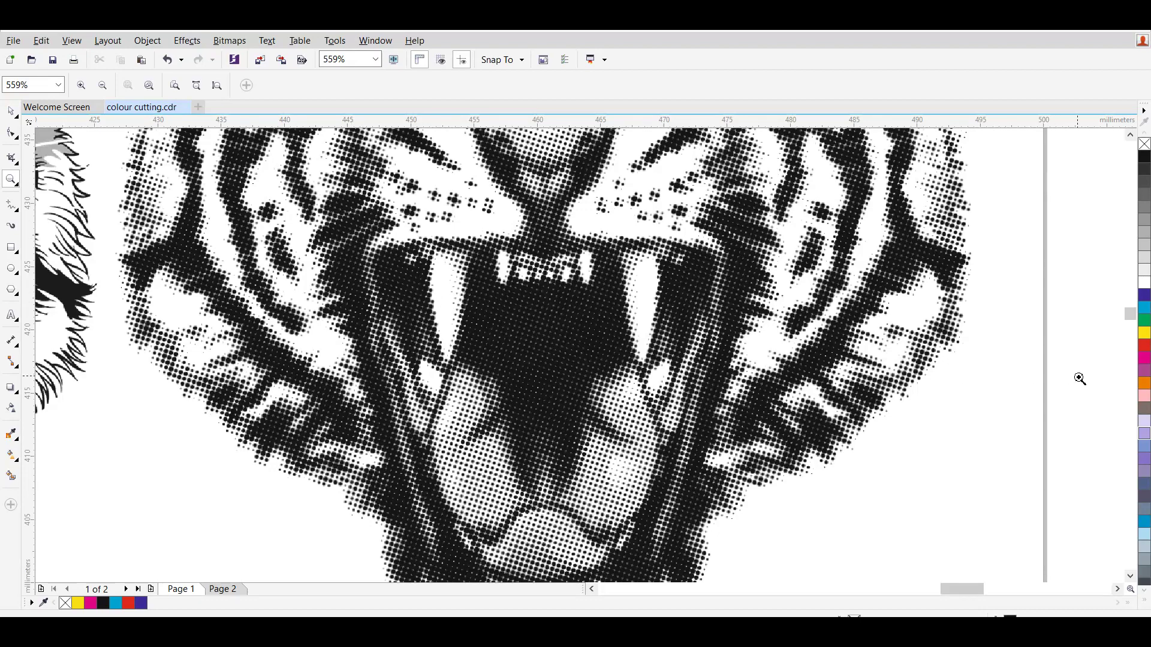
pyautogui.scroll(-2, 1079, 378)
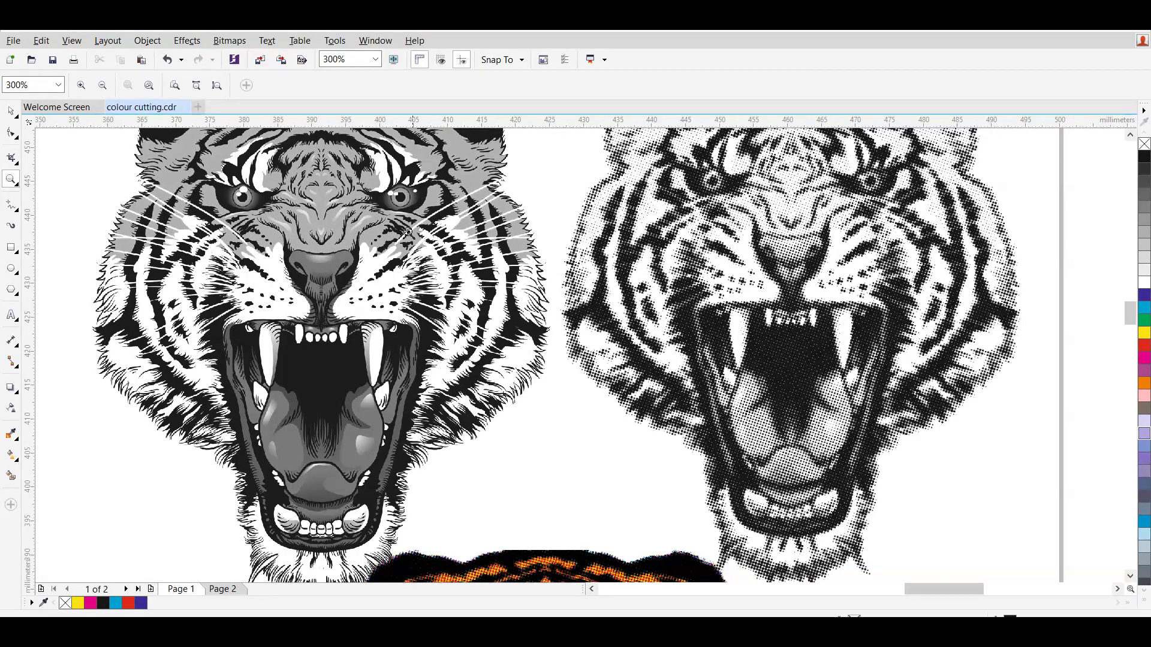
pyautogui.moveTo(121, 171); pyautogui.dragTo(717, 479)
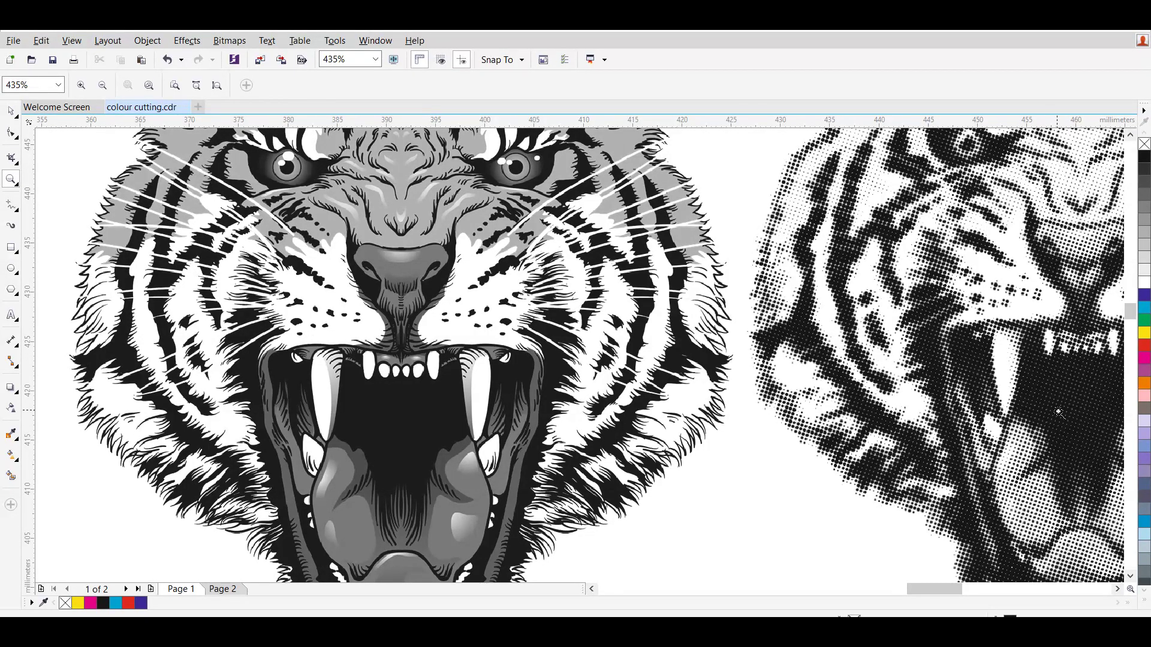
pyautogui.moveTo(942, 593); pyautogui.dragTo(960, 594)
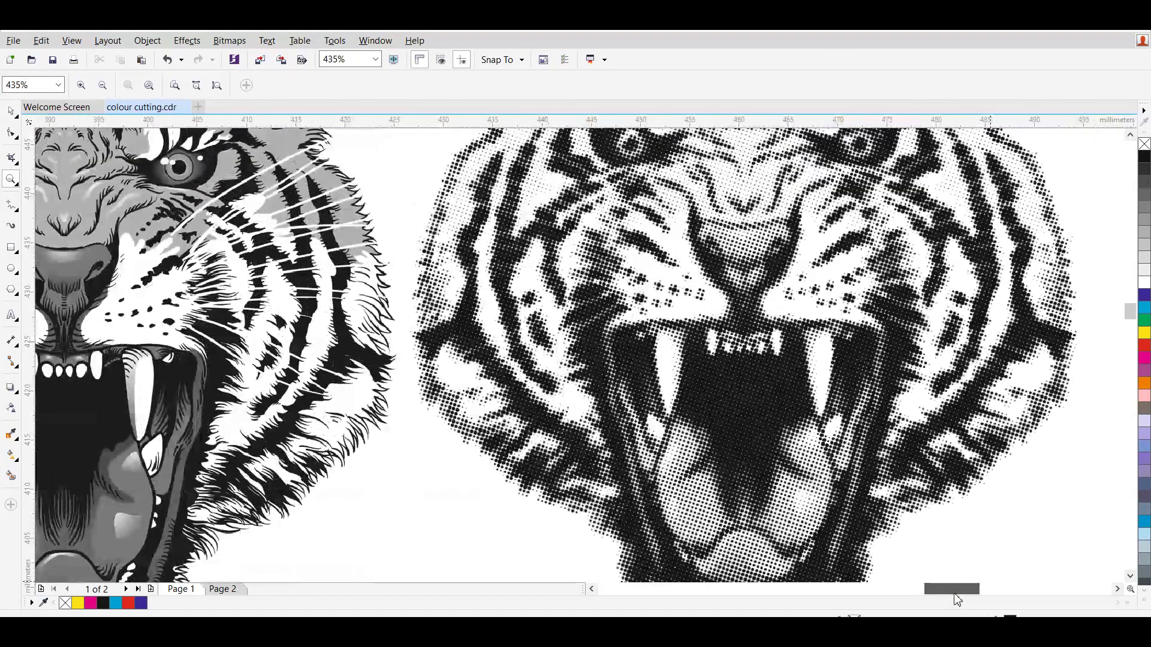
pyautogui.rightClick(932, 571)
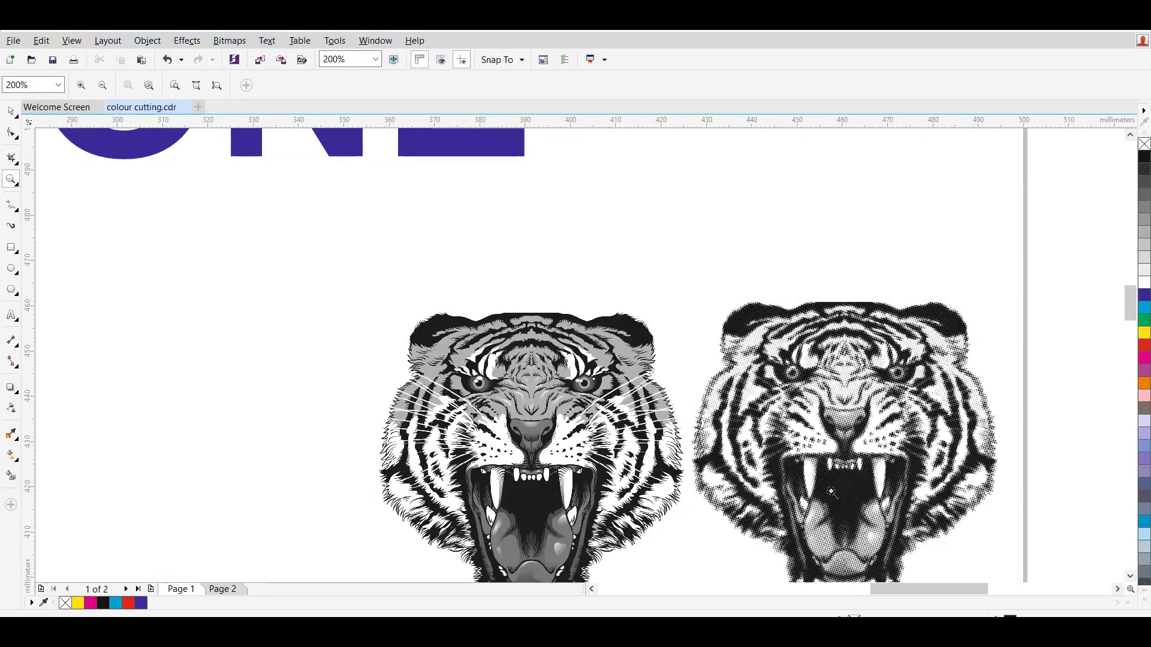
# Inspect the dot pattern of the colour halftone tiger below the greyscale pair, ending on an overview of the page.
pyautogui.moveTo(1132, 304); pyautogui.dragTo(1109, 337)
pyautogui.moveTo(514, 135); pyautogui.dragTo(592, 219)
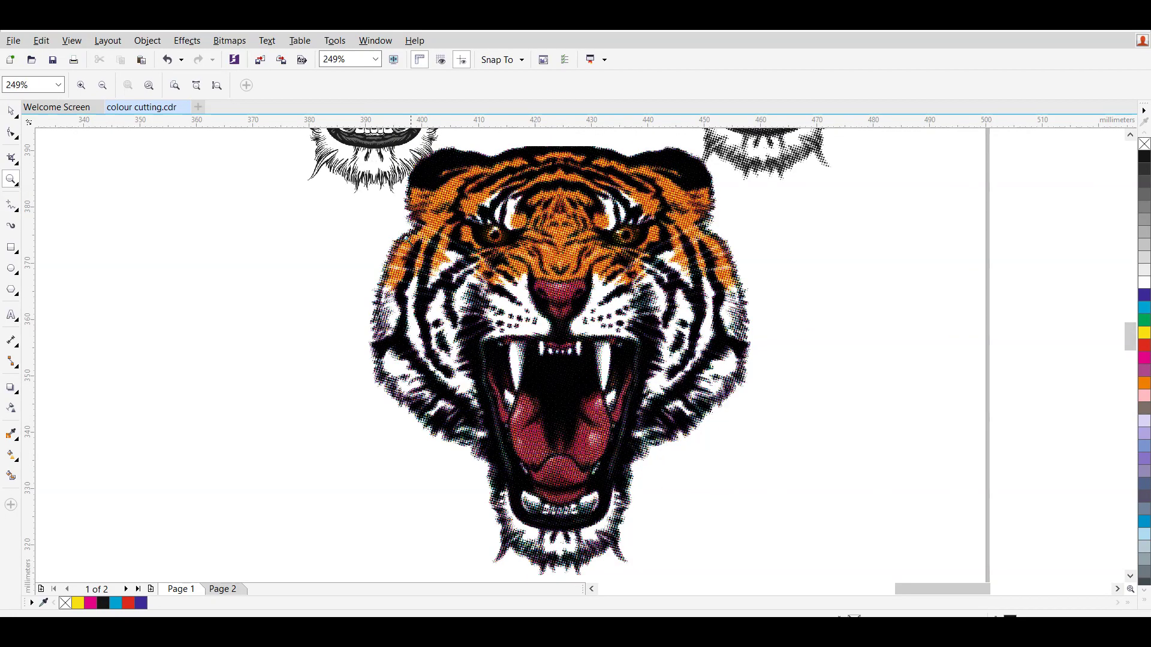
pyautogui.moveTo(364, 189); pyautogui.dragTo(807, 424)
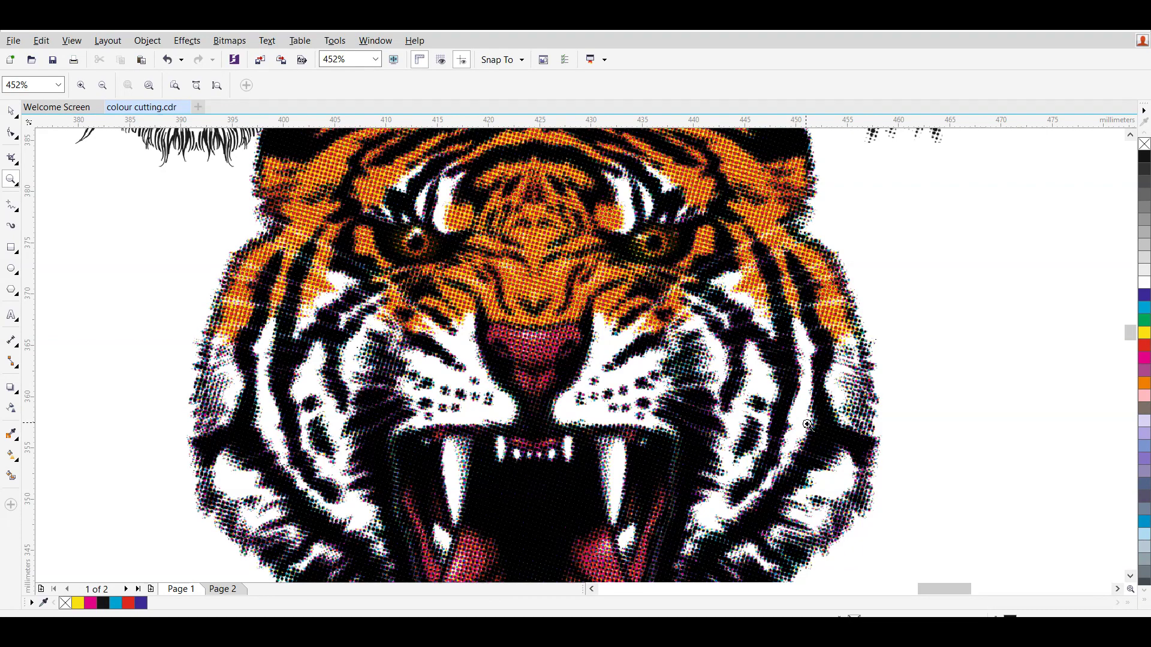
pyautogui.scroll(-6, 807, 424)
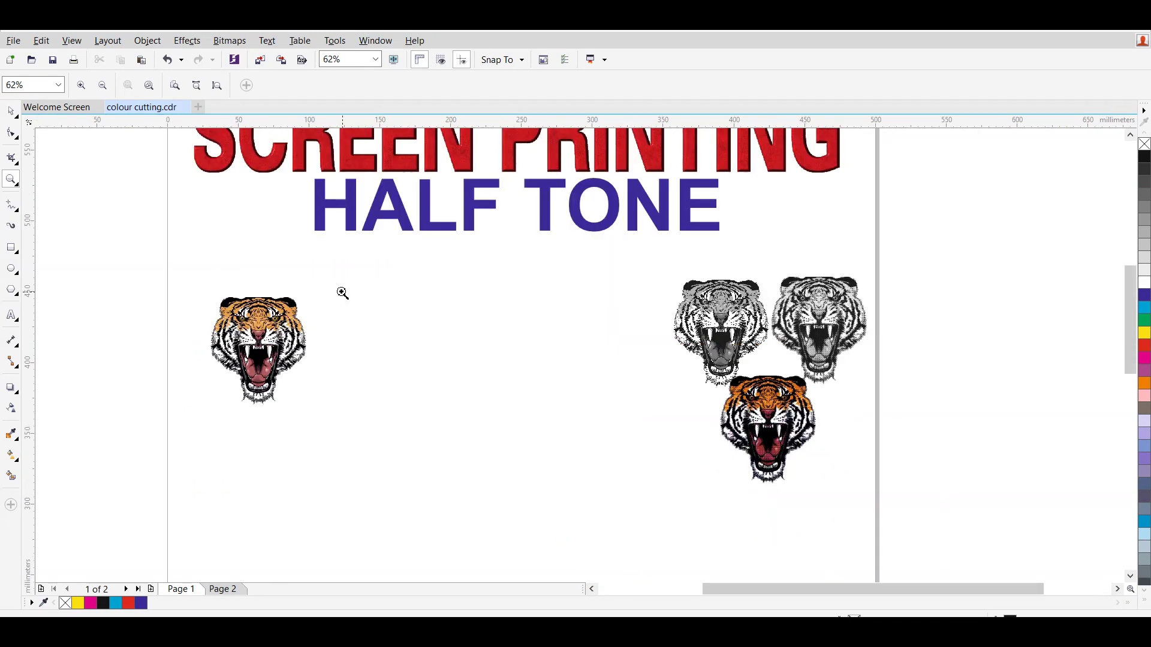
# Place a copy of the original colour tiger beside the colour halftone tiger to compare the two.
pyautogui.click(15, 117)
pyautogui.moveTo(278, 311); pyautogui.dragTo(678, 398)
pyautogui.click(11, 179)
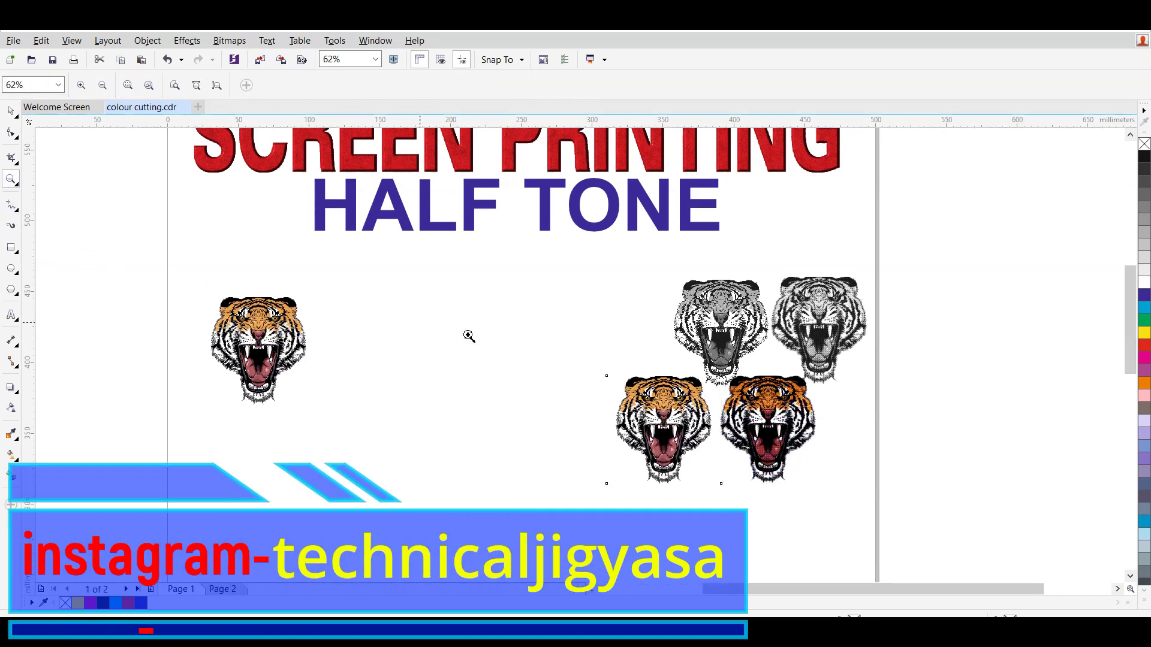
pyautogui.moveTo(615, 367); pyautogui.dragTo(848, 483)
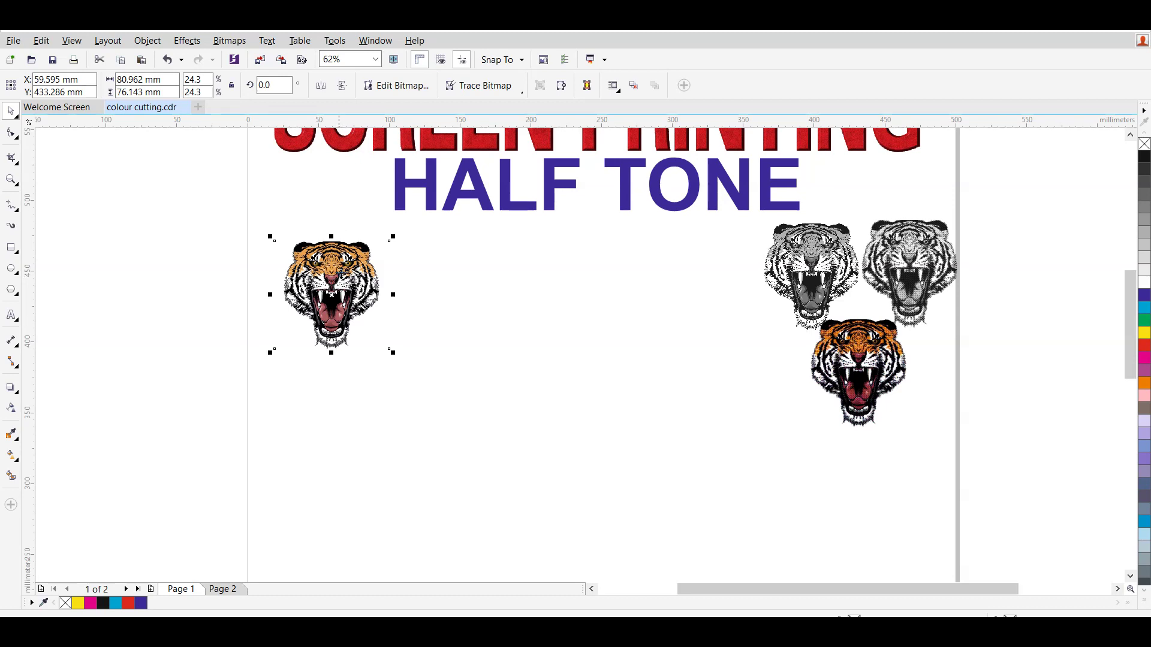
# Build a two-by-two grid of the original colour tiger, with each row's images aligned by their top edges.
pyautogui.moveTo(342, 292); pyautogui.dragTo(474, 276)
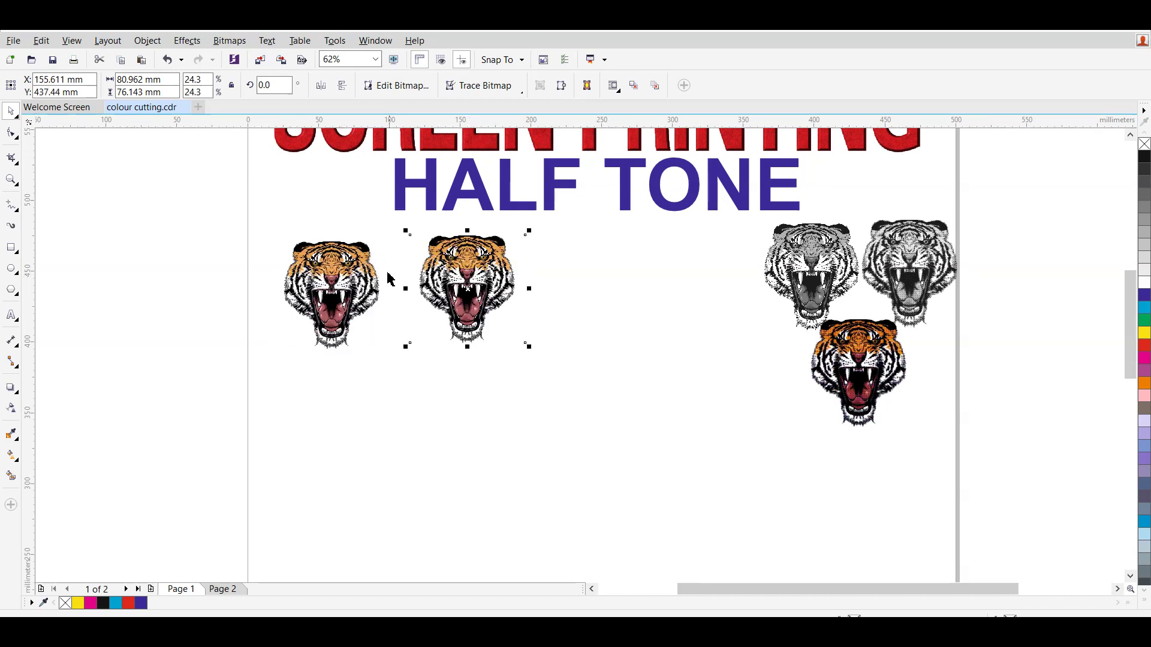
pyautogui.click(379, 301)
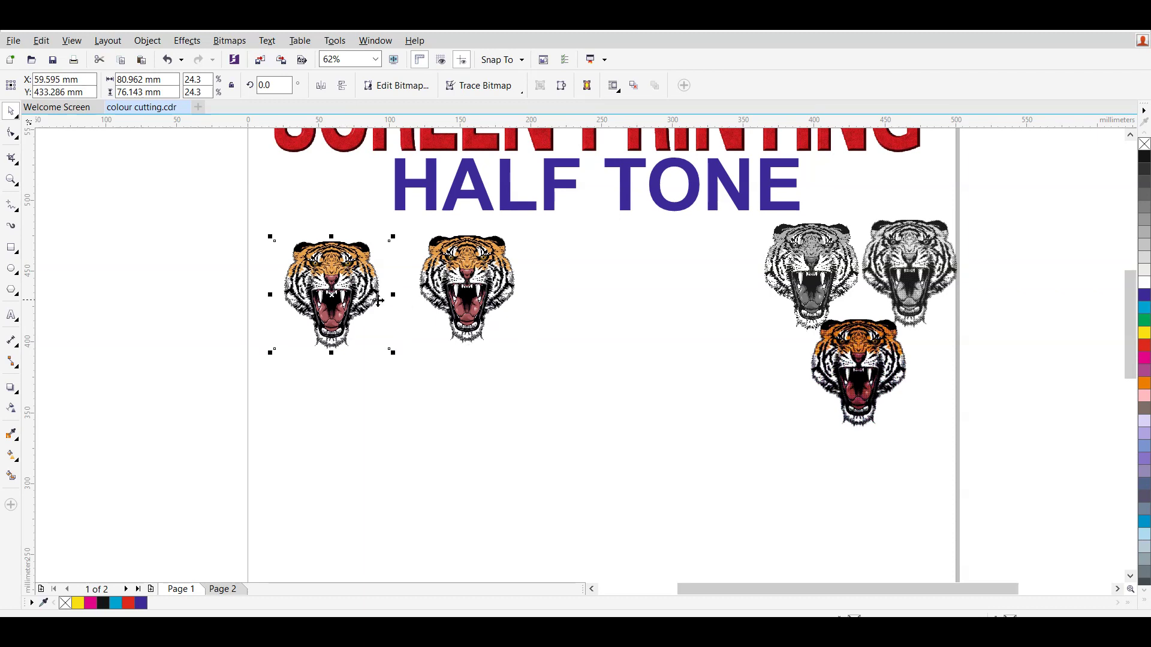
pyautogui.keyDown('shift'); pyautogui.click(467, 289); pyautogui.keyUp('shift')
pyautogui.press('t')
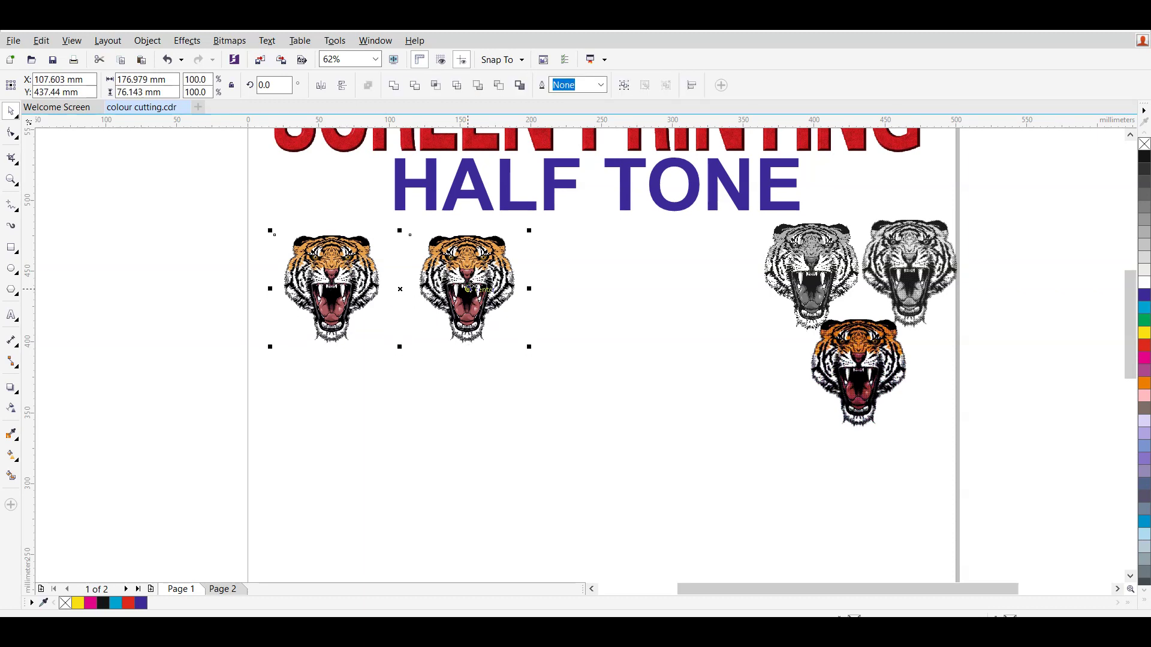
pyautogui.moveTo(468, 289); pyautogui.dragTo(462, 392)
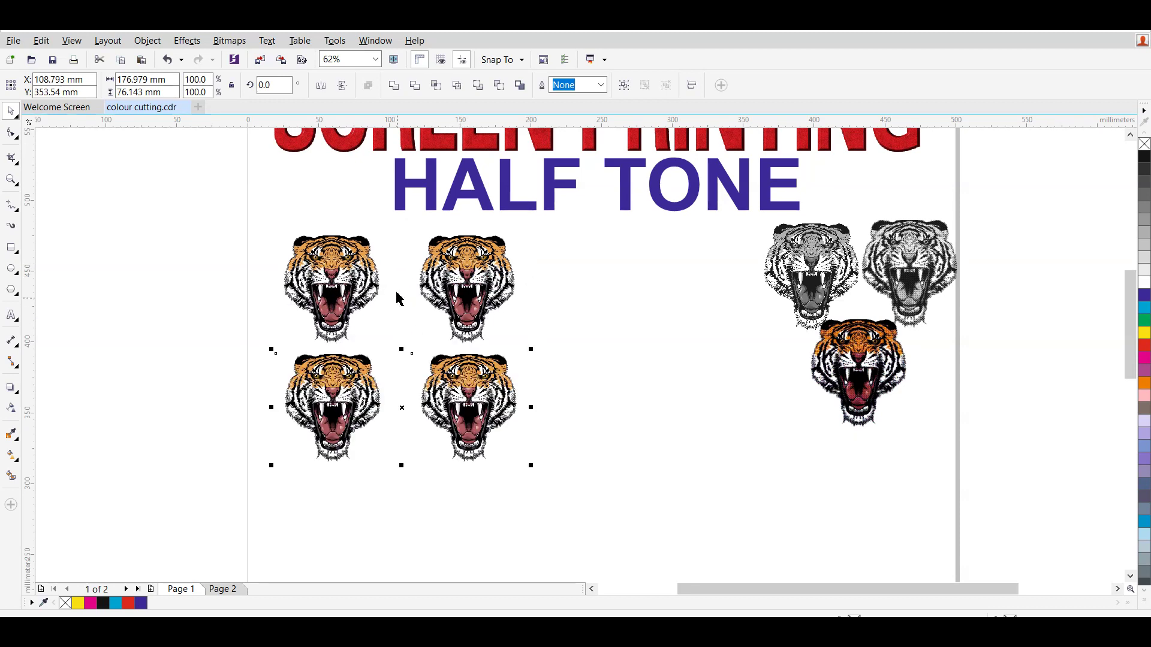
# Place another copy of the colour tiger between the grid and the halftone samples, at about X 274 mm, Y 426 mm.
pyautogui.click(353, 275)
pyautogui.moveTo(346, 274); pyautogui.dragTo(646, 286)
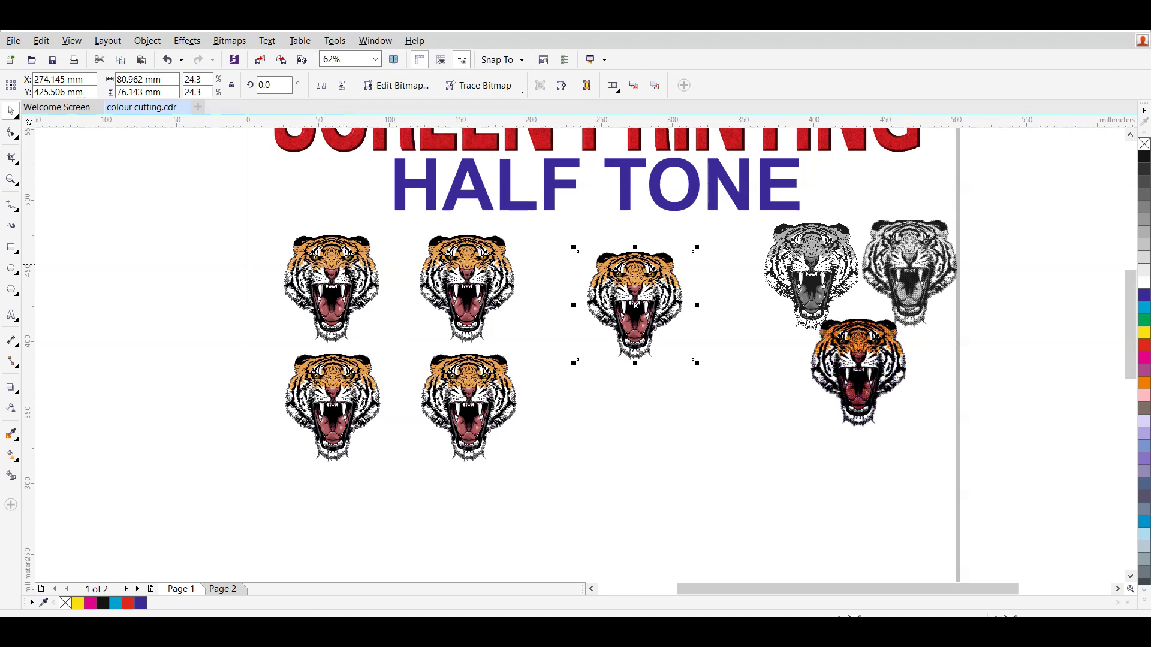
pyautogui.click(347, 271)
# Add the bold text "CMYK" outside the page, enlarged to about 86 pt, with letters coloured cyan, magenta, yellow and black.
pyautogui.click(11, 315)
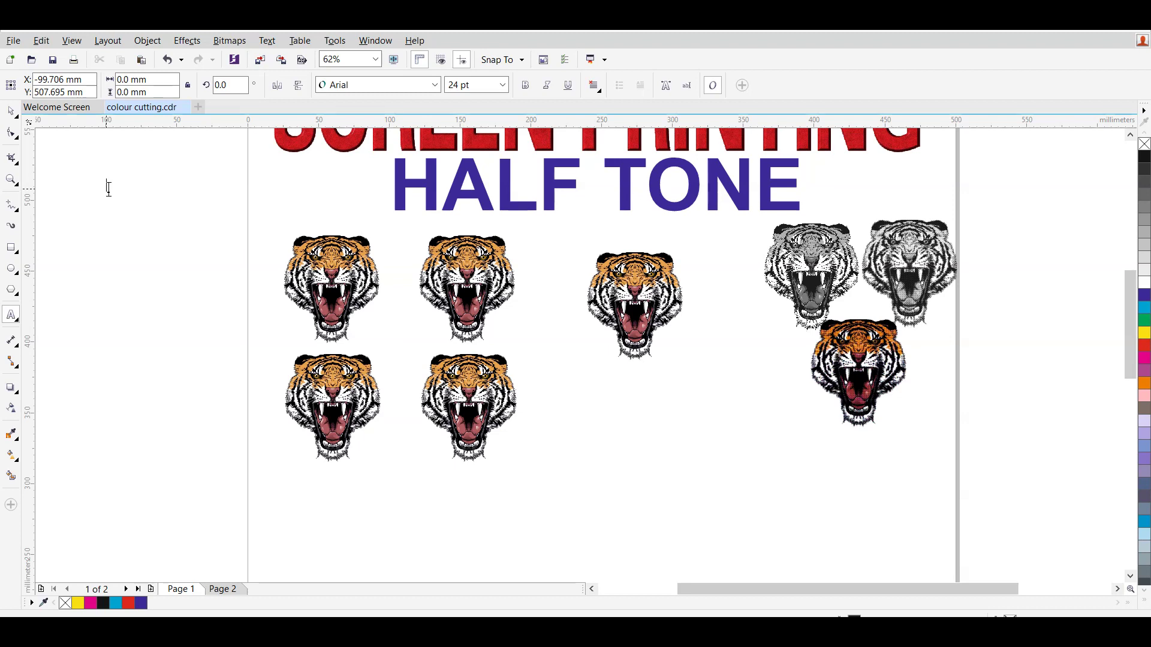
pyautogui.write('CM')
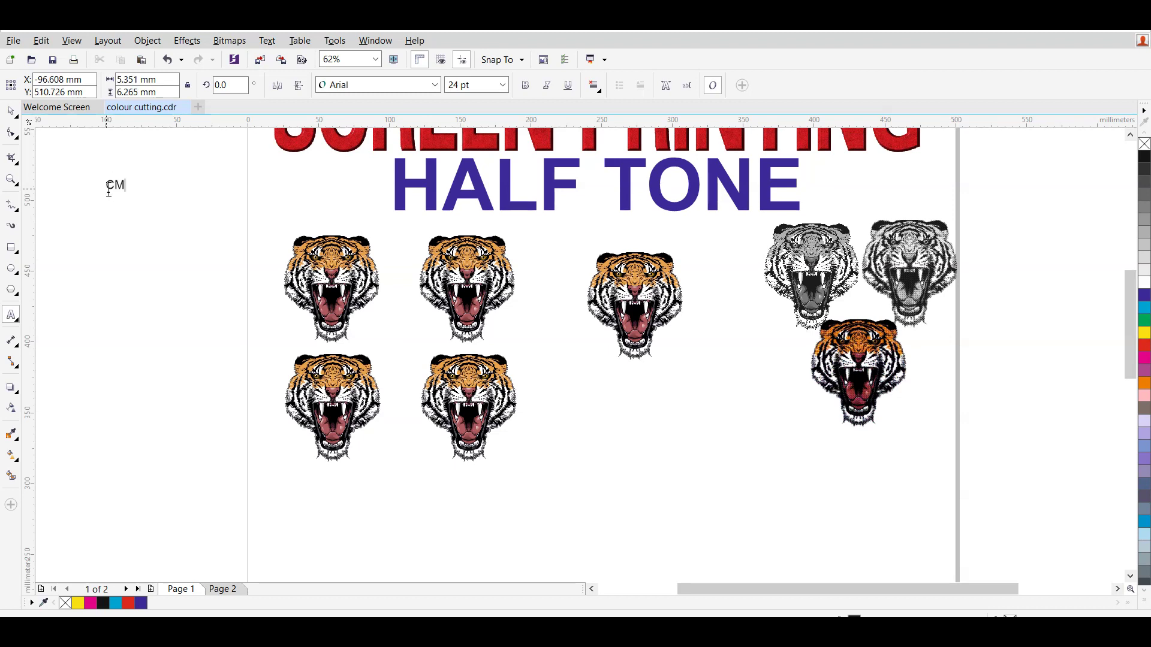
pyautogui.write('YK')
pyautogui.click(11, 111)
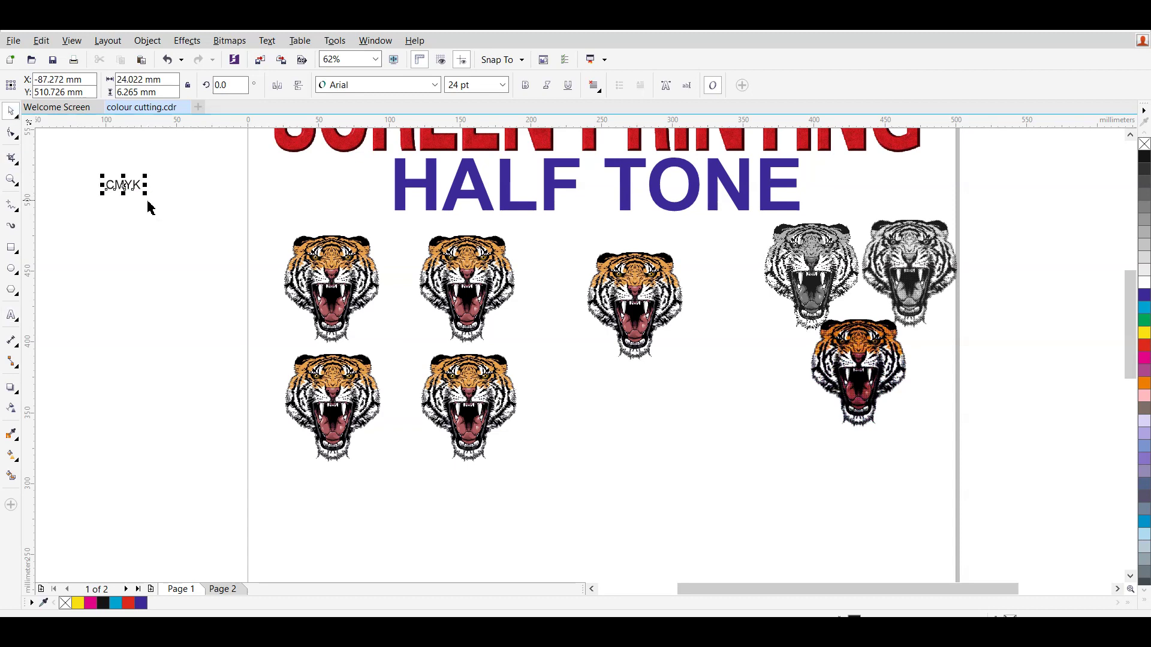
pyautogui.moveTo(147, 196); pyautogui.dragTo(212, 211)
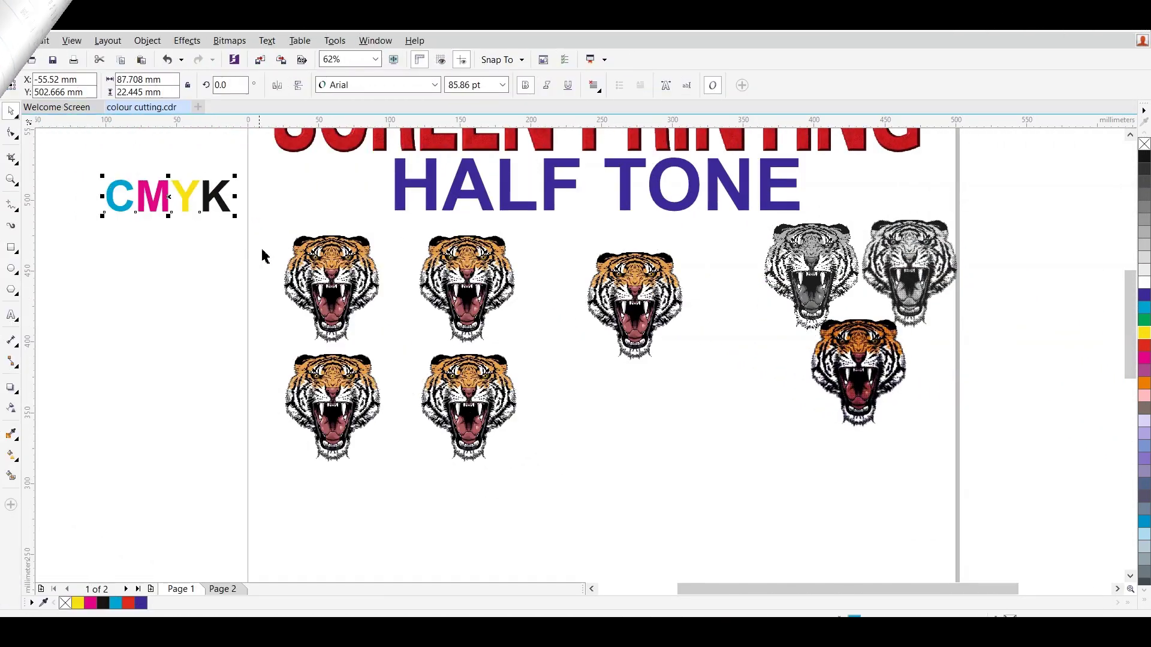
# Select the upper-left tiger of the grid and check its bitmap colour mode options.
pyautogui.click(327, 251)
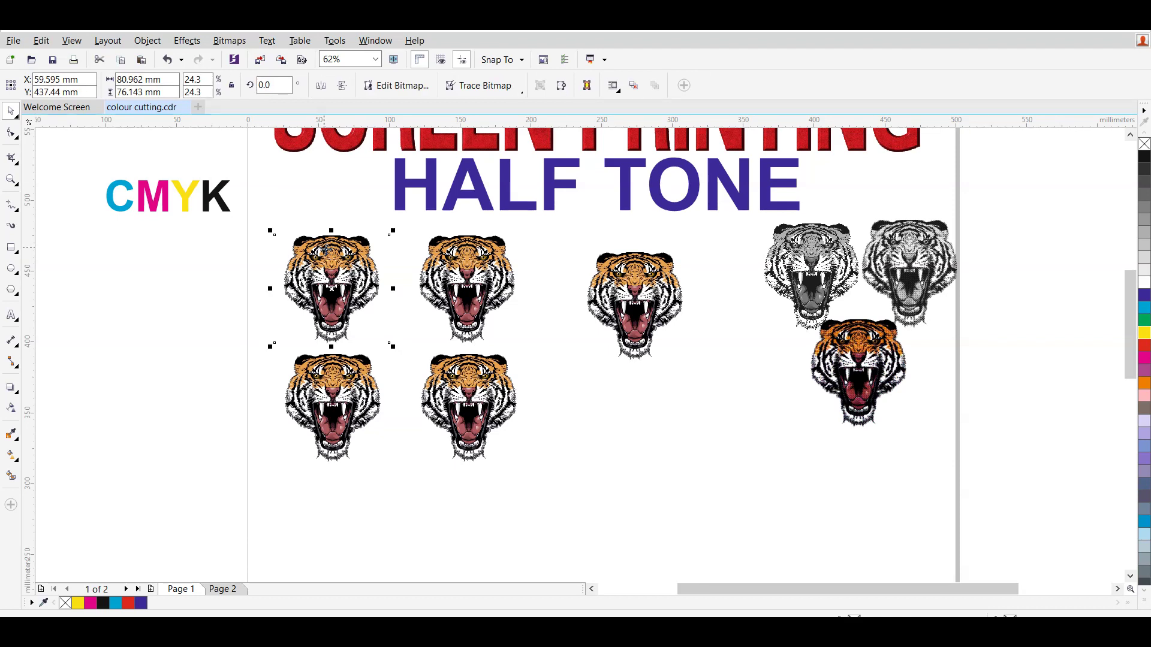
pyautogui.click(227, 41)
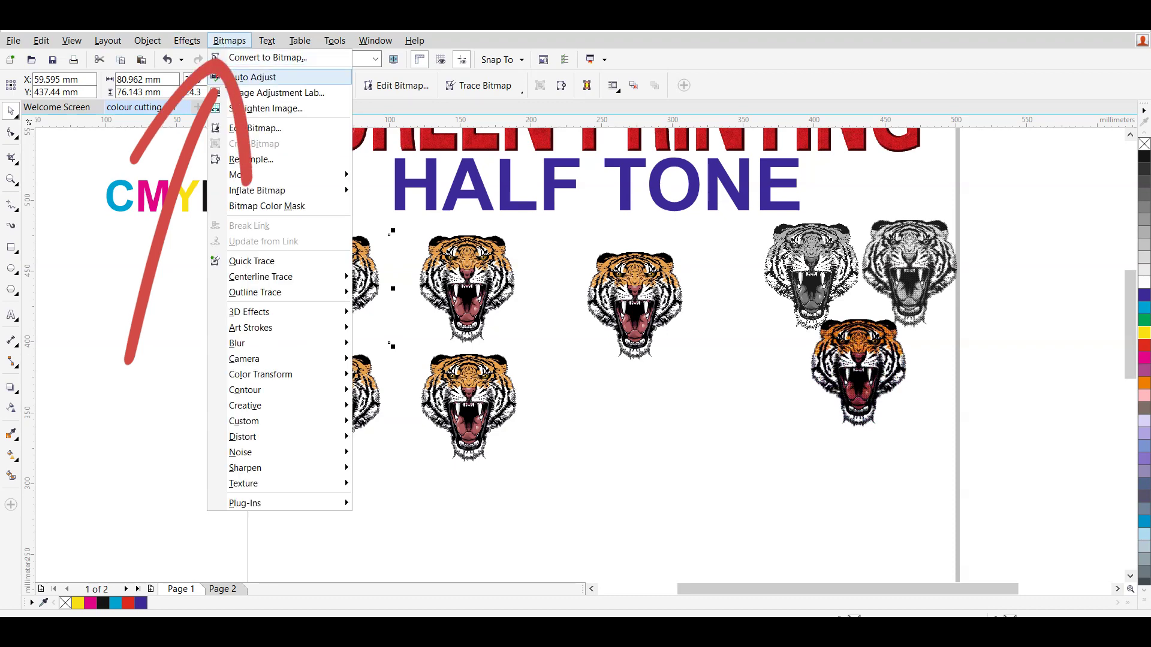
pyautogui.moveTo(259, 180)
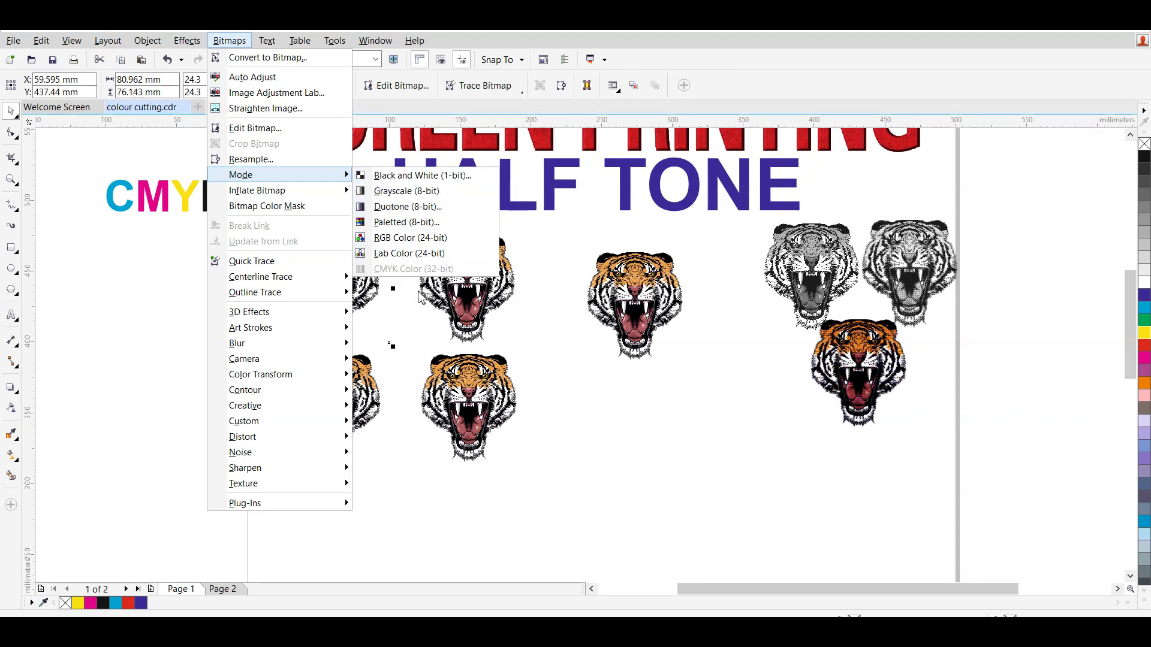
pyautogui.click(655, 483)
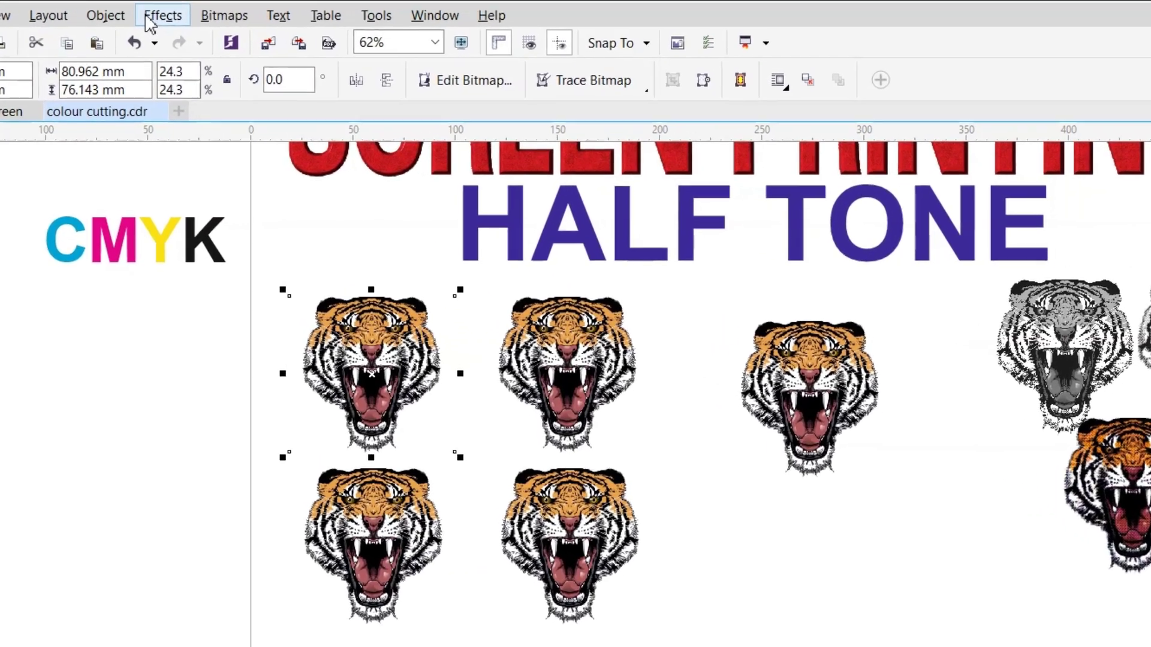
# Using the Tone Curve adjustment on the upper-left tiger, flatten the Magenta channel's curve to an output of 0.
pyautogui.click(138, 12)
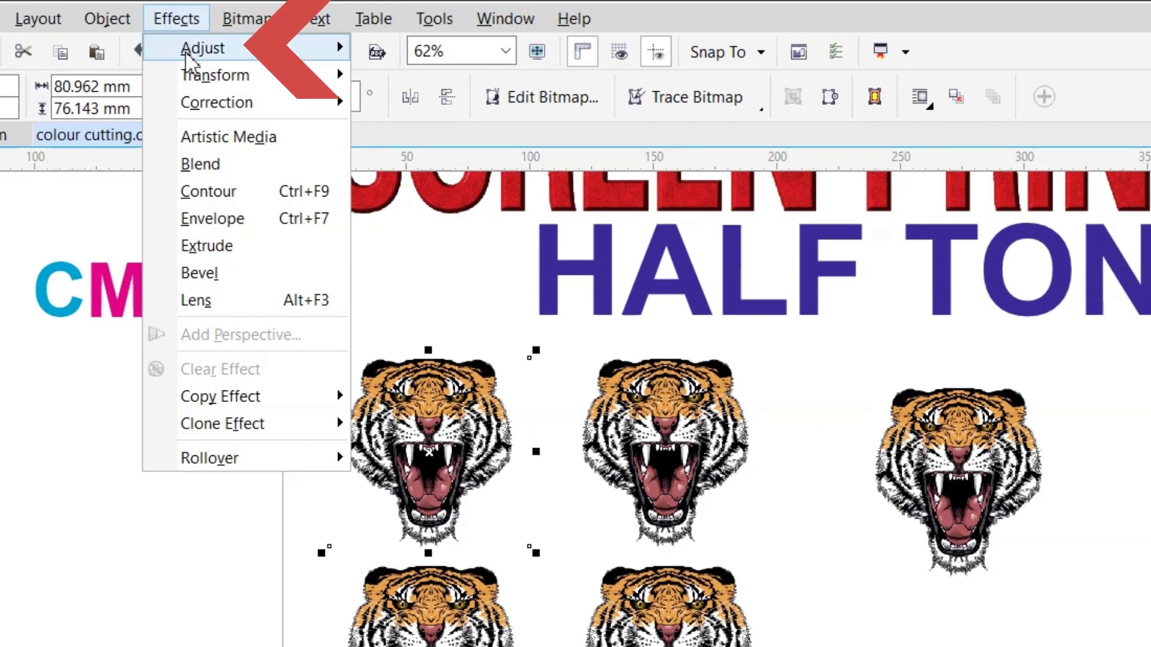
pyautogui.moveTo(188, 58)
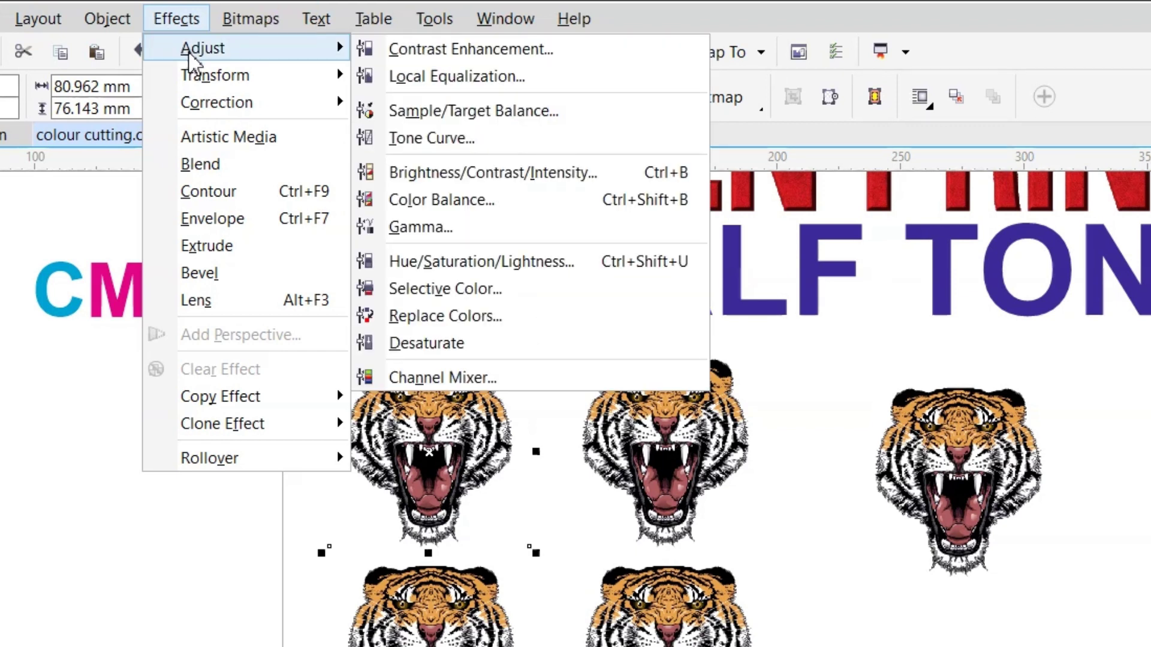
pyautogui.click(457, 145)
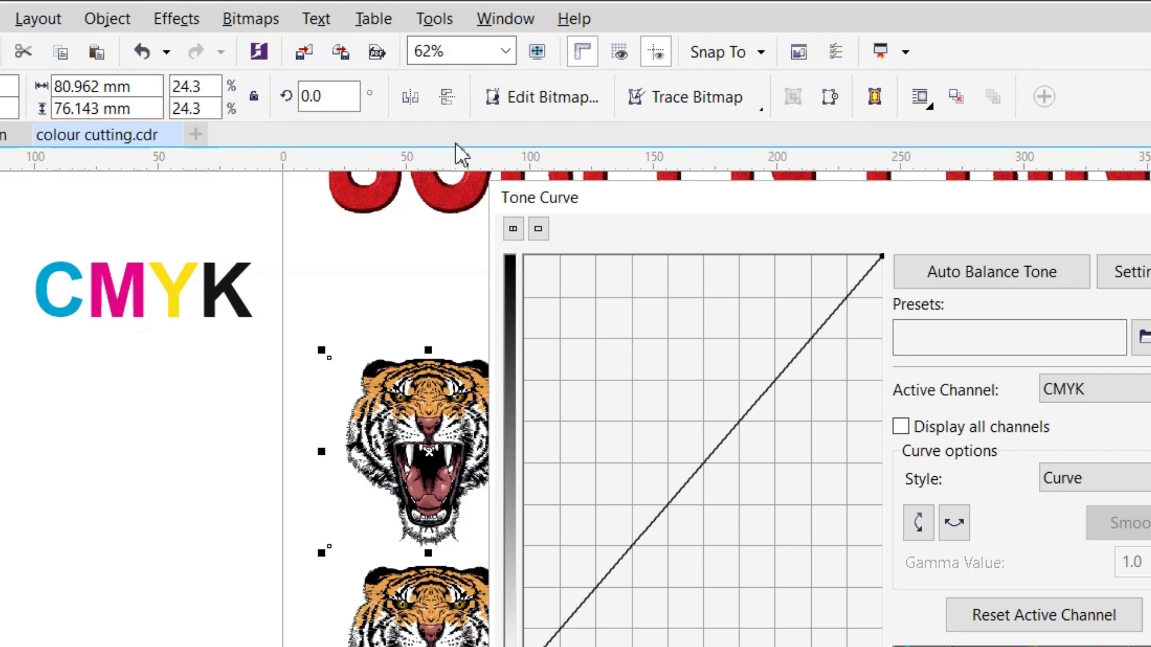
pyautogui.moveTo(869, 213); pyautogui.dragTo(1112, 160)
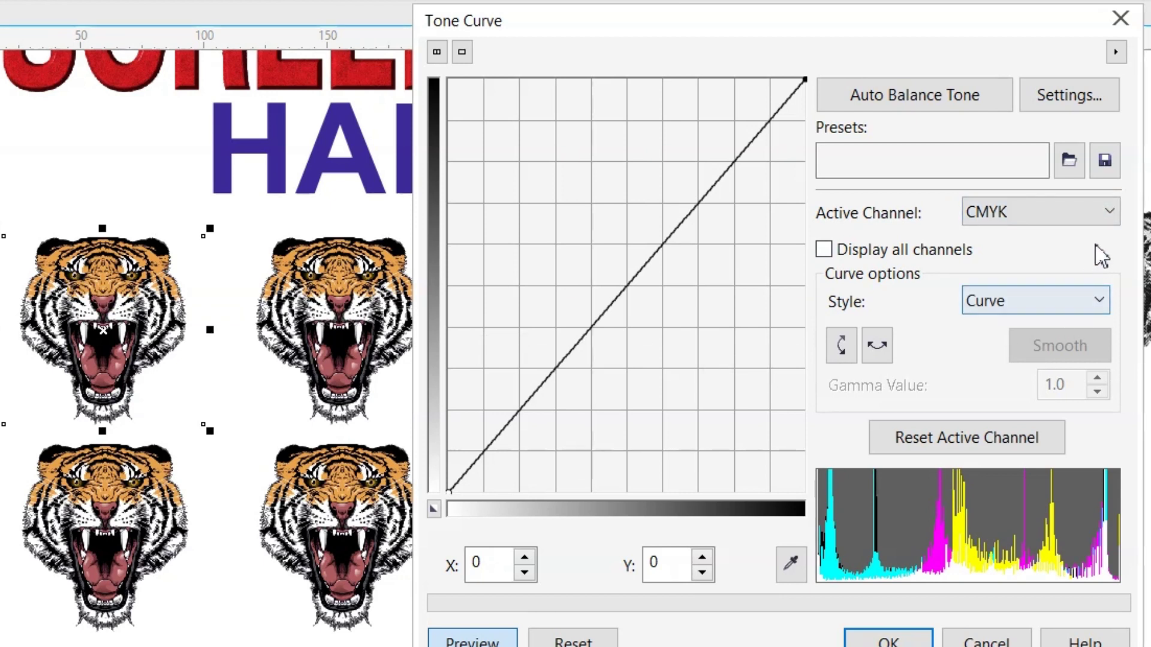
pyautogui.click(1110, 213)
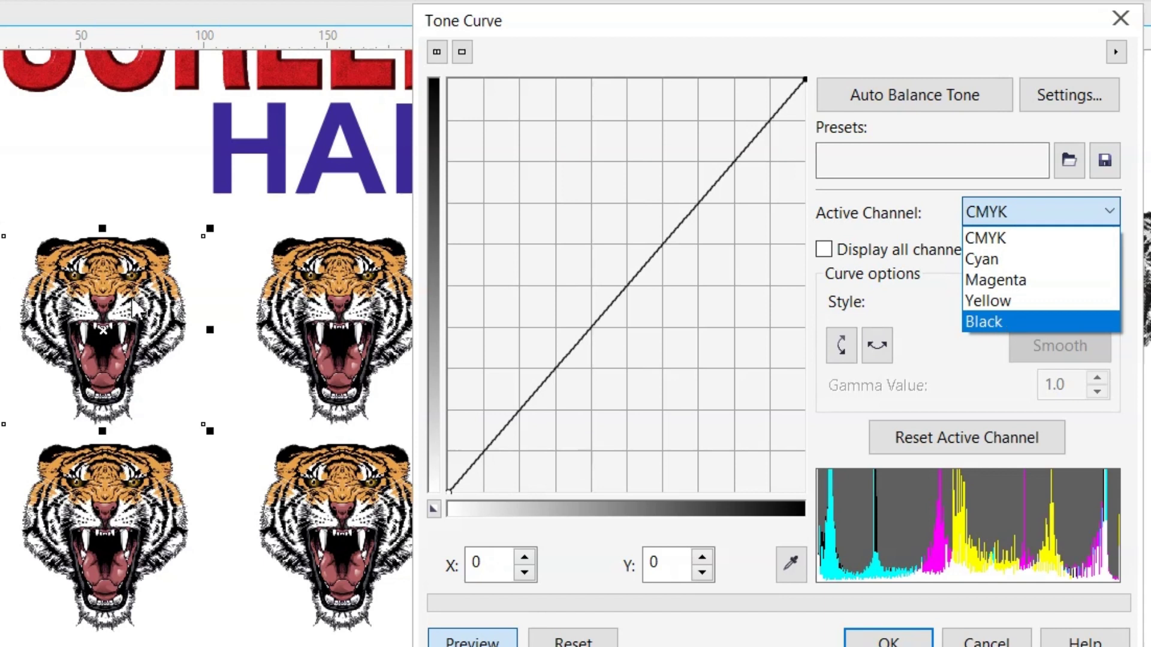
pyautogui.click(992, 282)
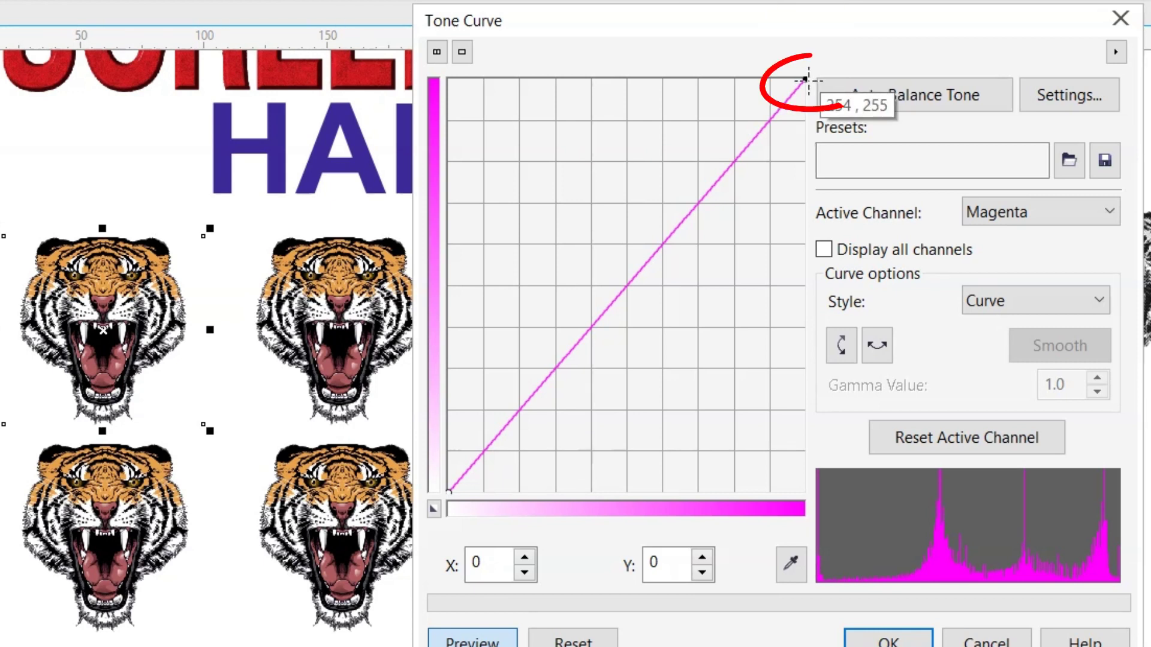
pyautogui.moveTo(808, 78); pyautogui.dragTo(768, 492)
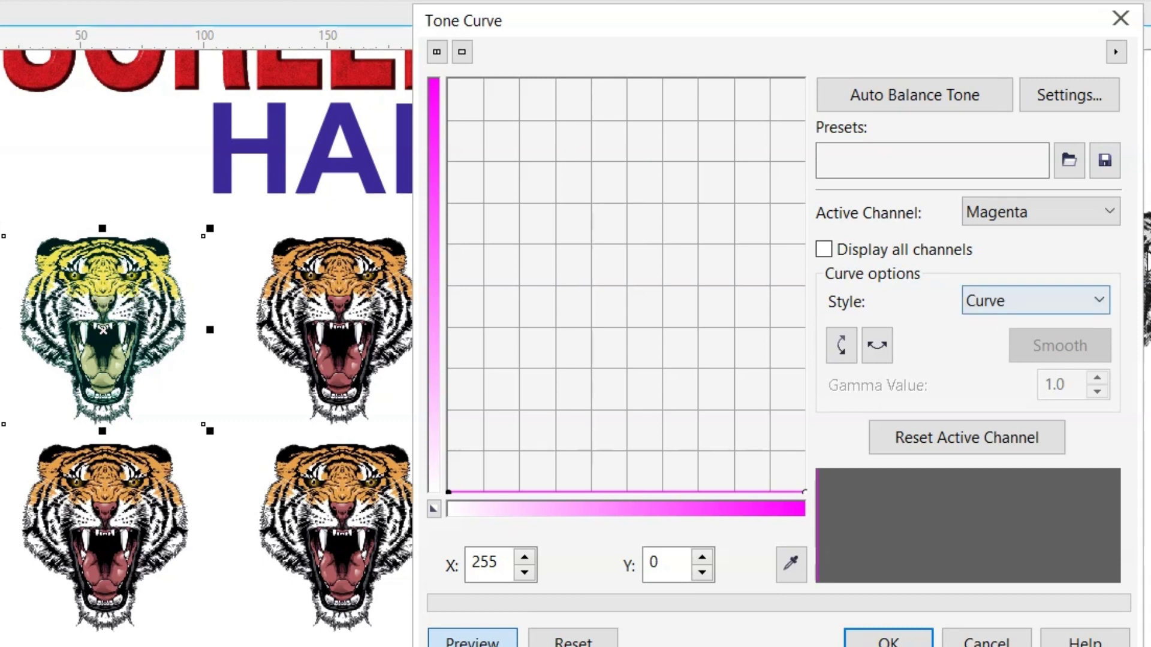
# Flatten the Yellow and Black channels' curves of the upper-left tiger to an output of 0 and apply the Tone Curve adjustment.
pyautogui.click(1073, 217)
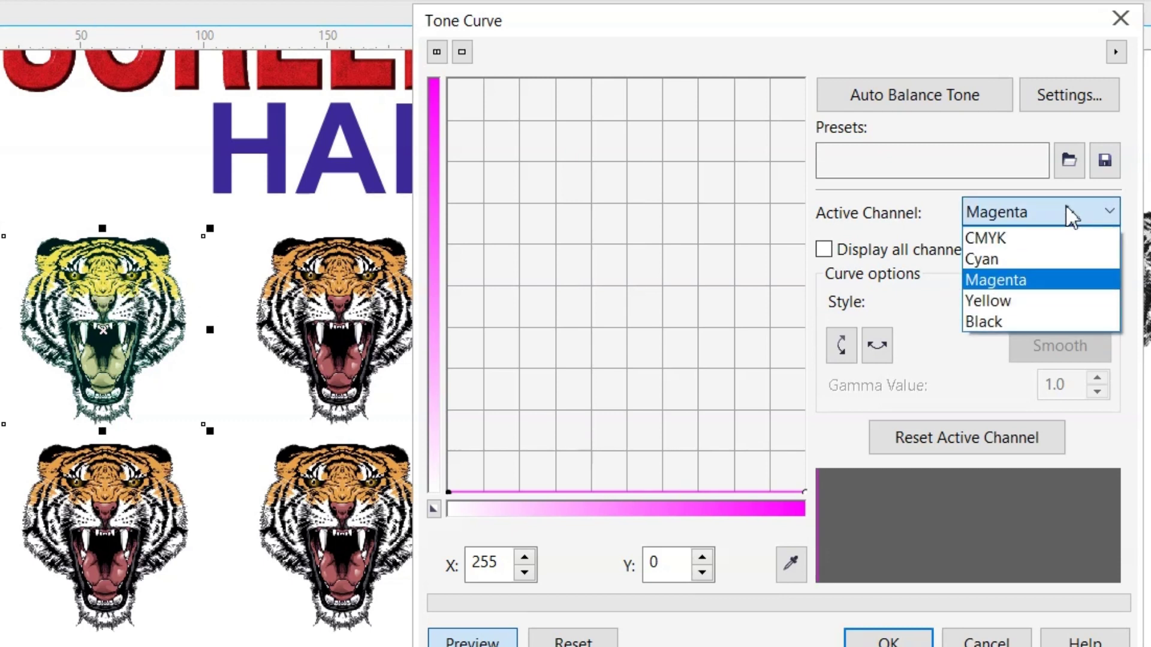
pyautogui.click(1010, 305)
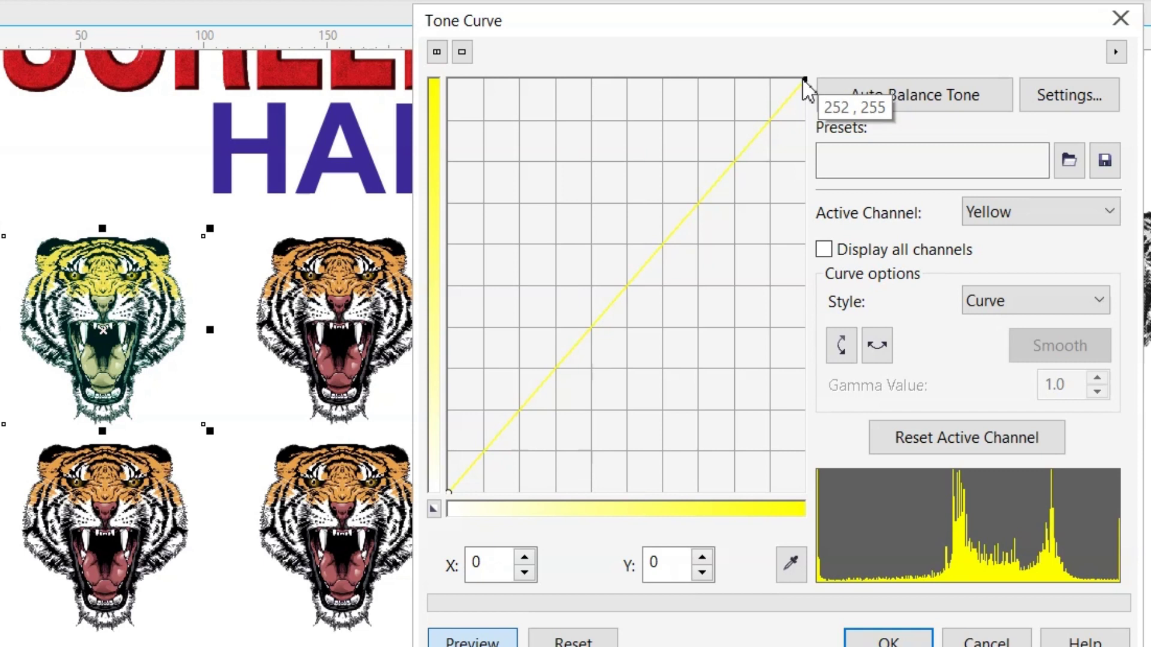
pyautogui.moveTo(809, 86); pyautogui.dragTo(811, 509)
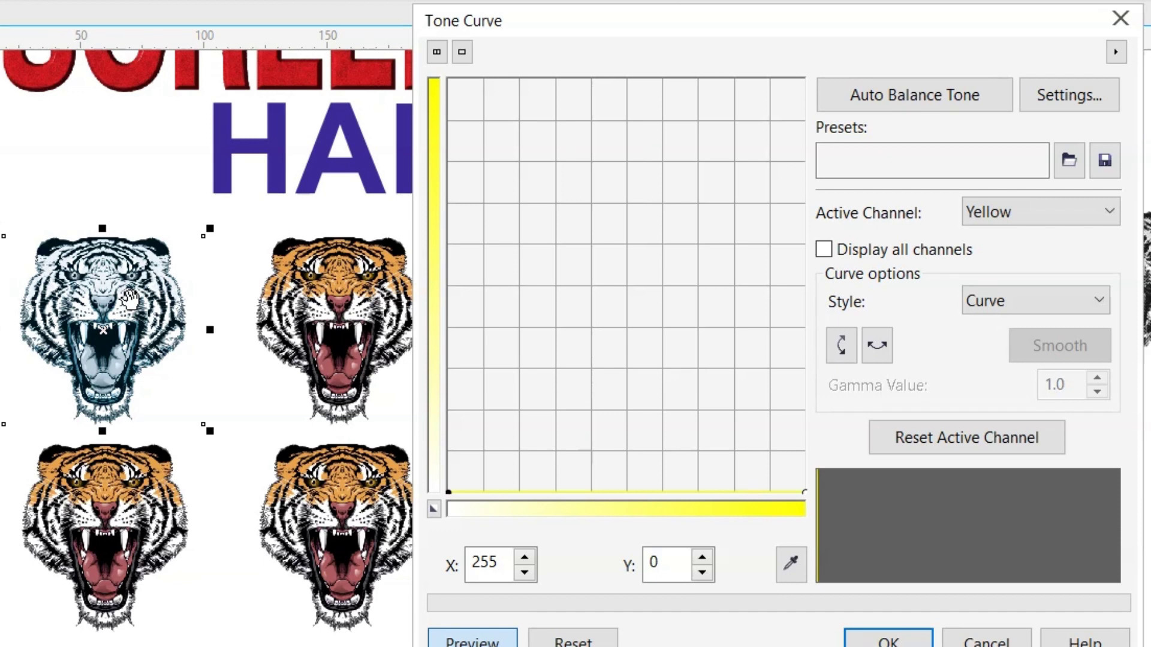
pyautogui.click(1053, 222)
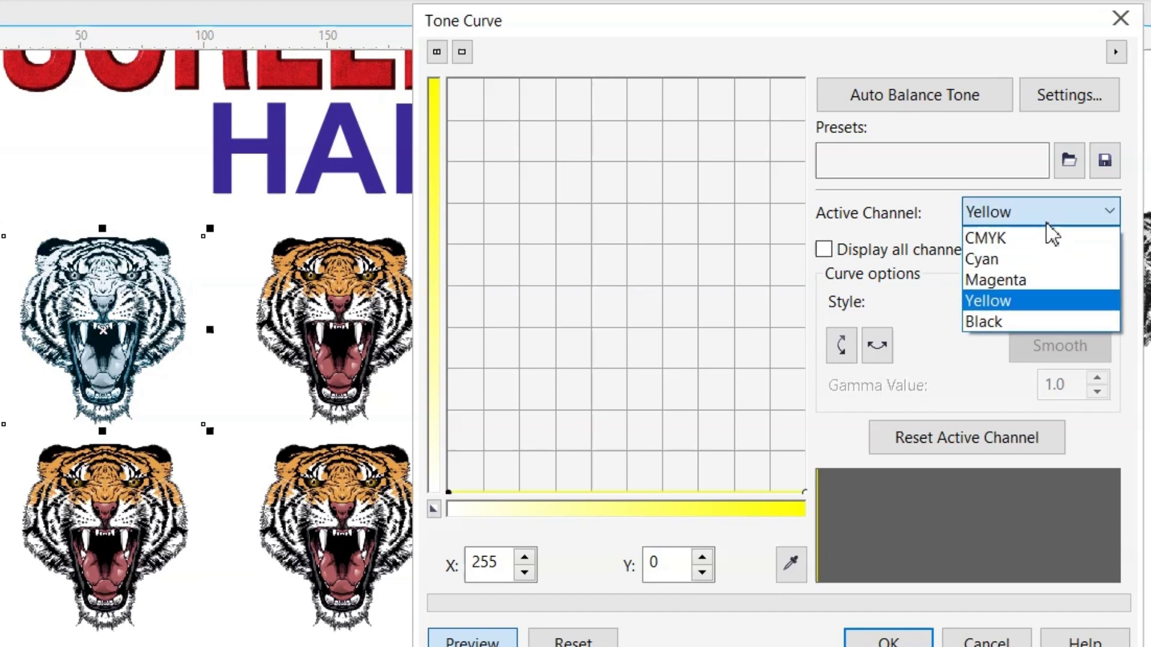
pyautogui.click(1013, 324)
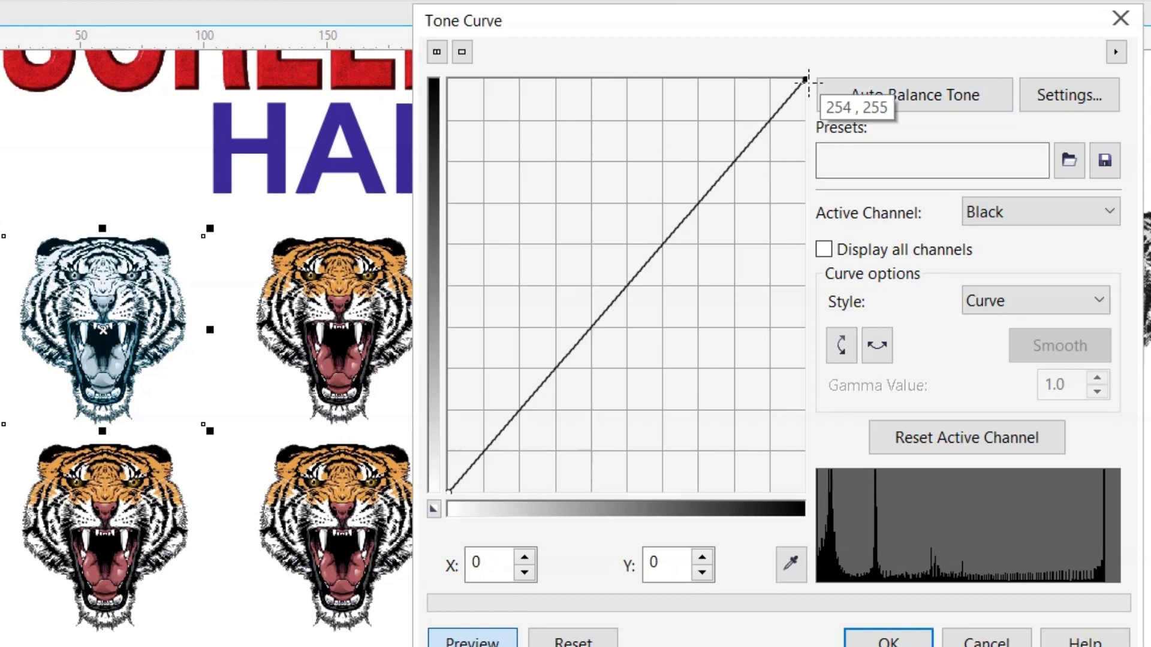
pyautogui.moveTo(807, 78); pyautogui.dragTo(804, 493)
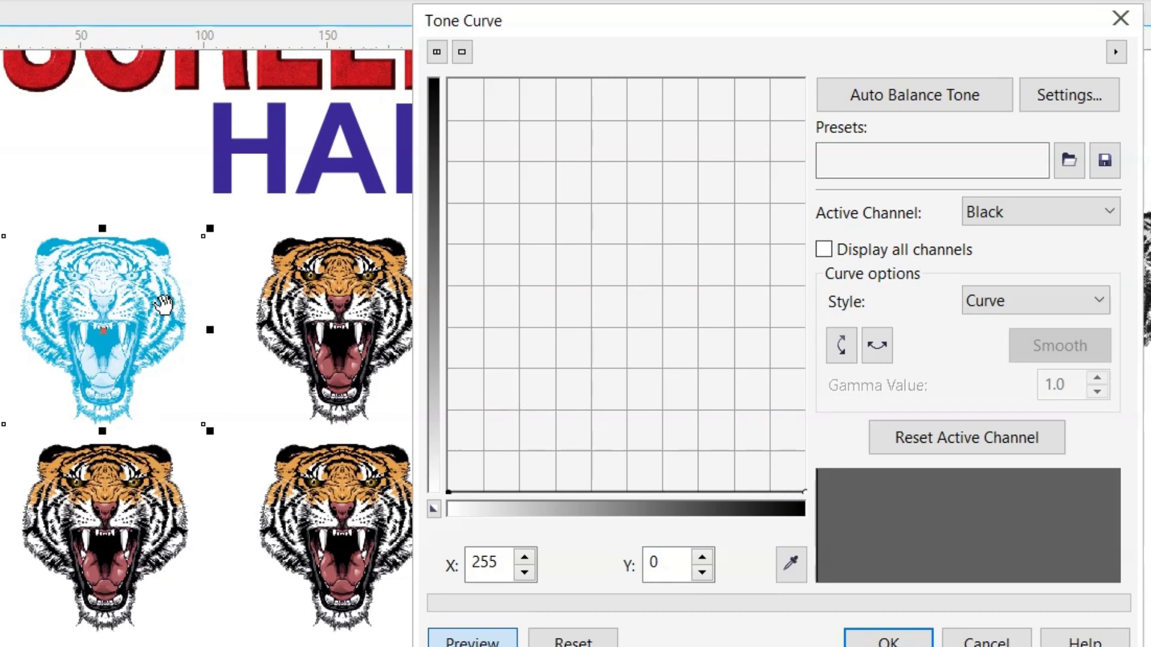
pyautogui.click(888, 640)
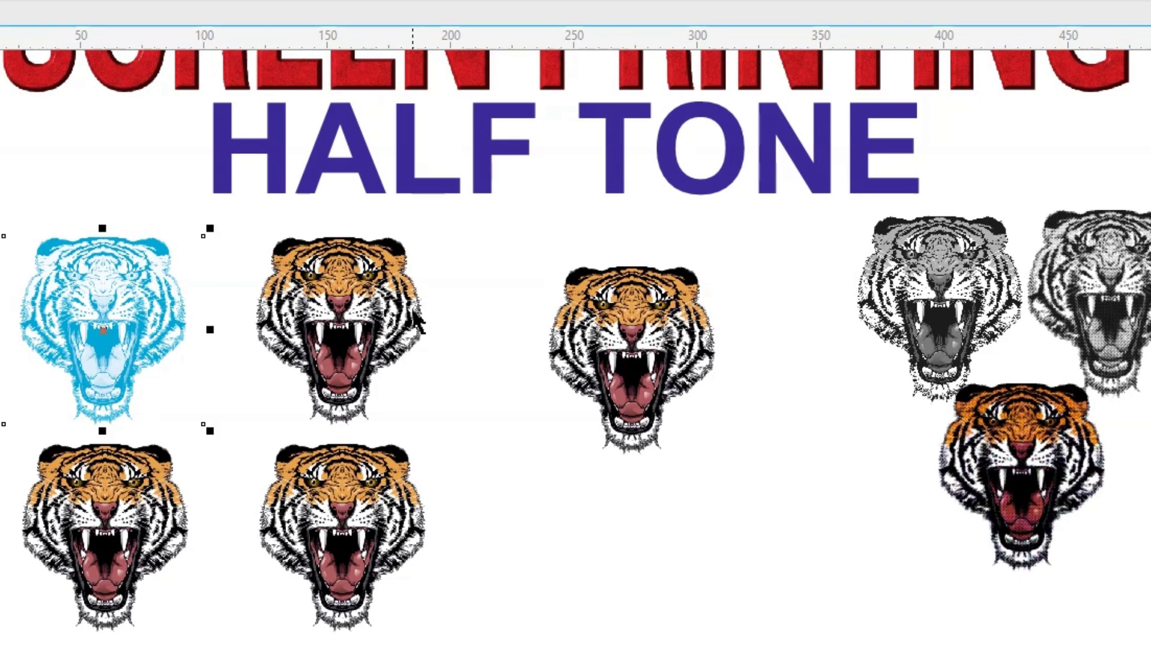
# Using the Tone Curve adjustment on the upper-right tiger of the grid, flatten the Cyan channel's curve to an output of 0.
pyautogui.click(363, 287)
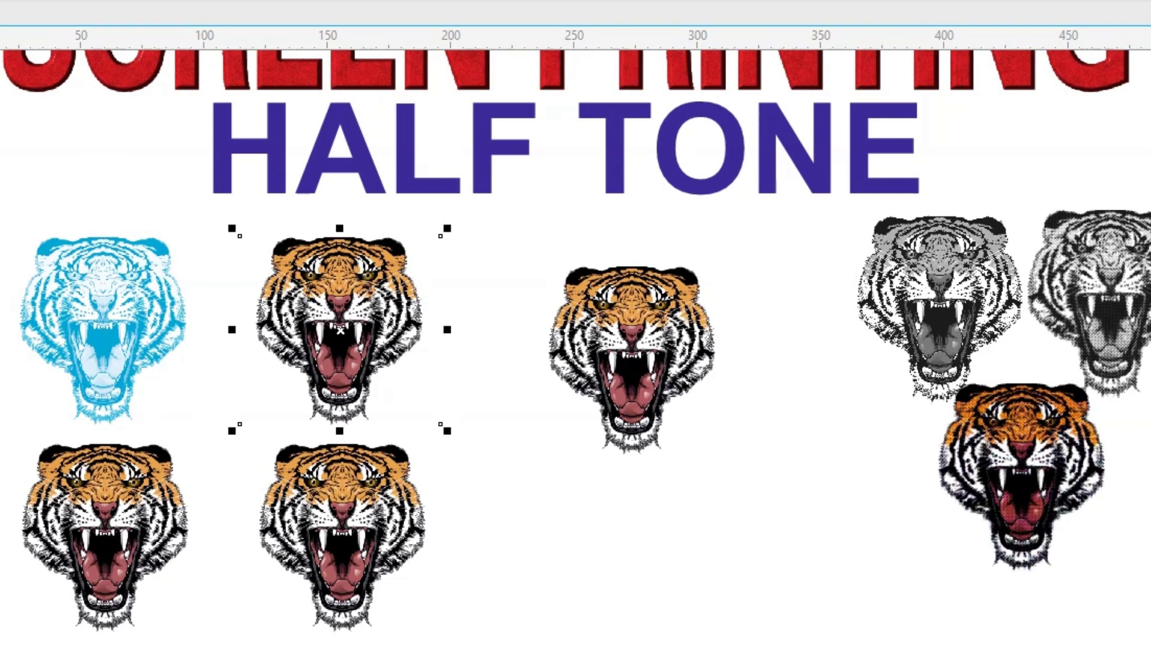
pyautogui.hotkey('alt', 'c')
pyautogui.press('a')
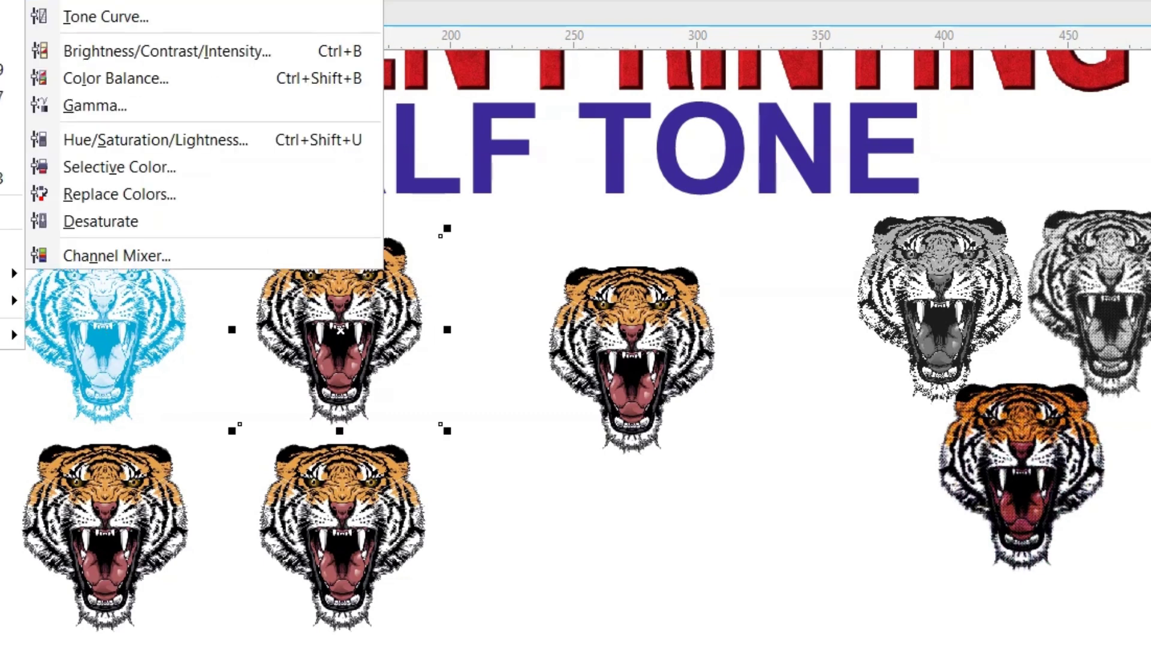
pyautogui.click(93, 24)
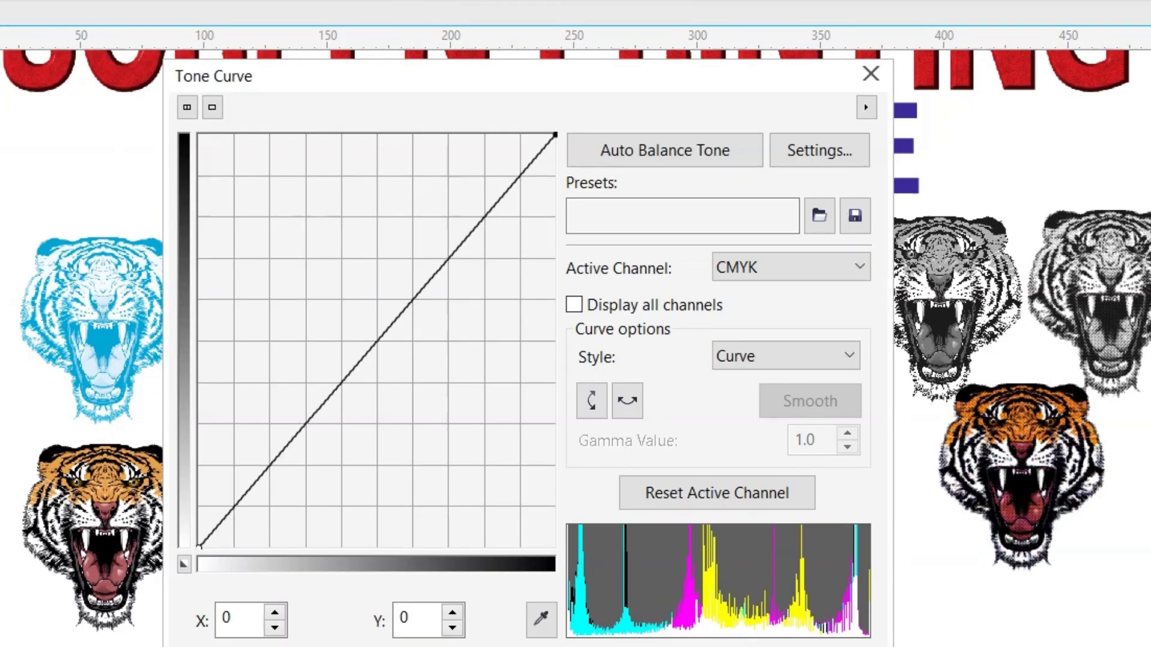
pyautogui.click(867, 265)
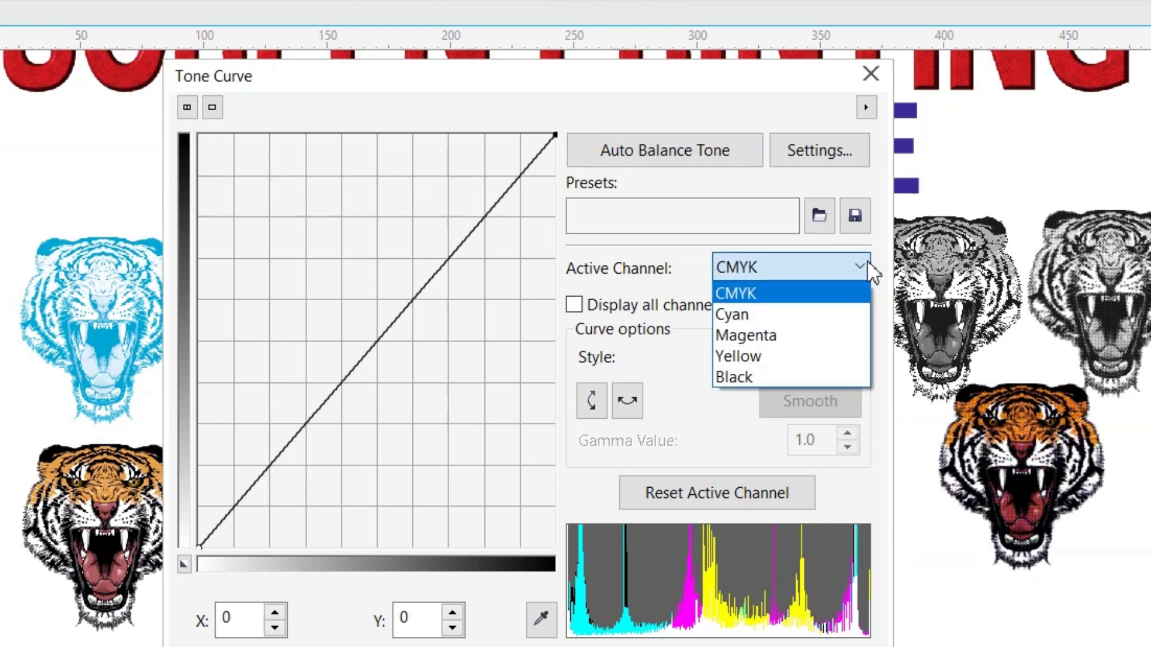
pyautogui.click(782, 318)
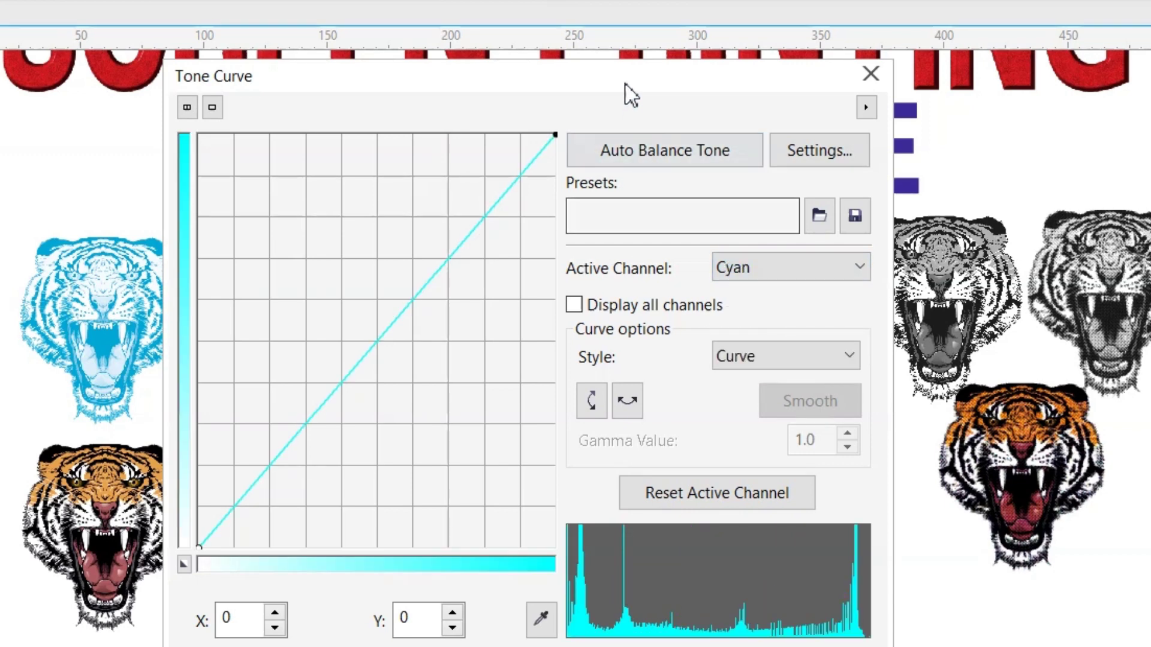
pyautogui.moveTo(629, 93); pyautogui.dragTo(989, 64)
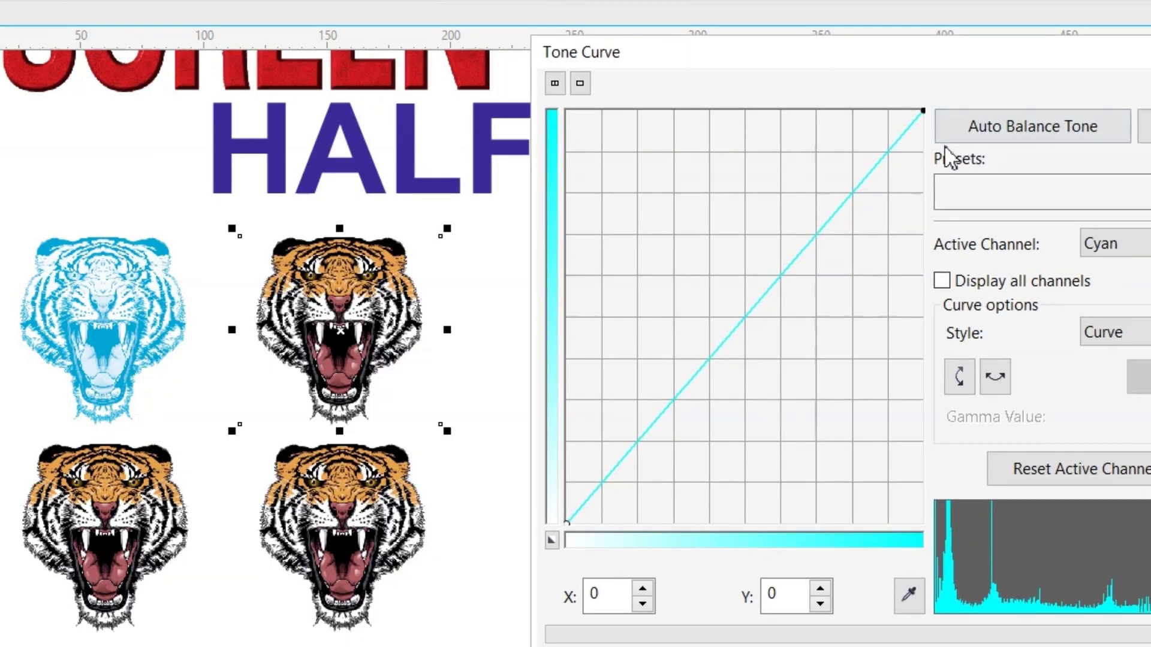
pyautogui.moveTo(923, 111); pyautogui.dragTo(887, 537)
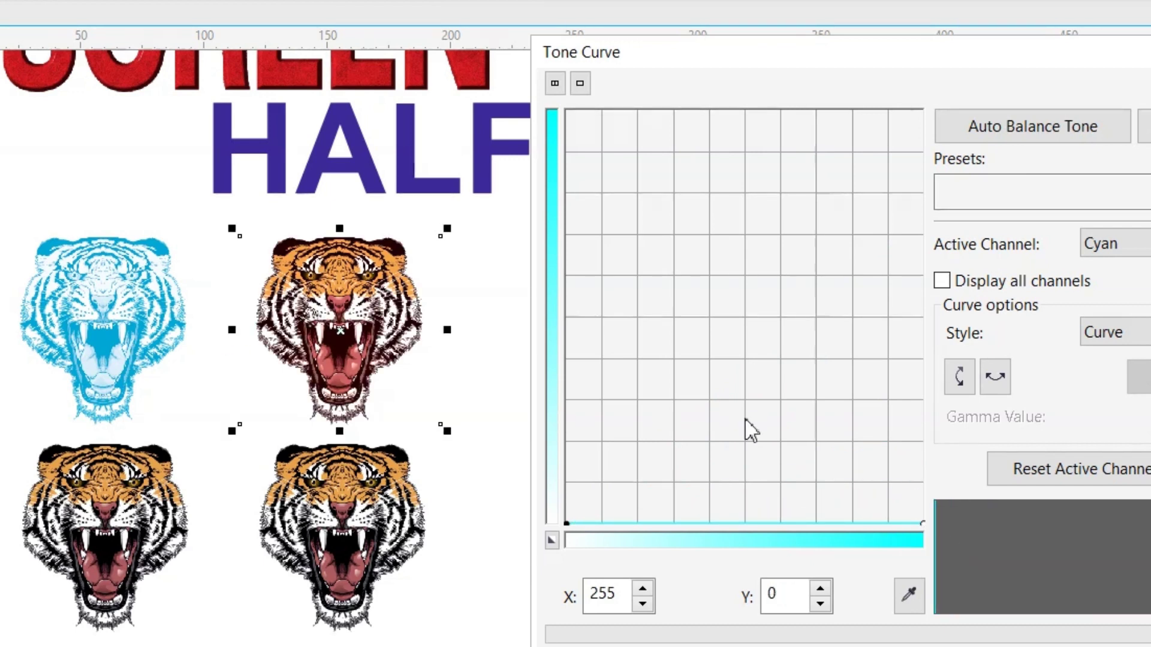
# Flatten the upper-right tiger's Yellow and Black channel curves to an output of 0 and apply the adjustment, leaving only magenta.
pyautogui.click(1115, 244)
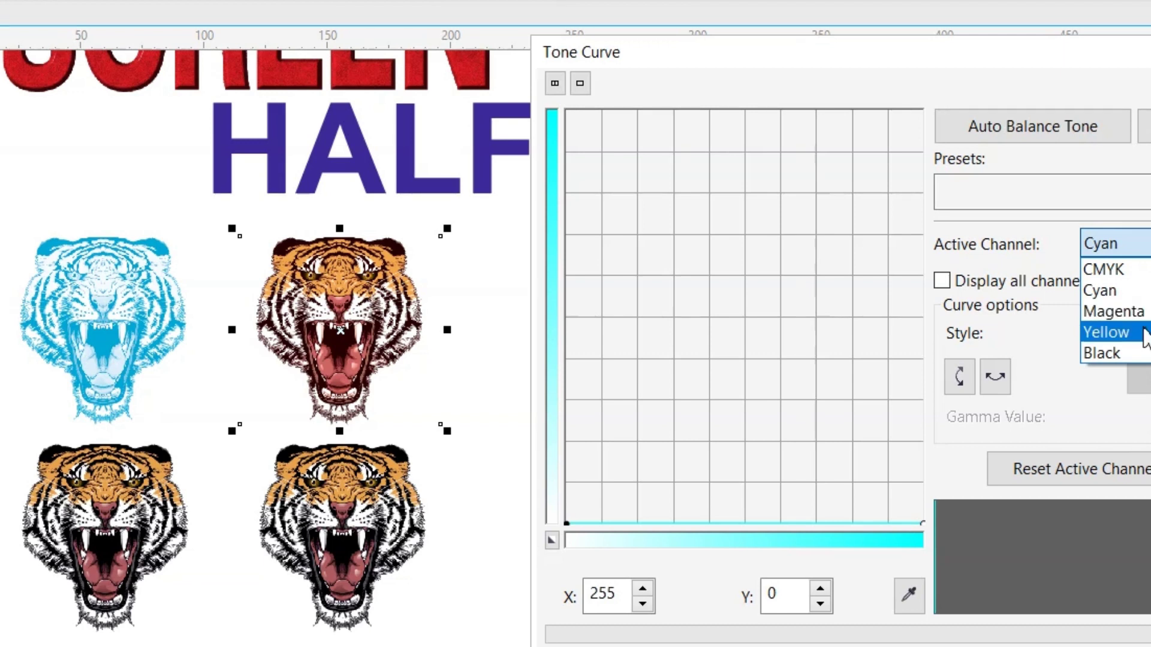
pyautogui.click(1108, 332)
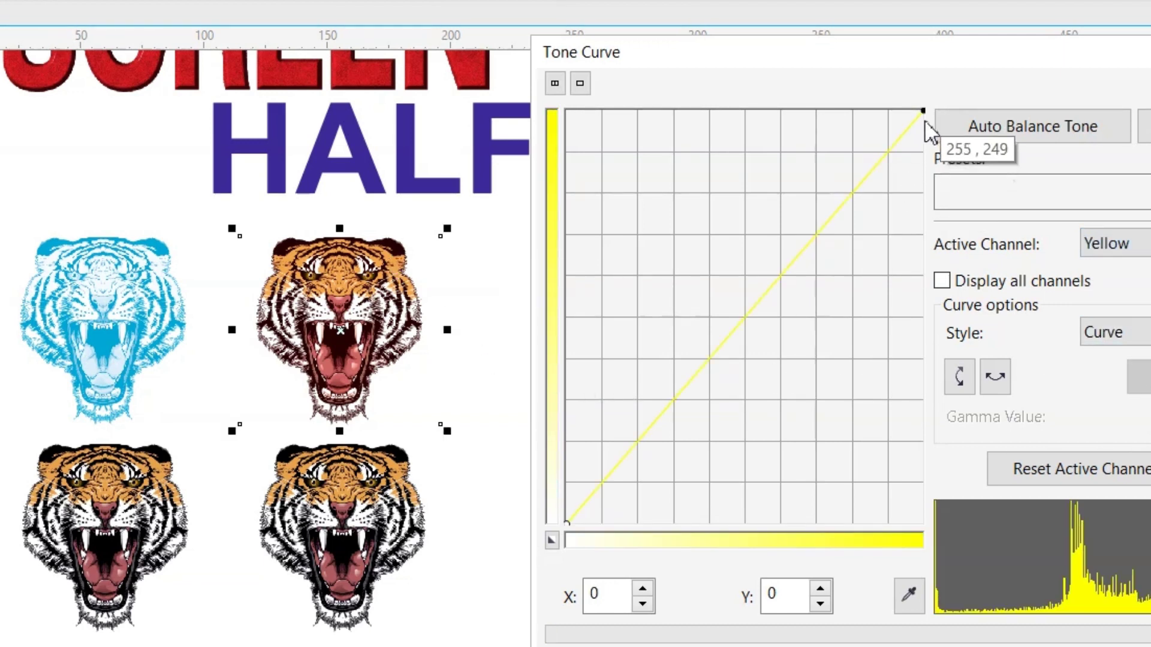
pyautogui.moveTo(924, 111); pyautogui.dragTo(878, 535)
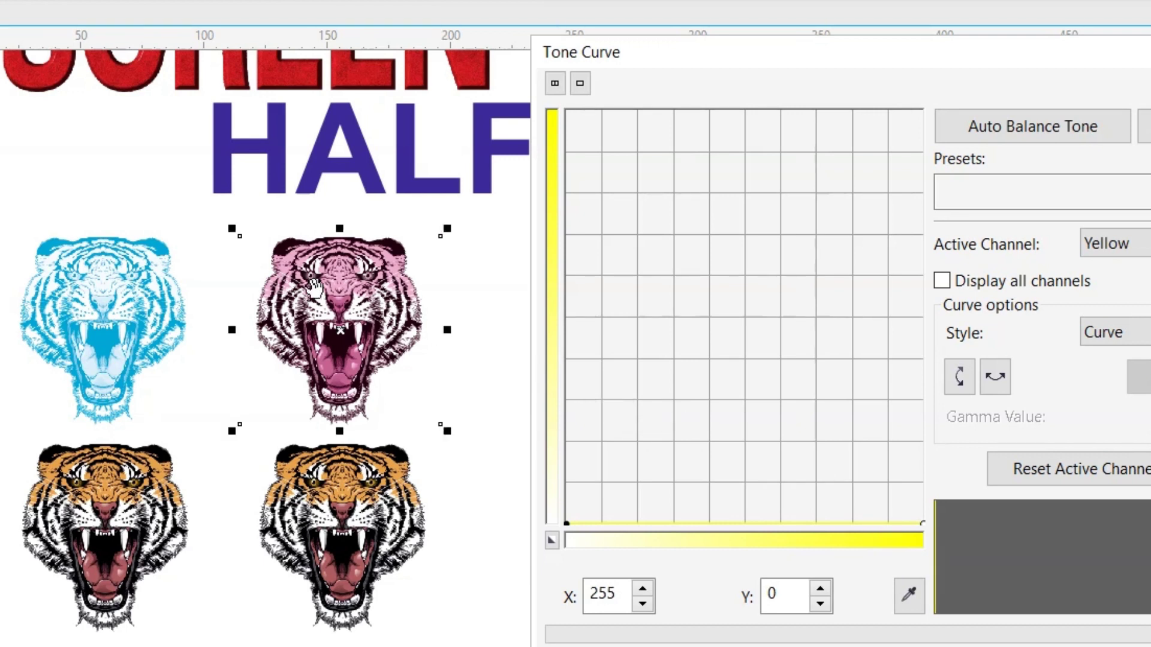
pyautogui.click(1121, 243)
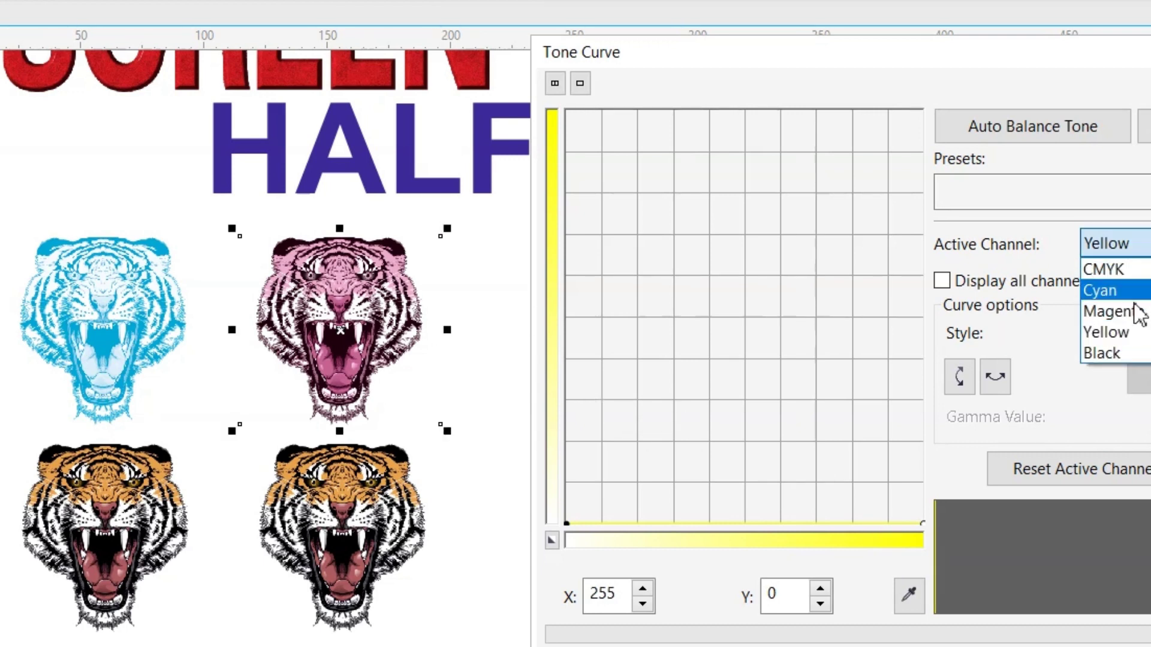
pyautogui.click(1107, 353)
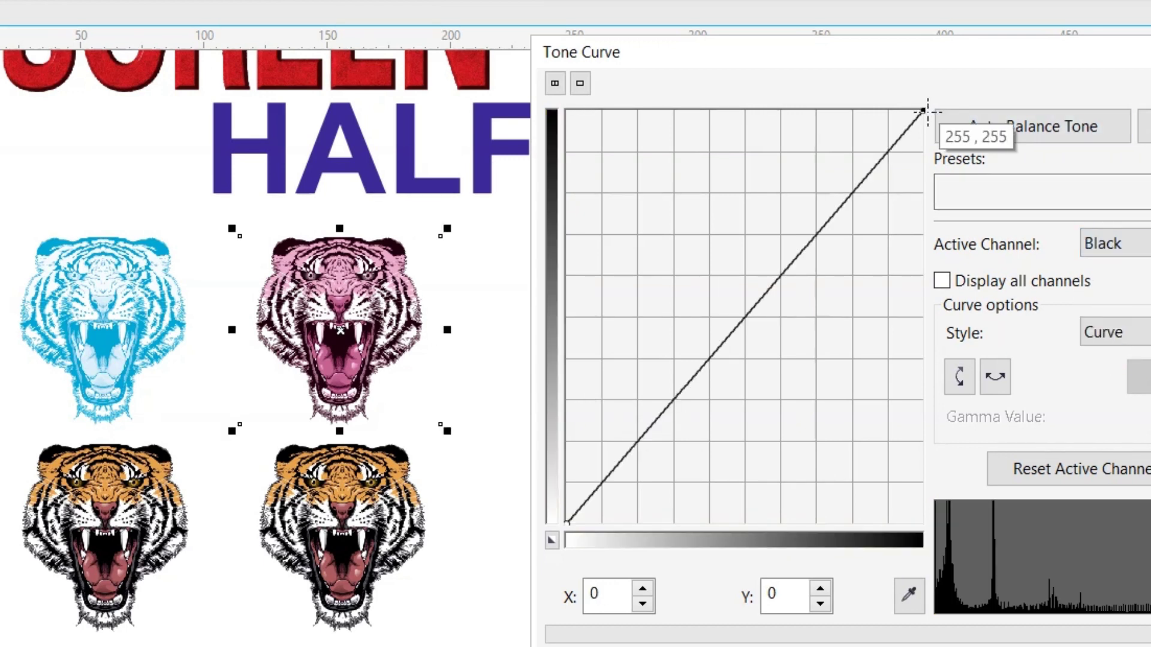
pyautogui.moveTo(923, 112); pyautogui.dragTo(923, 523)
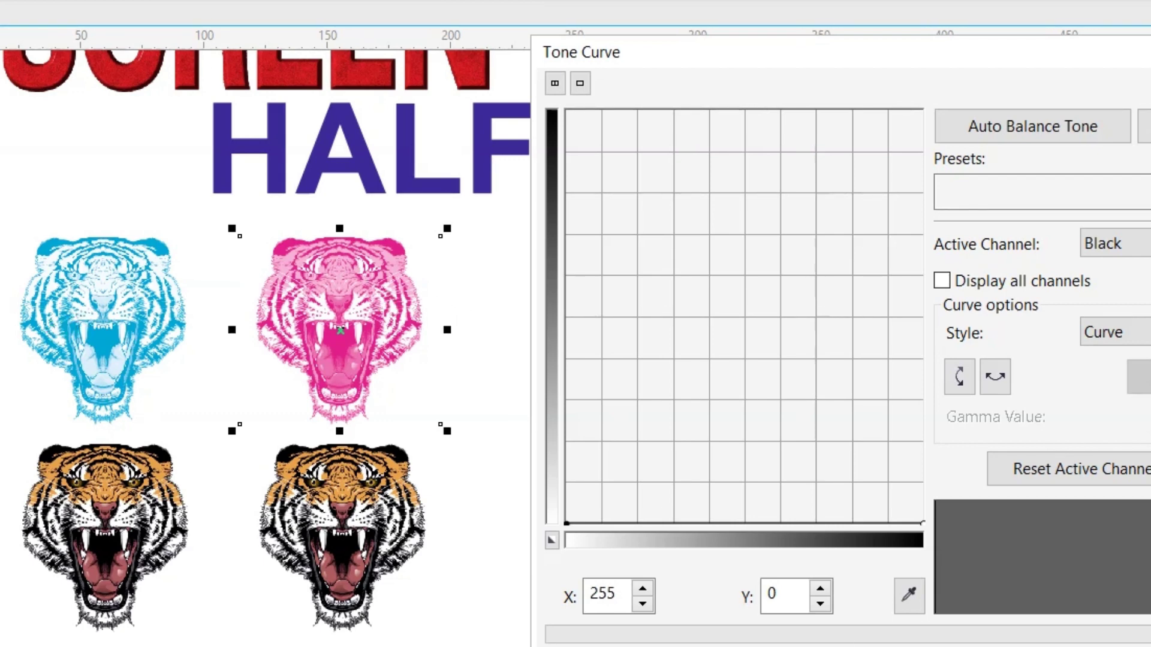
pyautogui.press('Escape')
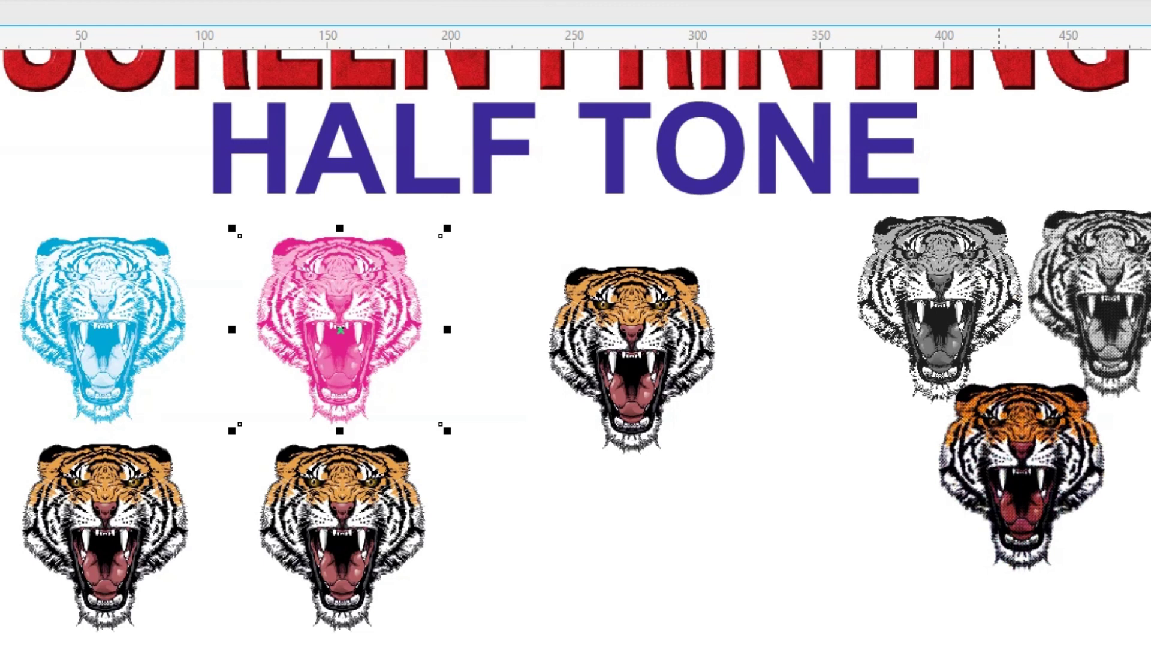
# Adjust the remaining grid tigers so the lower-left keeps only its yellow channel and the lower-right only its black channel.
pyautogui.click(104, 513)
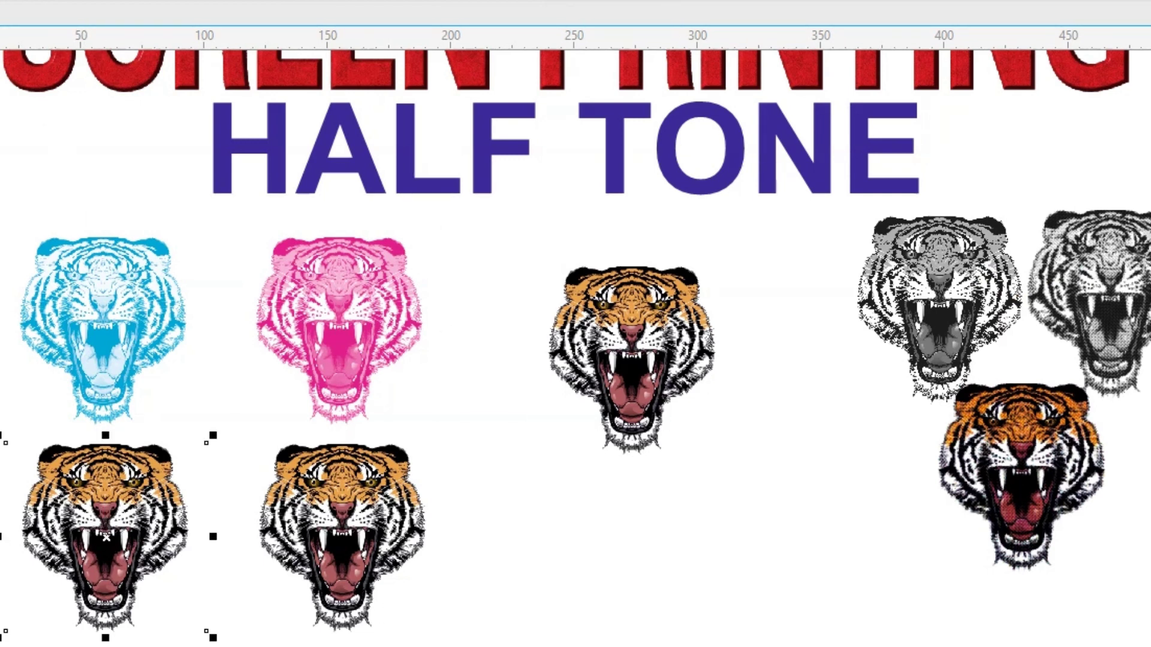
pyautogui.hotkey('alt', 'c')
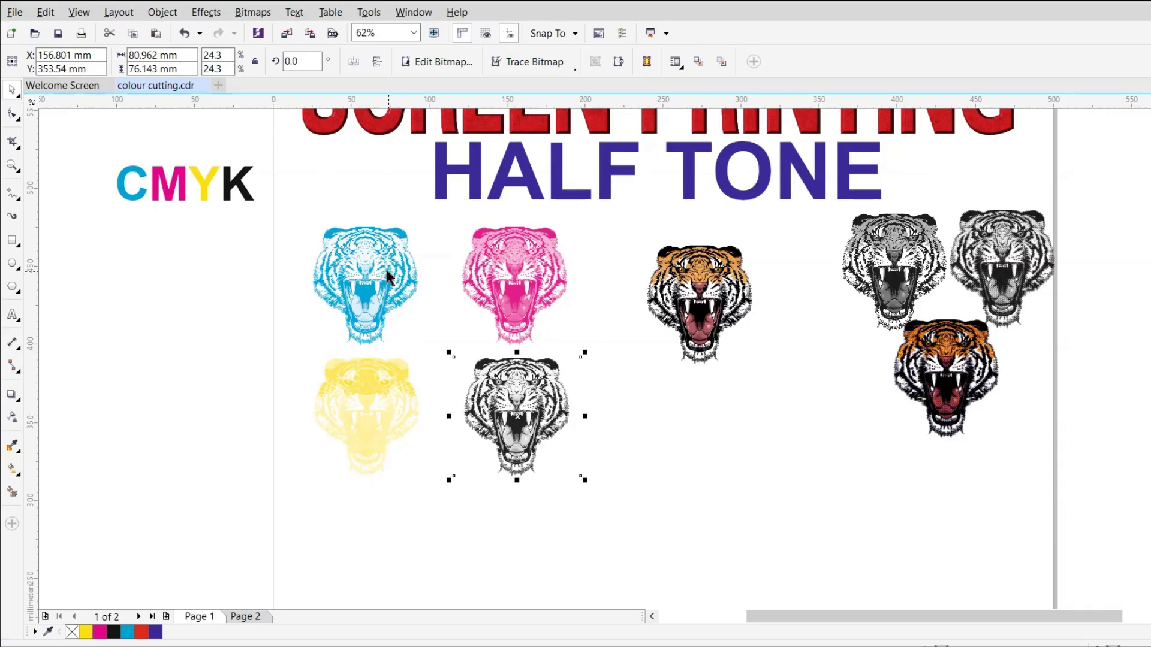
# Compare the four separated tigers with the CMYK letters, check colour values using the Color Eyedropper, and select the cyan tiger.
pyautogui.click(12, 164)
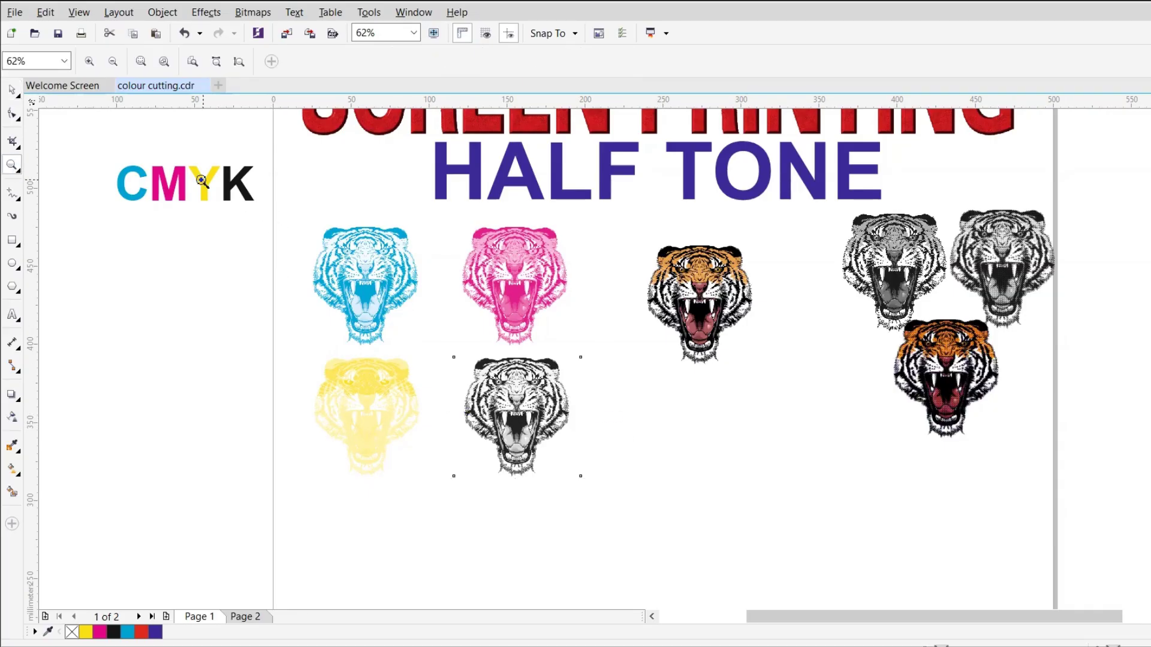
pyautogui.moveTo(123, 152); pyautogui.dragTo(630, 519)
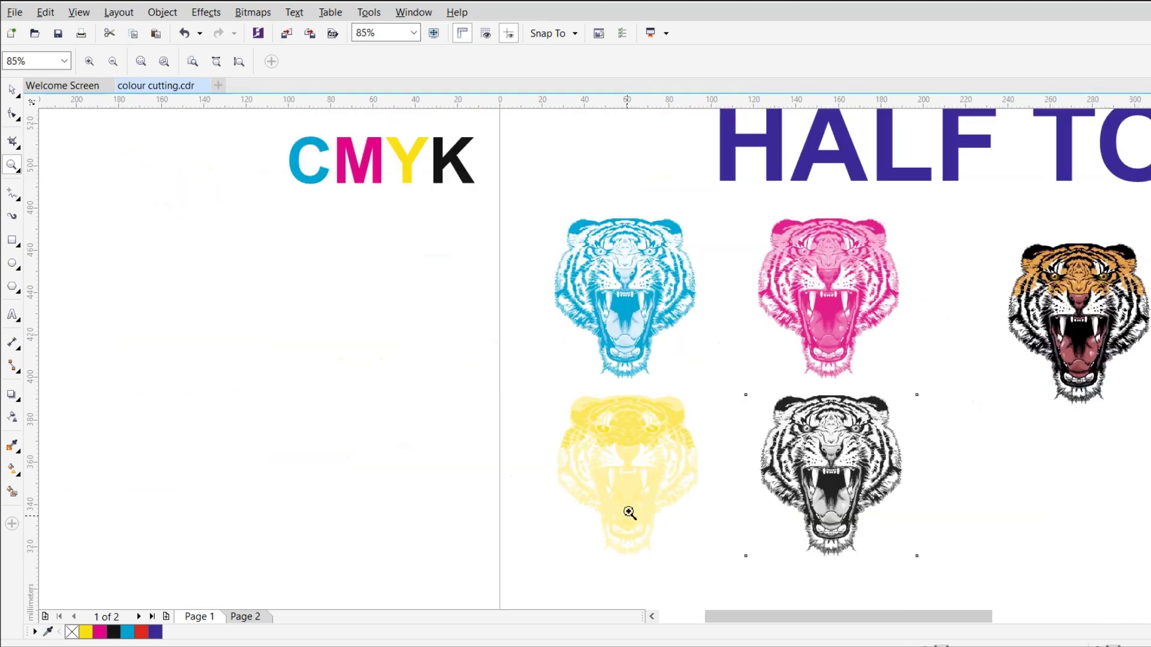
pyautogui.click(12, 90)
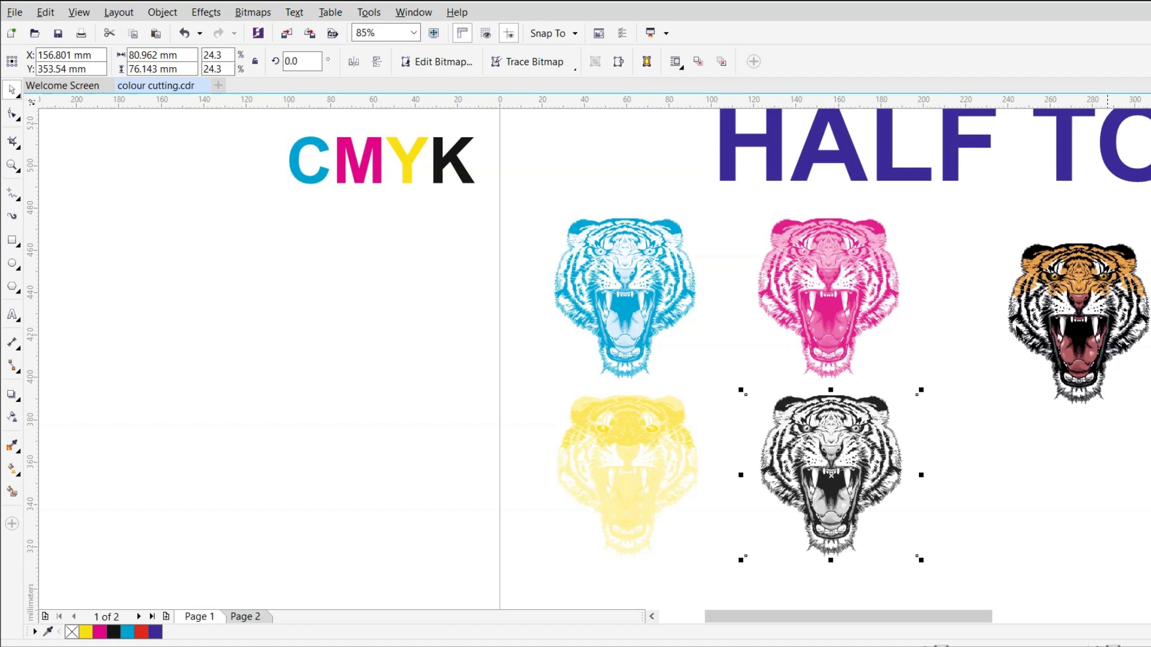
pyautogui.click(12, 444)
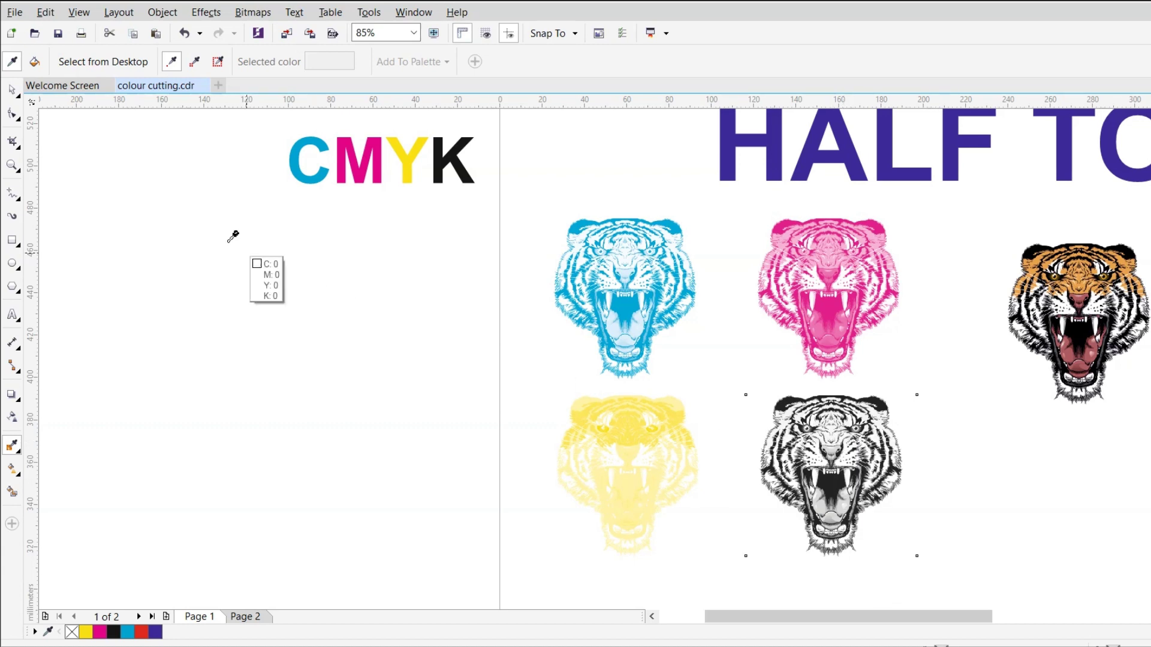
pyautogui.click(11, 90)
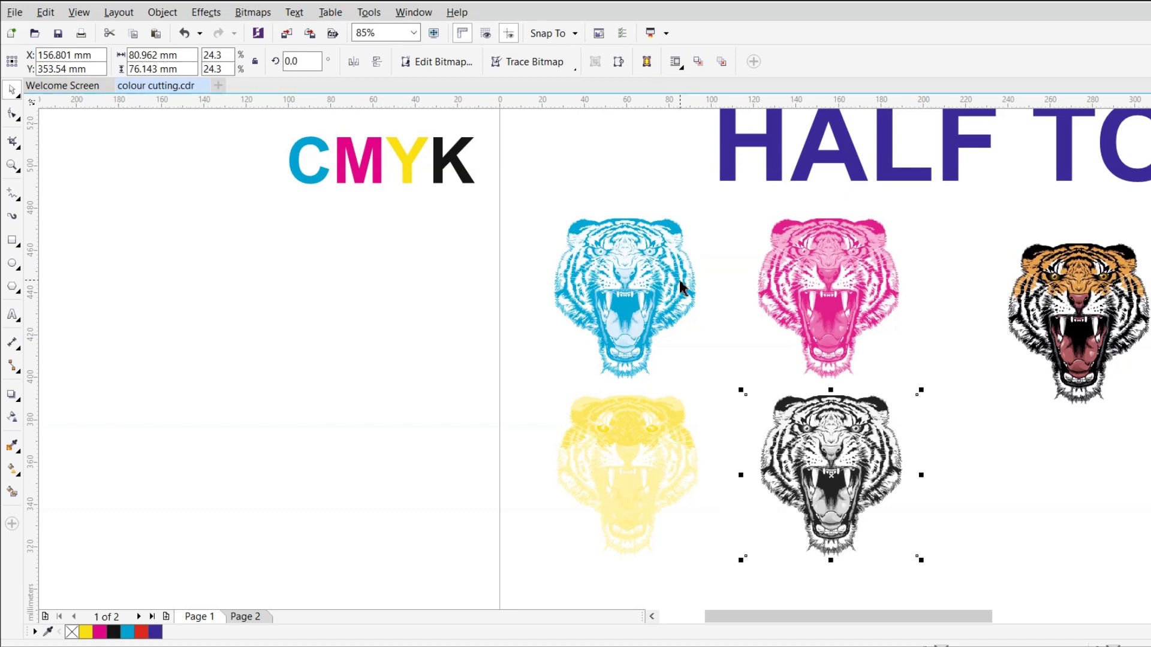
pyautogui.click(621, 240)
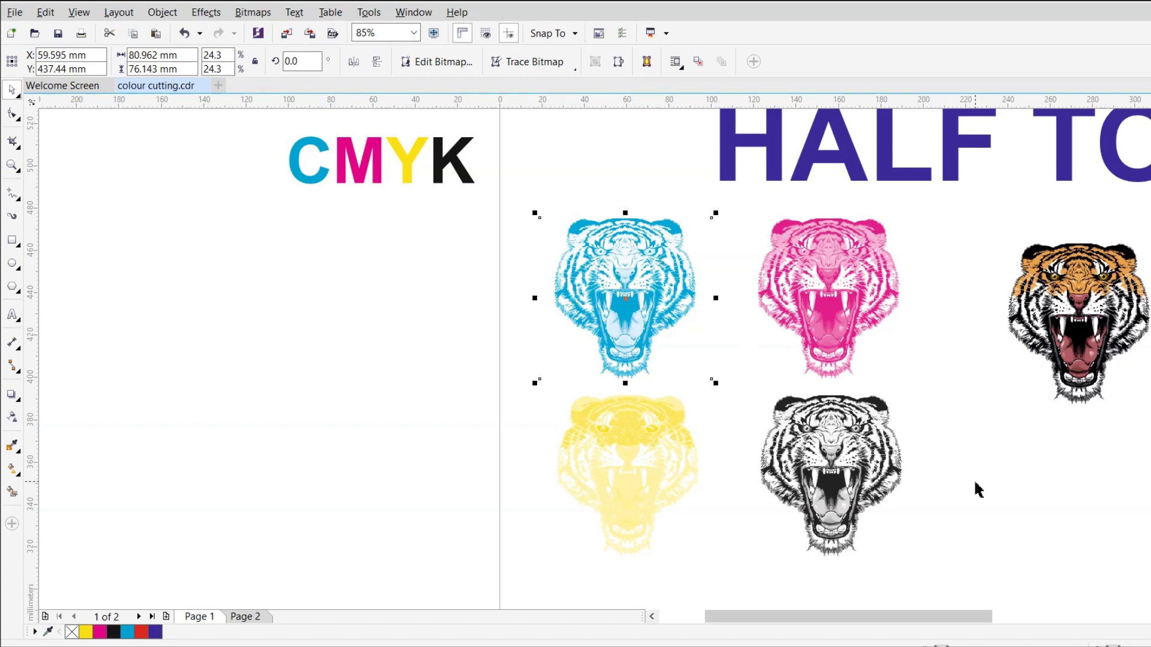
# Examine the halftone tiger's dot pattern around the mouth and compare it with the continuous grey tones of the neighbouring grayscale tiger.
pyautogui.moveTo(928, 607); pyautogui.dragTo(1064, 642)
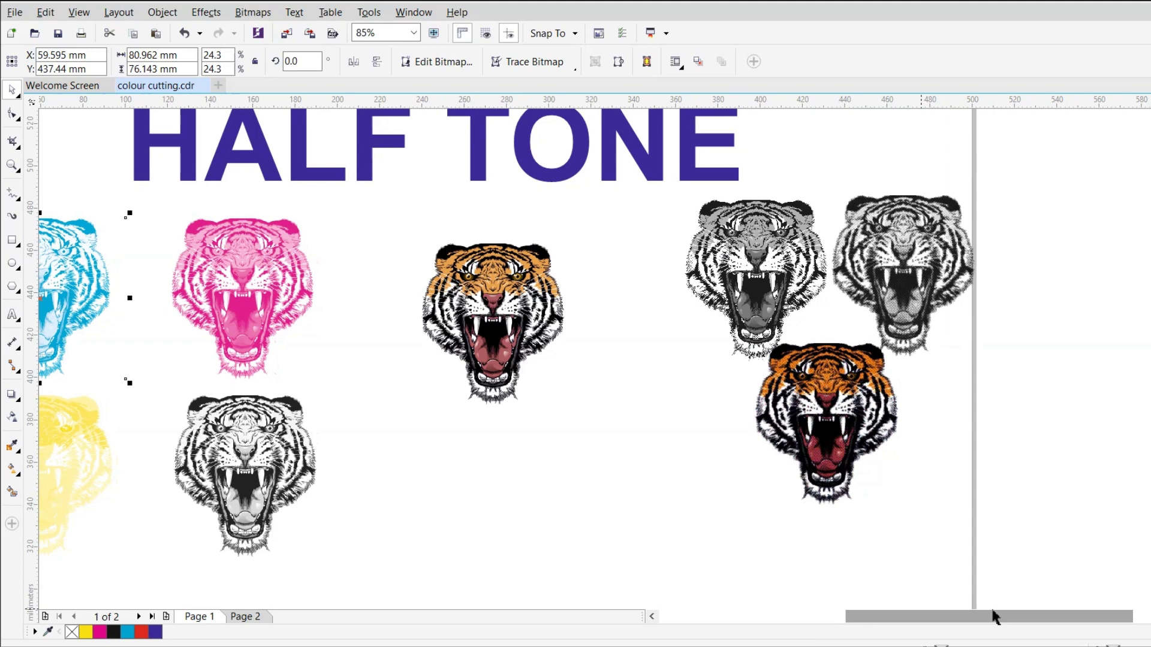
pyautogui.click(12, 164)
pyautogui.moveTo(829, 180); pyautogui.dragTo(1013, 373)
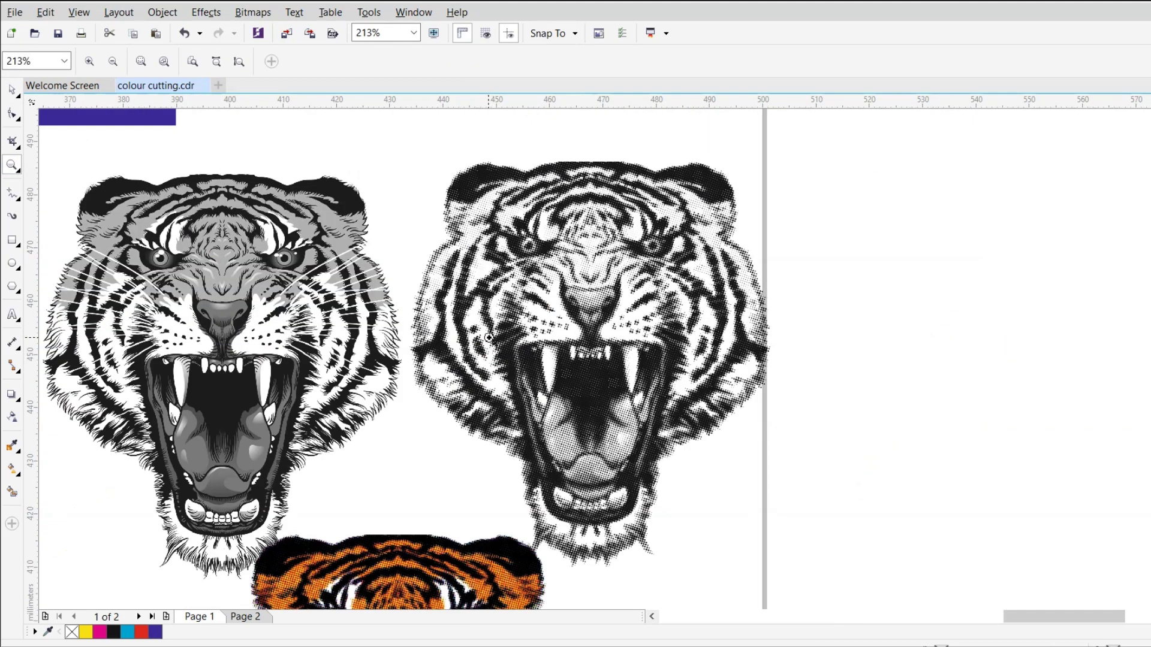
pyautogui.moveTo(489, 340); pyautogui.dragTo(733, 475)
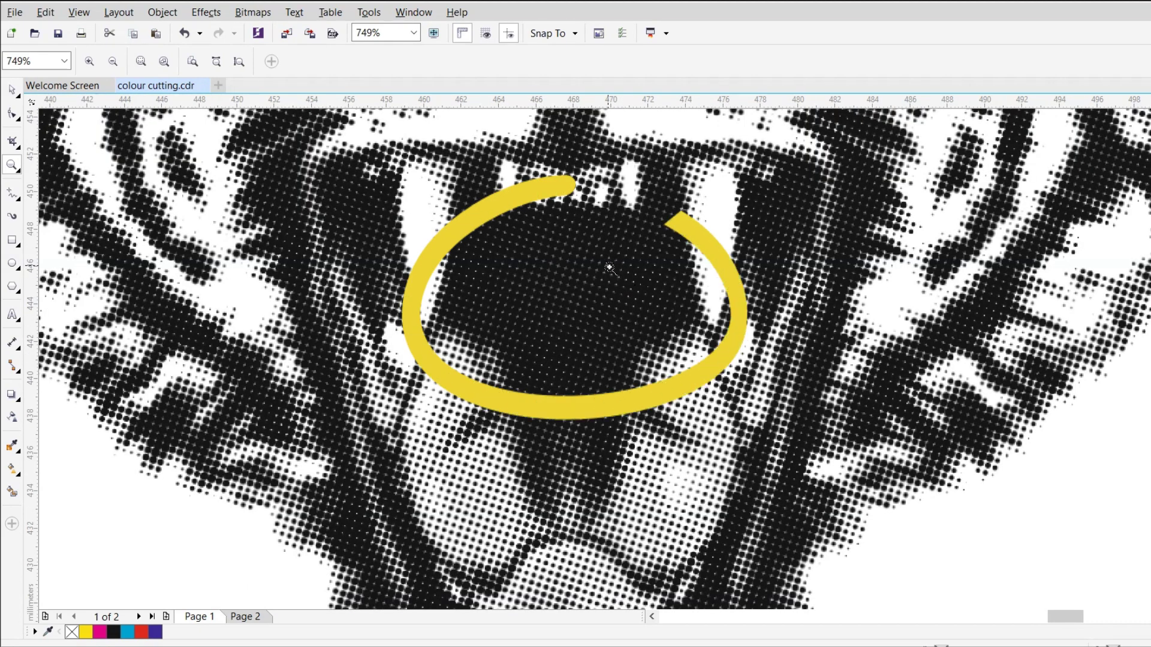
pyautogui.scroll(-4, 610, 268)
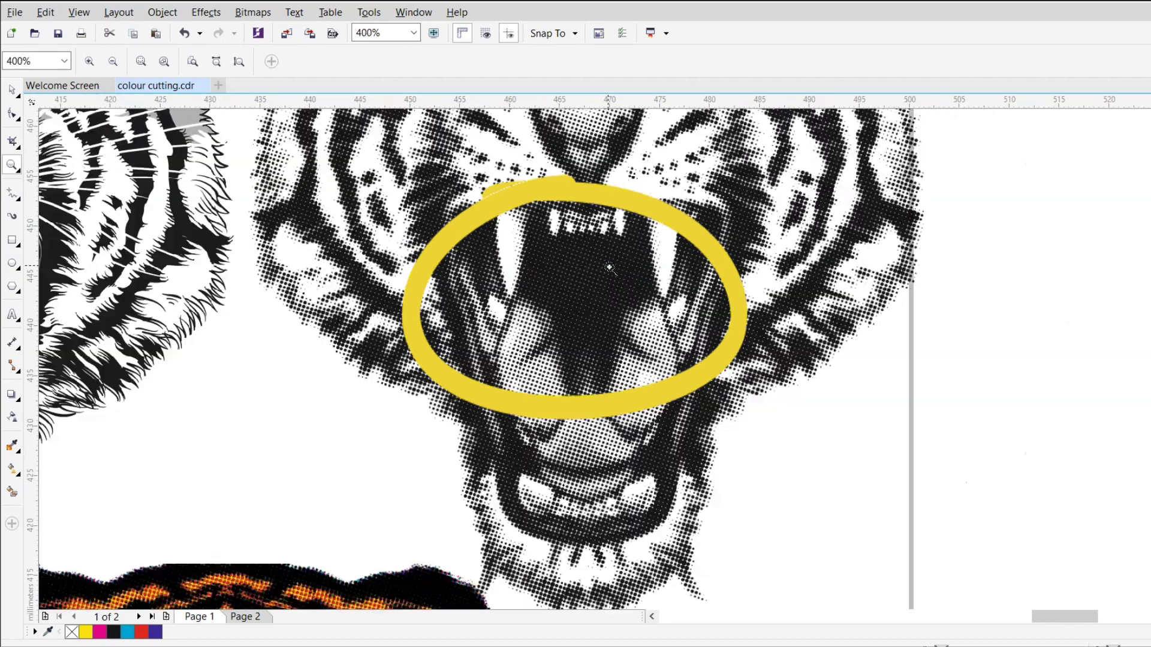
pyautogui.moveTo(283, 313); pyautogui.dragTo(226, 250)
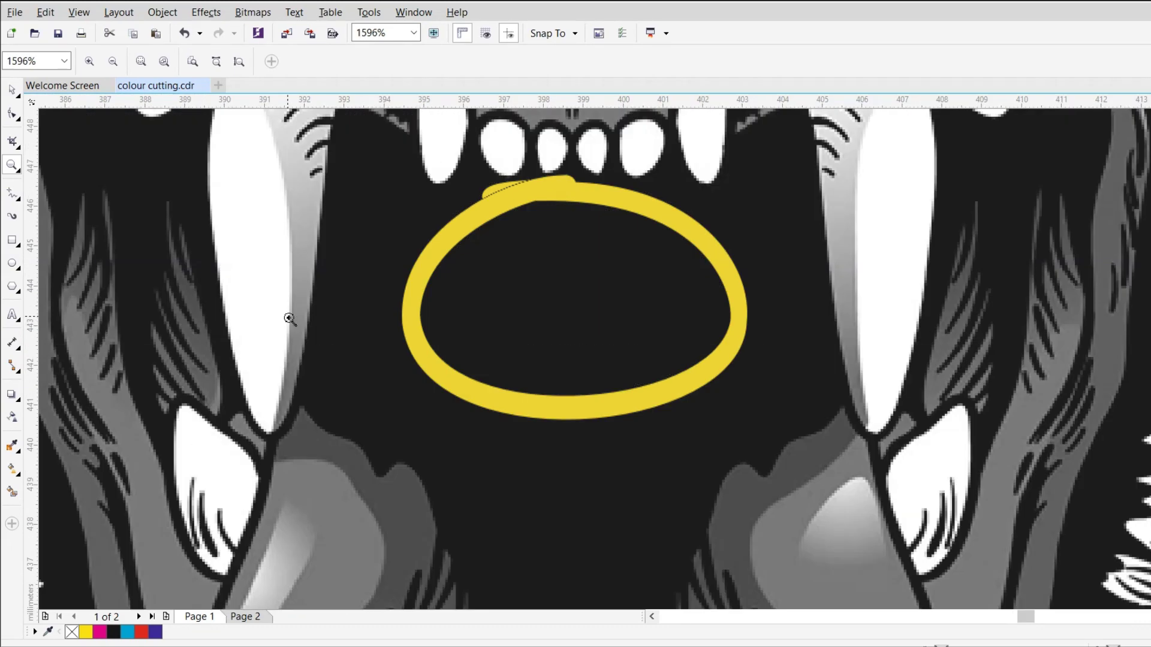
pyautogui.moveTo(259, 311); pyautogui.dragTo(482, 527)
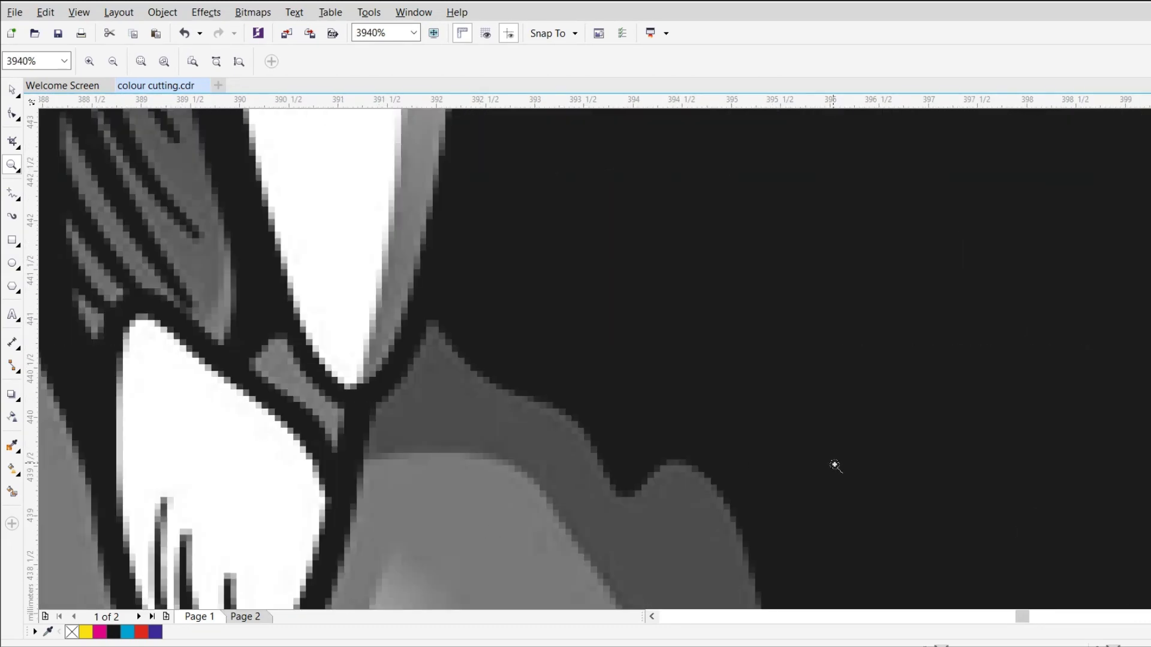
# Try stacking the cyan, magenta, yellow and black tigers by aligning their centres, and undo the alignment.
pyautogui.scroll(-10, 832, 458)
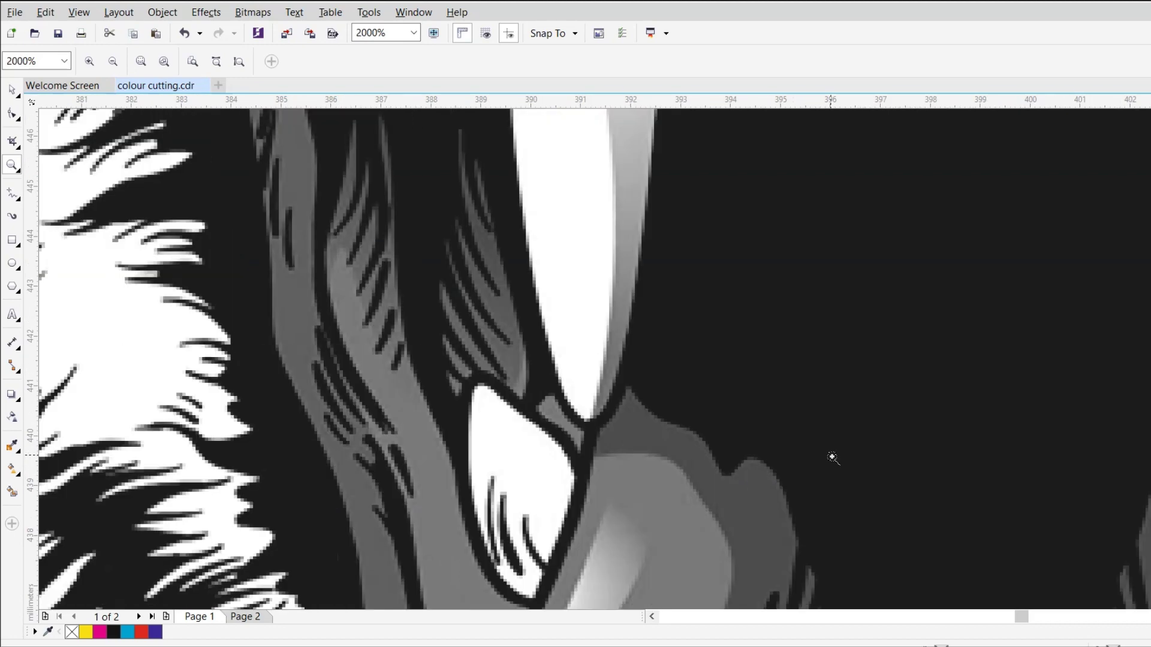
pyautogui.scroll(-2, 1072, 397)
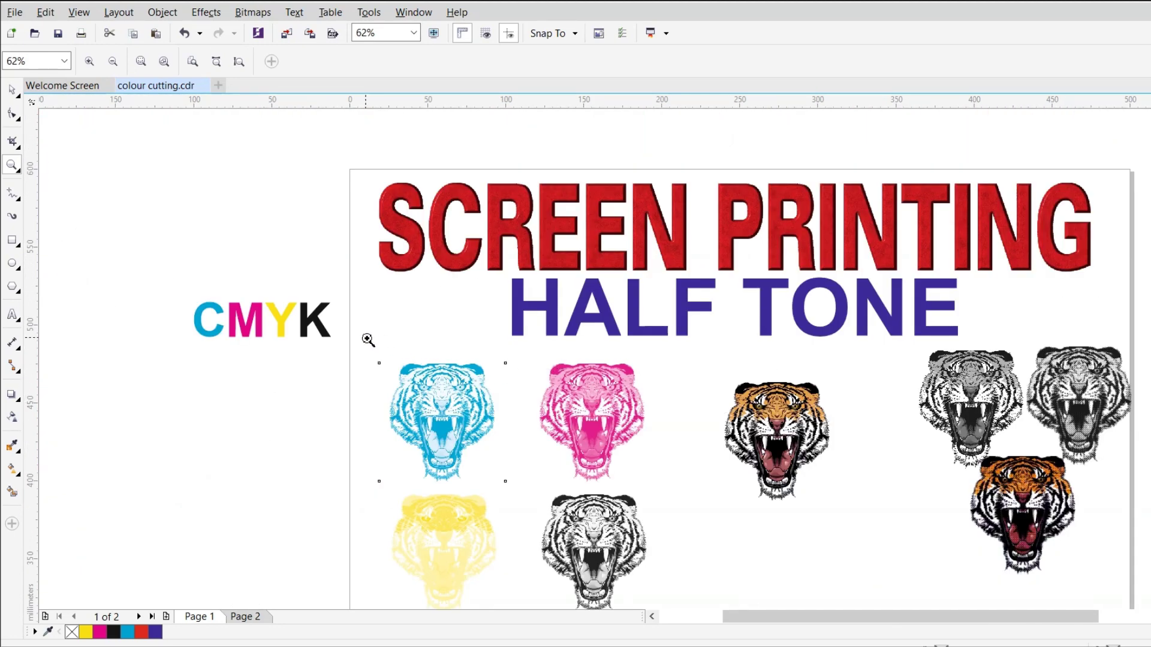
pyautogui.click(11, 90)
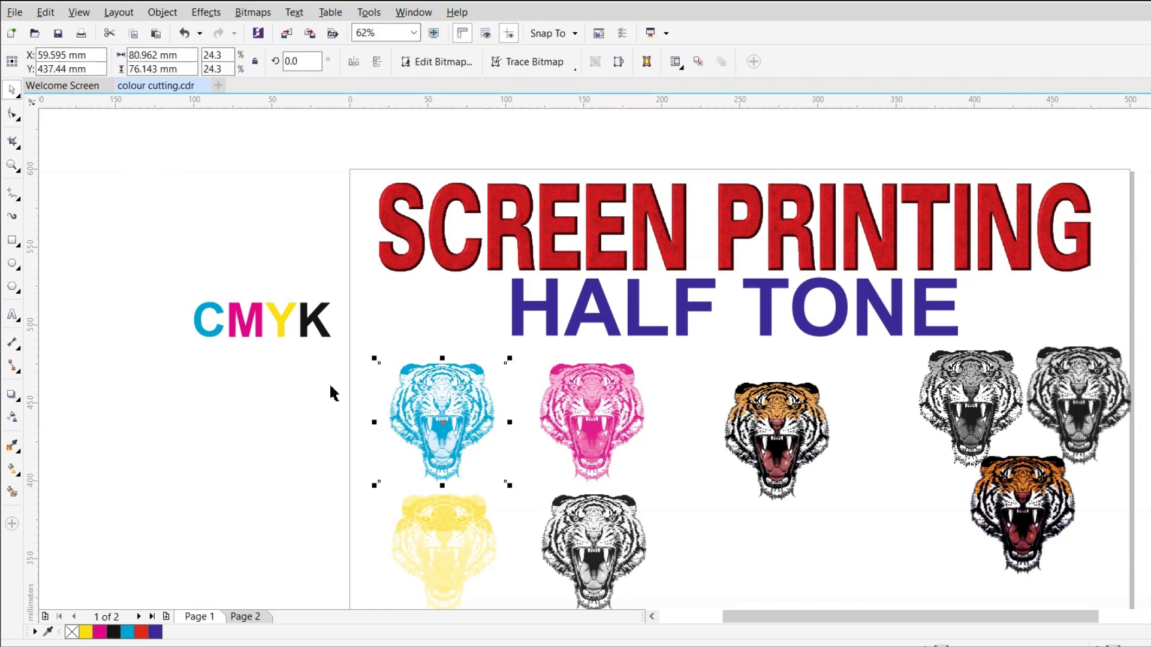
pyautogui.click(419, 338)
pyautogui.click(444, 426)
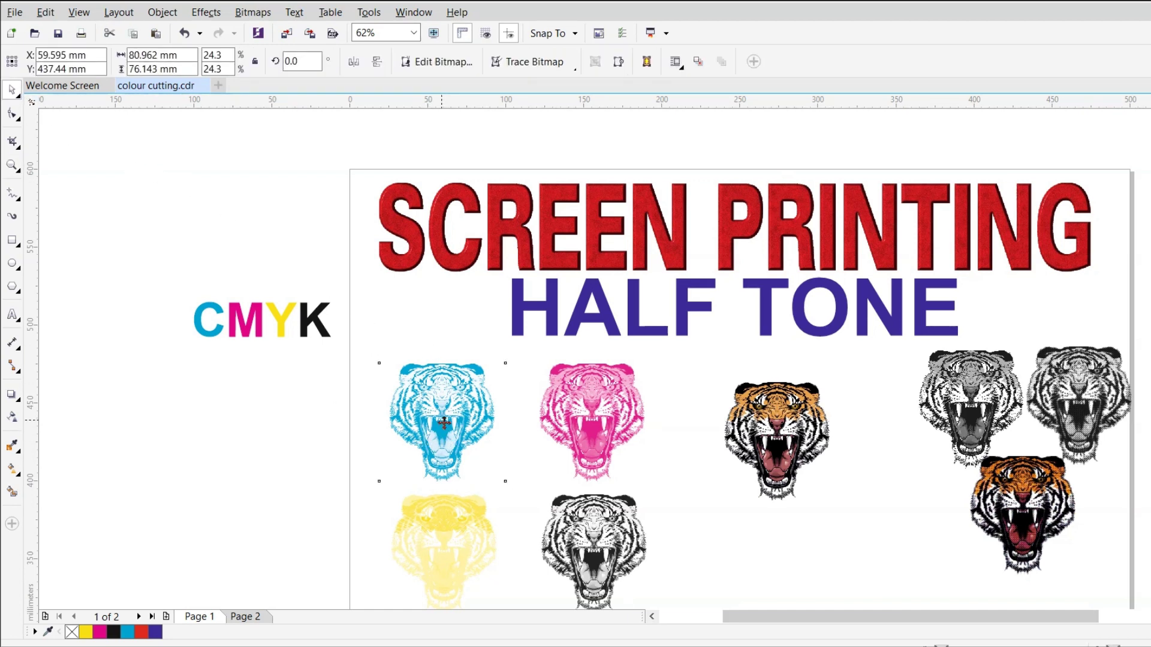
pyautogui.click(436, 312)
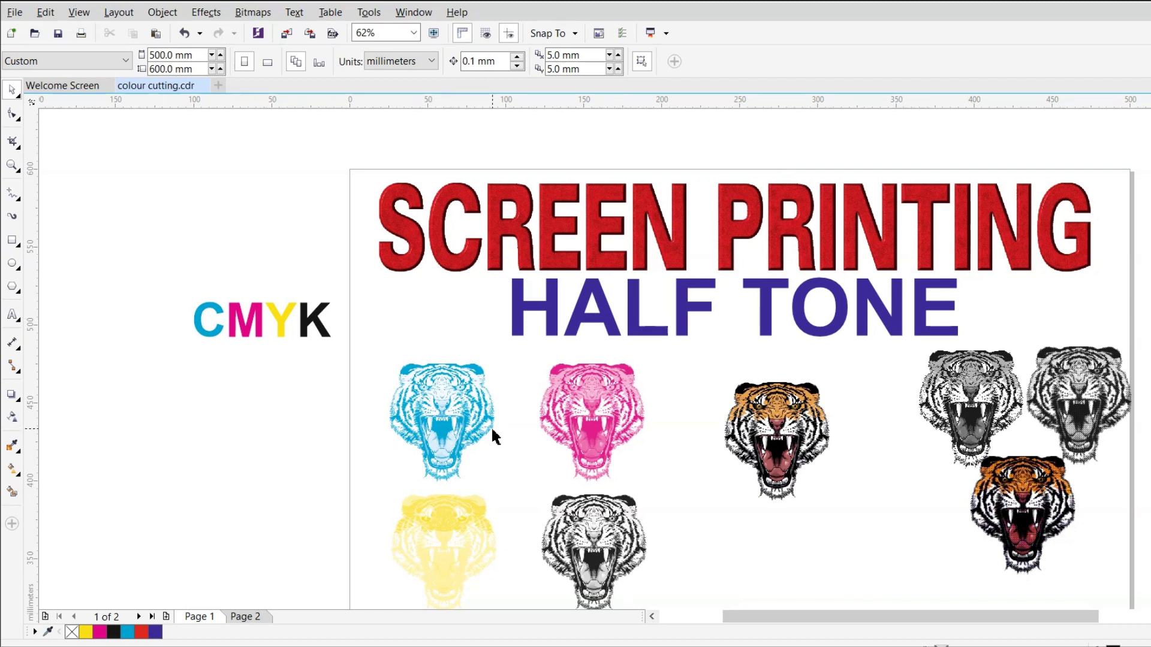
pyautogui.click(464, 416)
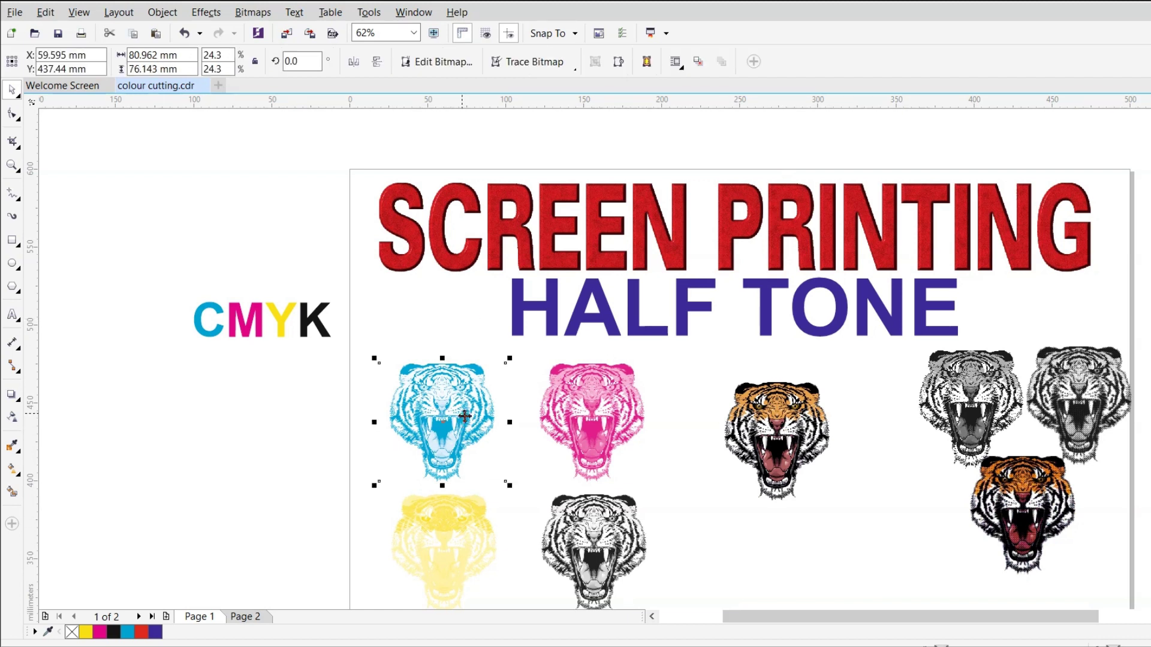
pyautogui.keyDown('shift'); pyautogui.click(591, 420); pyautogui.keyUp('shift')
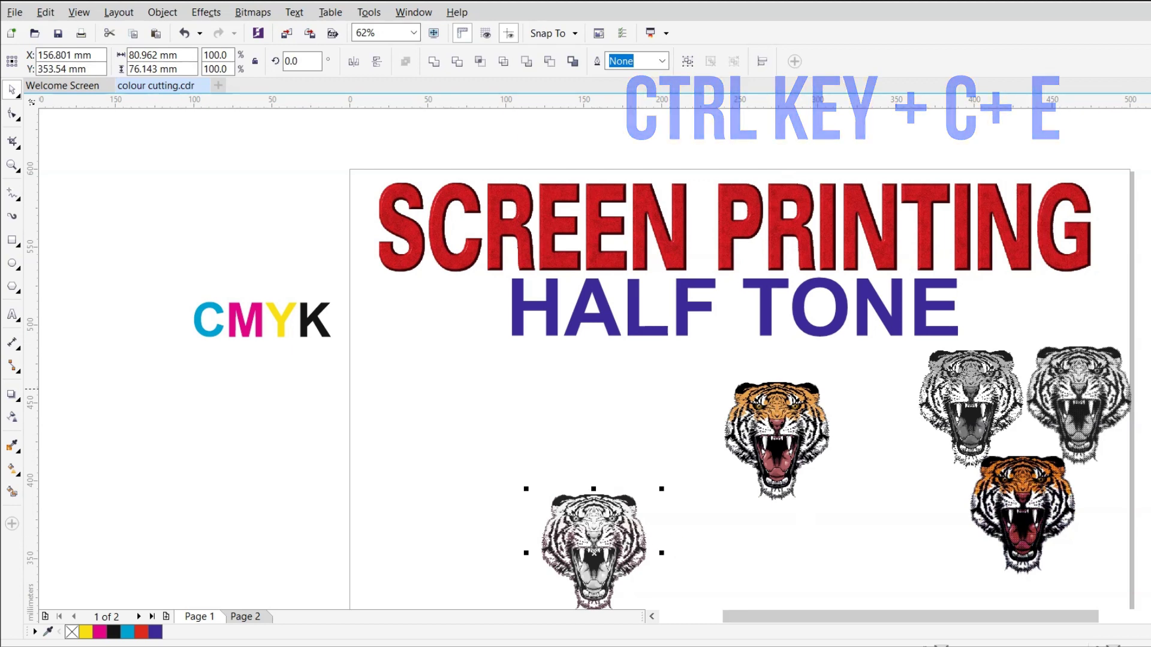
pyautogui.scroll(-3, 619, 490)
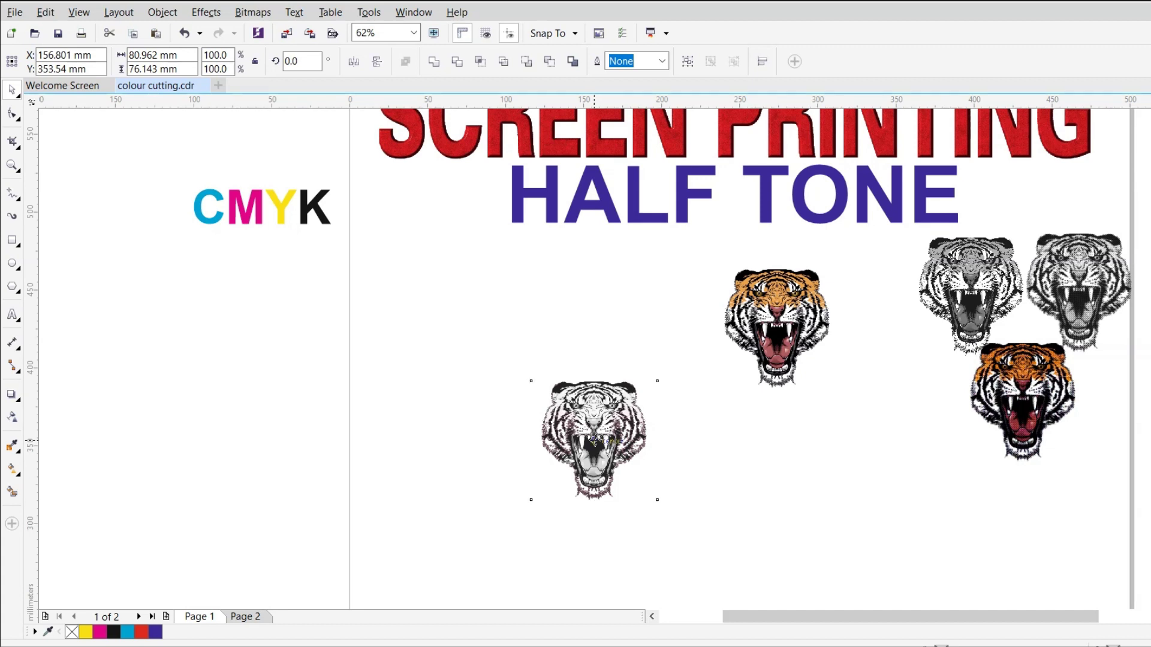
pyautogui.hotkey('ctrl', 'z')
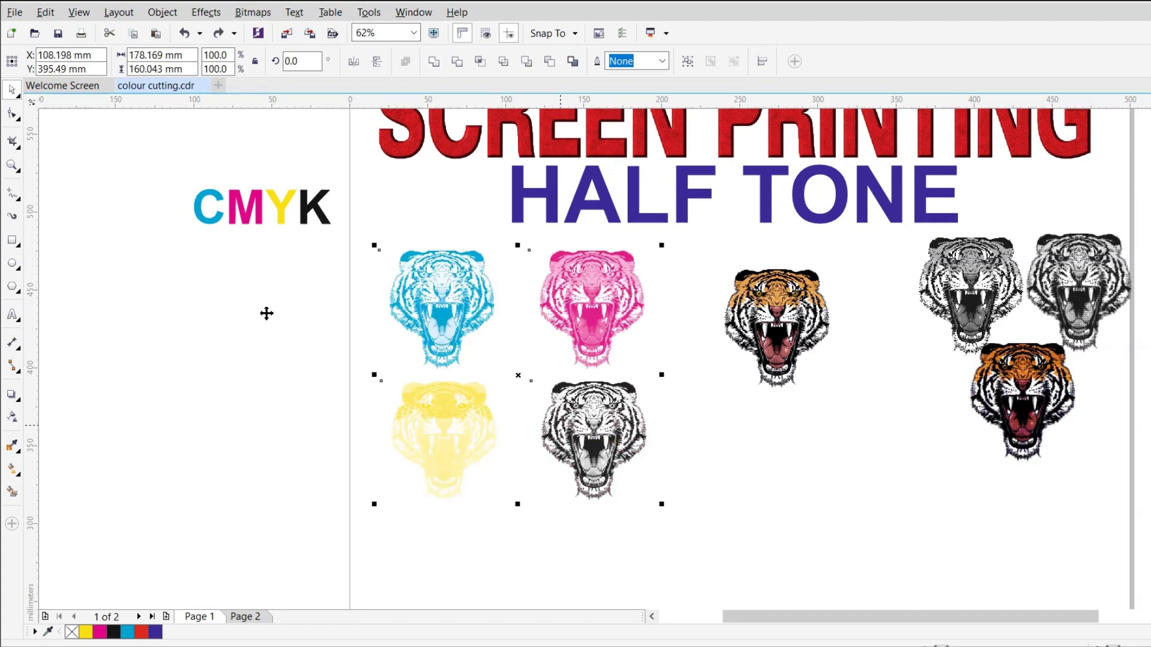
pyautogui.click(243, 311)
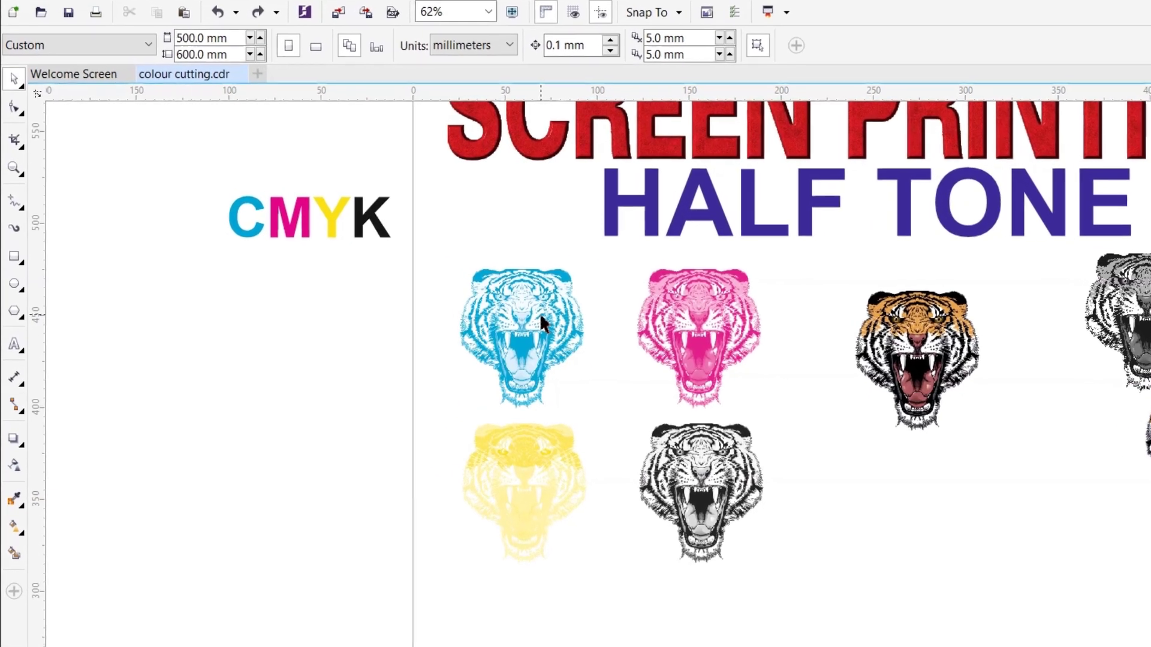
# Set the transparency merge mode of the cyan tiger to Multiply.
pyautogui.click(539, 313)
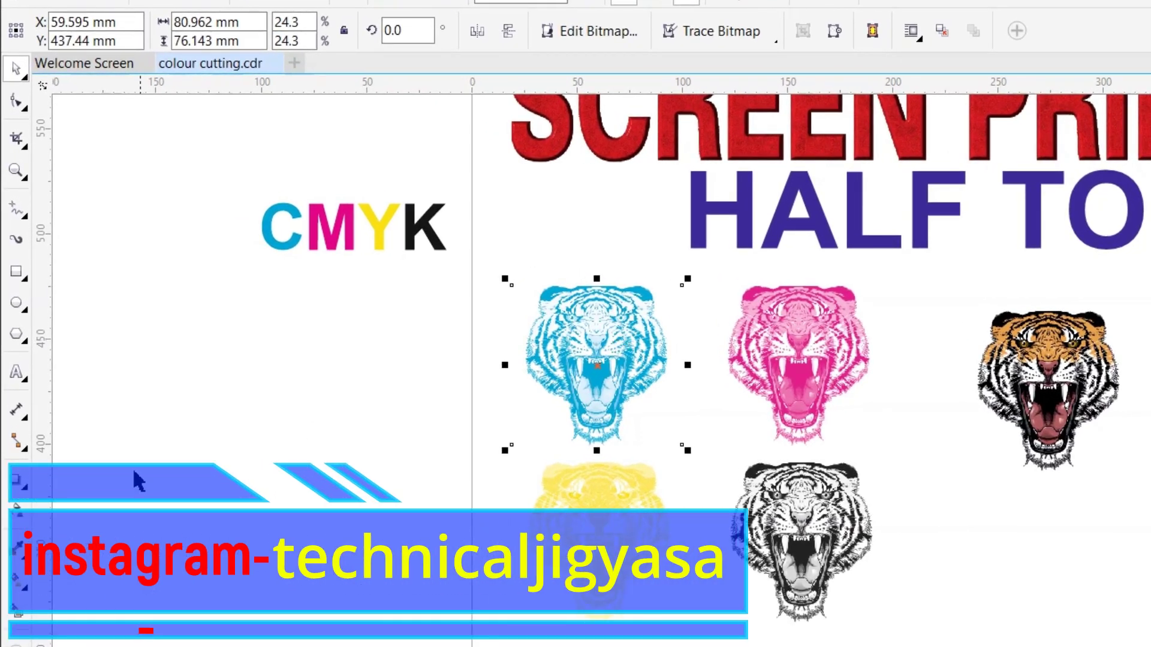
pyautogui.click(23, 513)
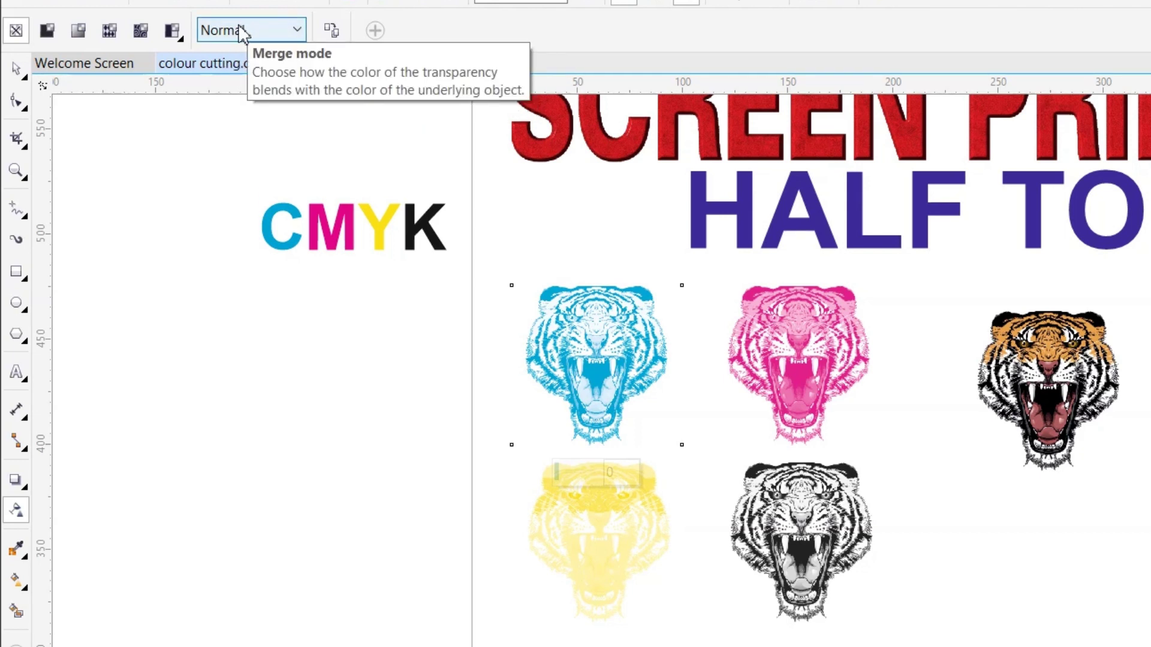
pyautogui.click(300, 28)
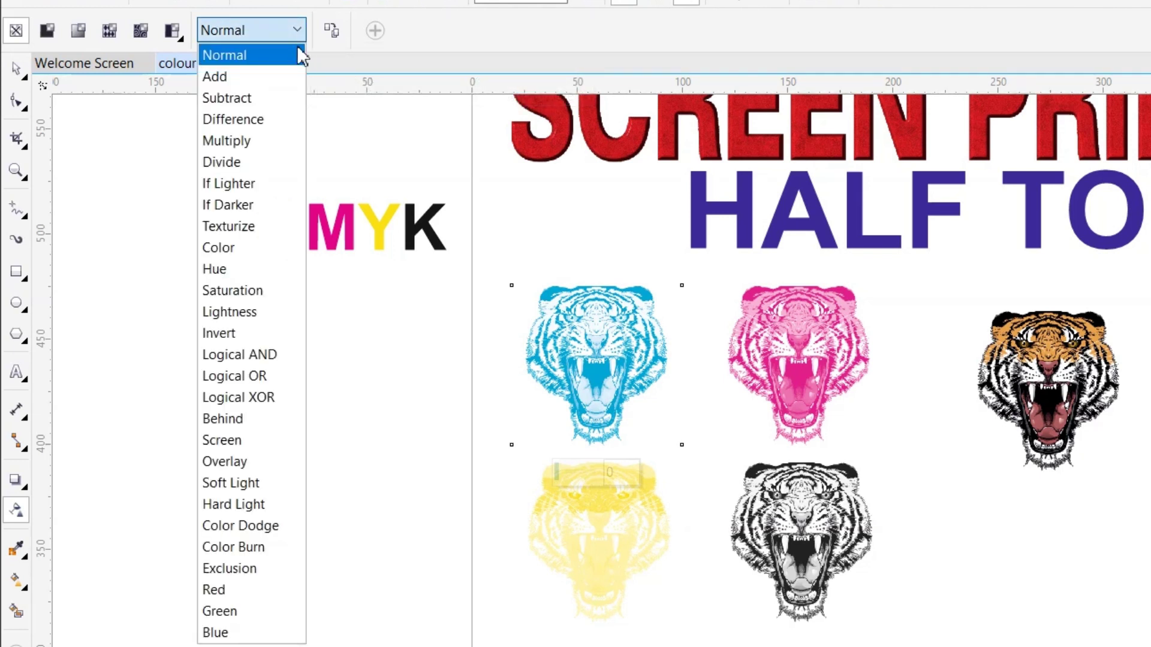
pyautogui.click(252, 147)
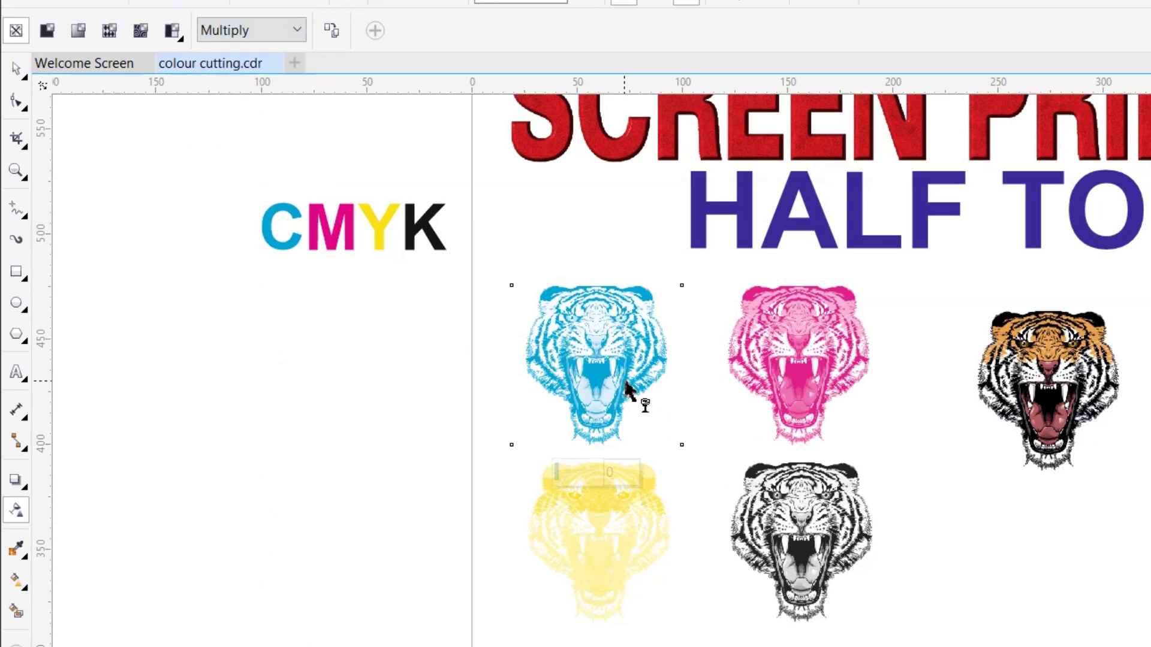
pyautogui.click(16, 68)
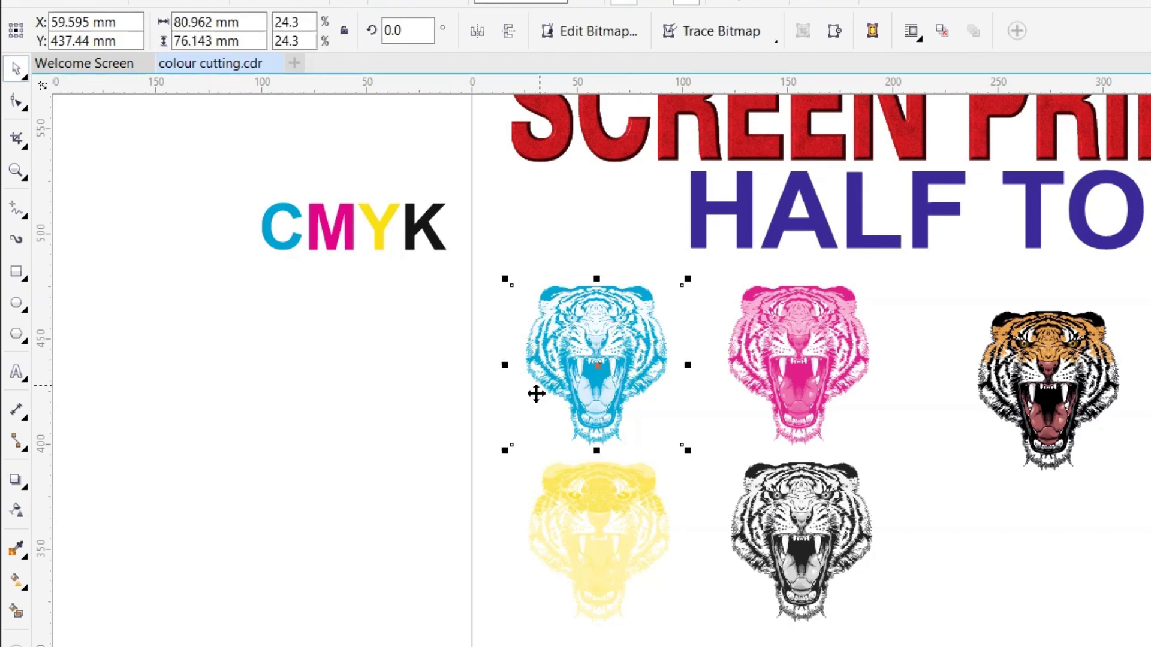
# Try aligning the cyan tiger onto the centre of the magenta tiger, and undo the alignment.
pyautogui.click(510, 418)
pyautogui.click(606, 367)
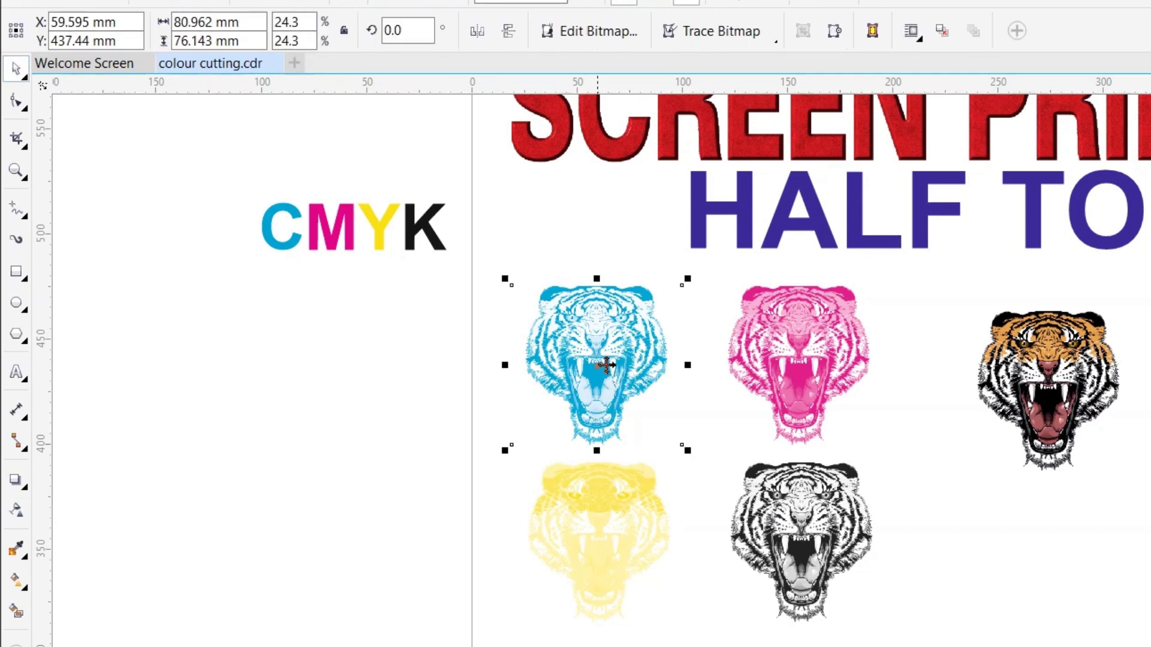
pyautogui.keyDown('shift'); pyautogui.click(793, 352); pyautogui.keyUp('shift')
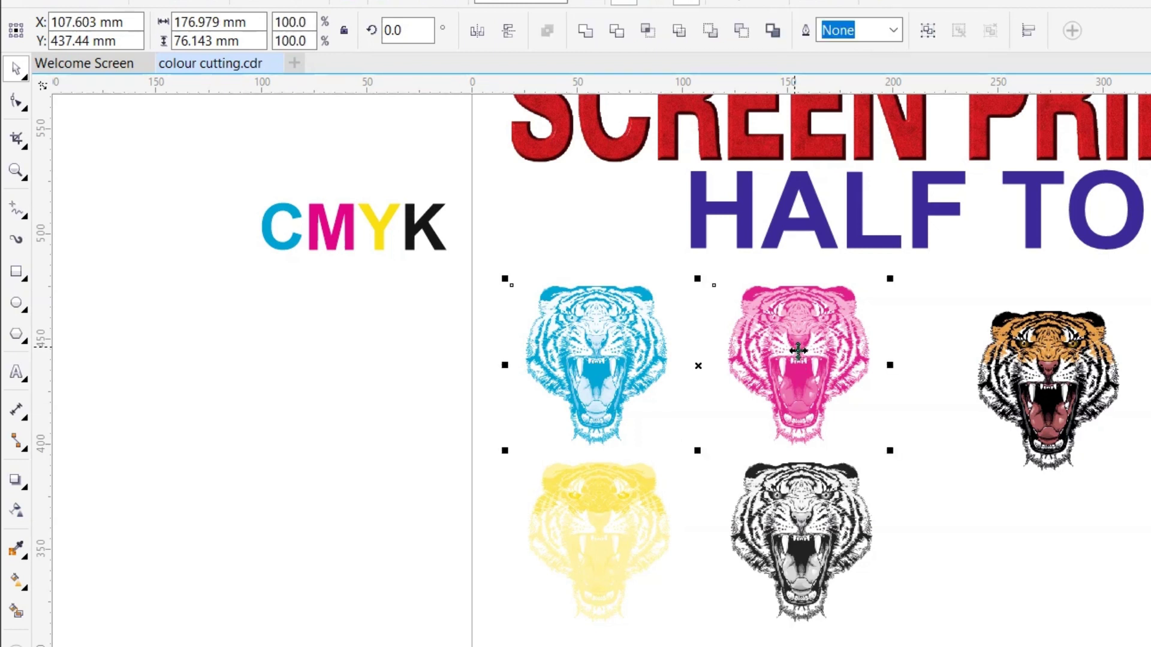
pyautogui.press('c')
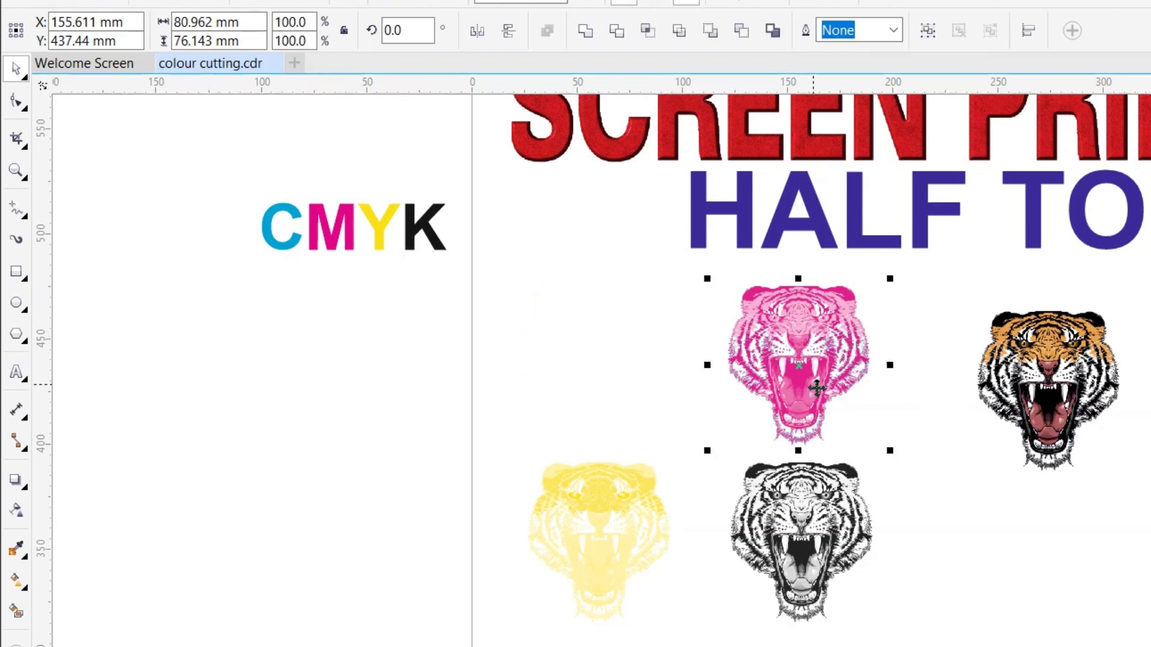
pyautogui.hotkey('ctrl', 'z')
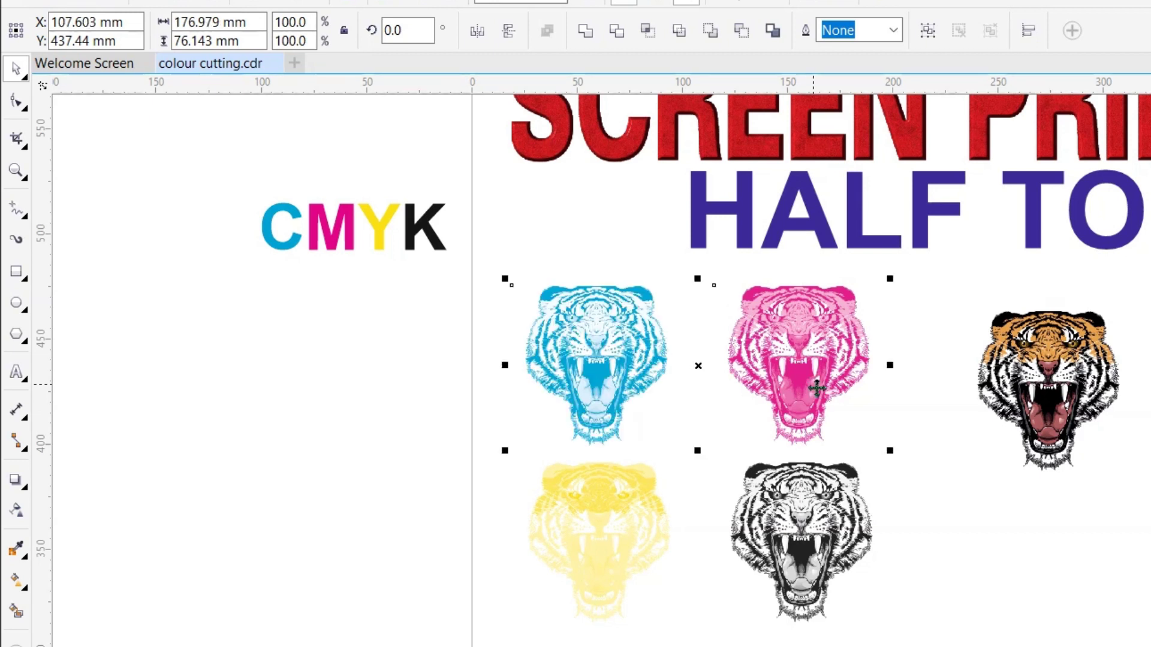
pyautogui.click(368, 333)
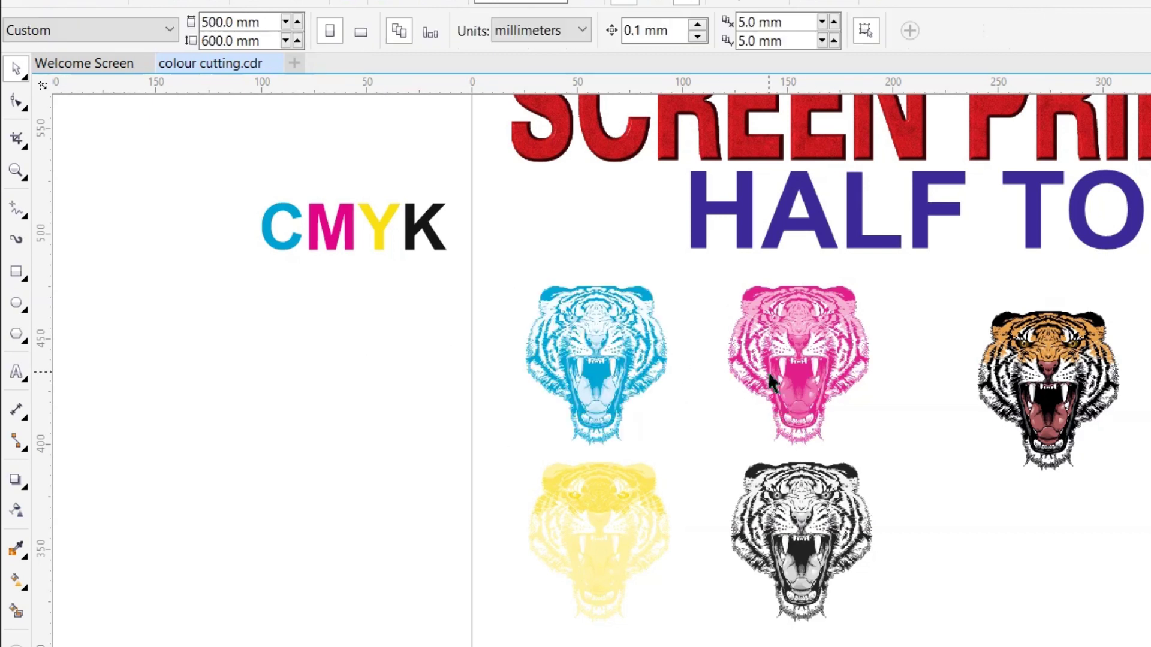
# Give the magenta tiger a transparency with the Multiply merge mode.
pyautogui.click(770, 380)
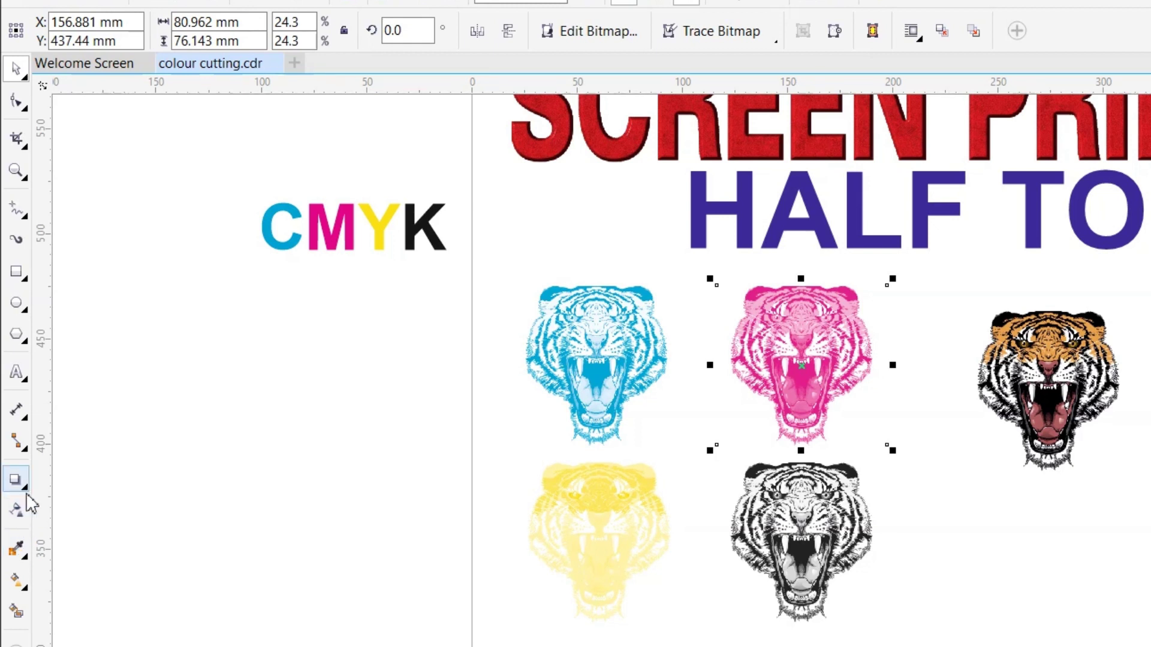
pyautogui.click(18, 511)
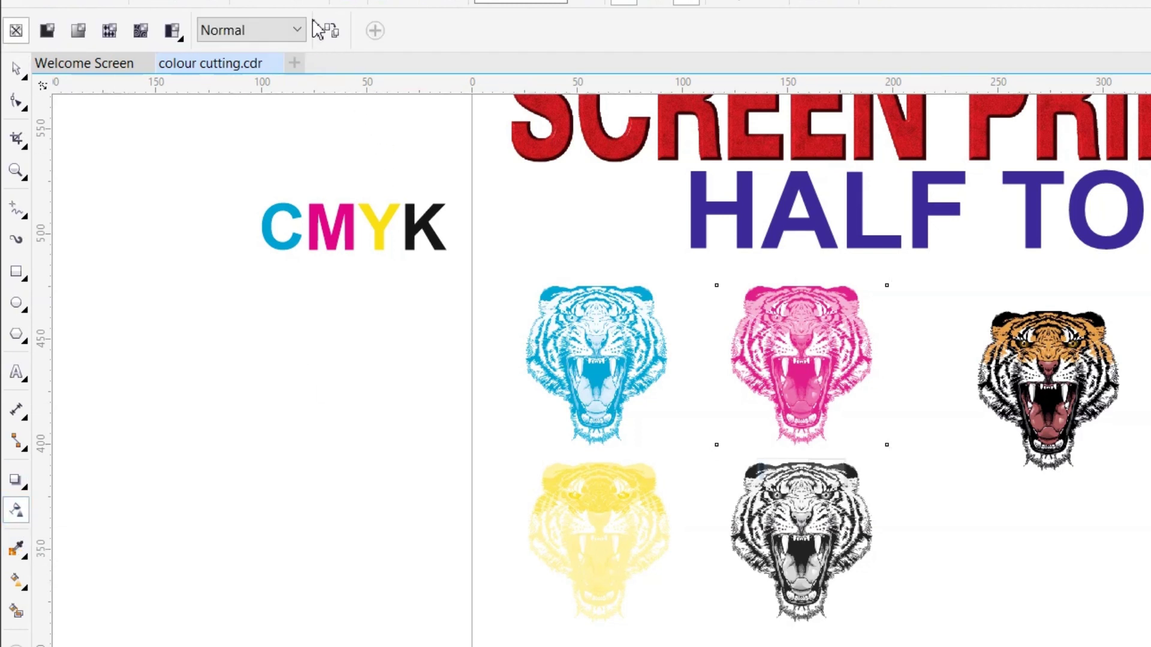
pyautogui.click(294, 31)
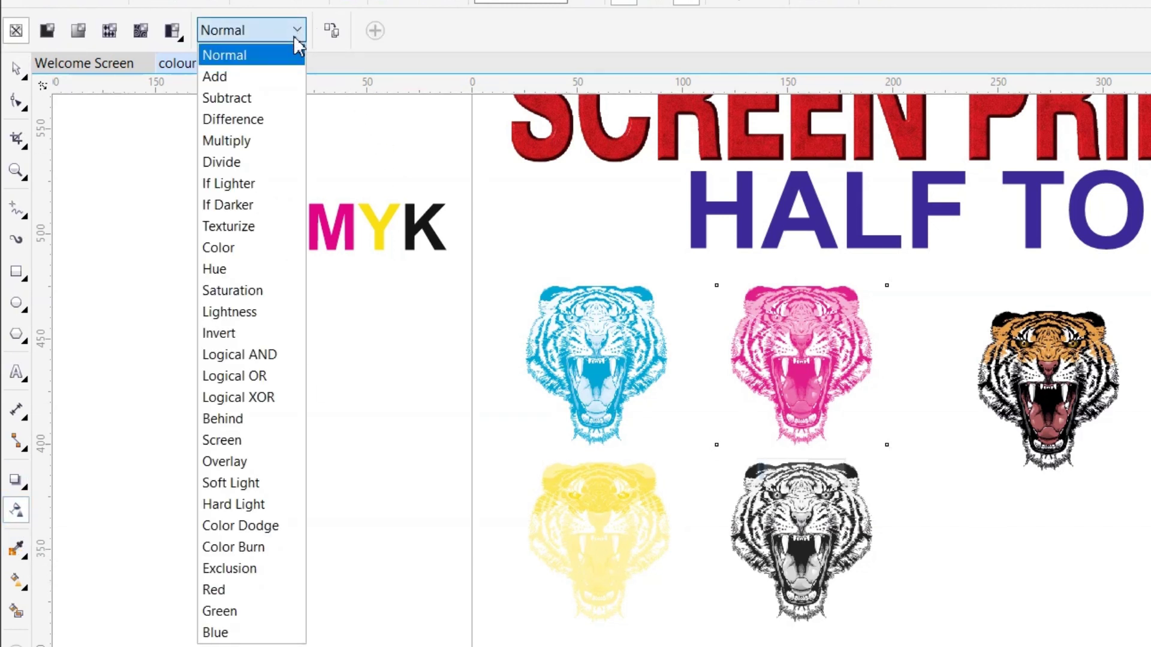
pyautogui.click(264, 141)
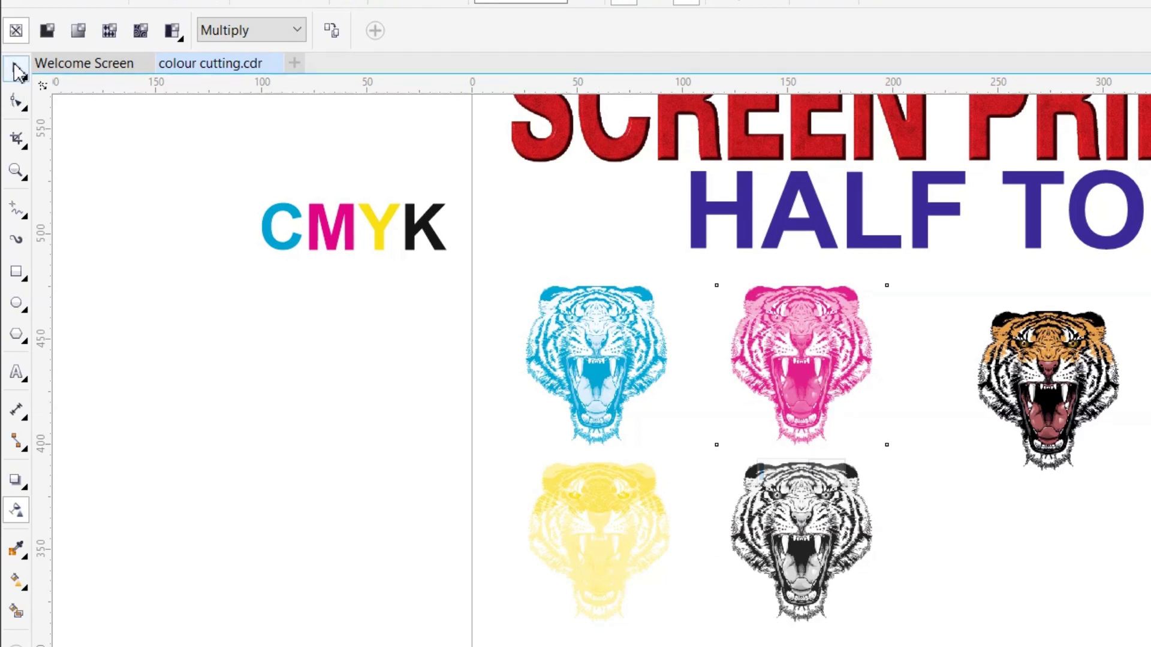
pyautogui.click(16, 71)
# Change the yellow tiger's transparency merge mode to Multiply.
pyautogui.click(621, 512)
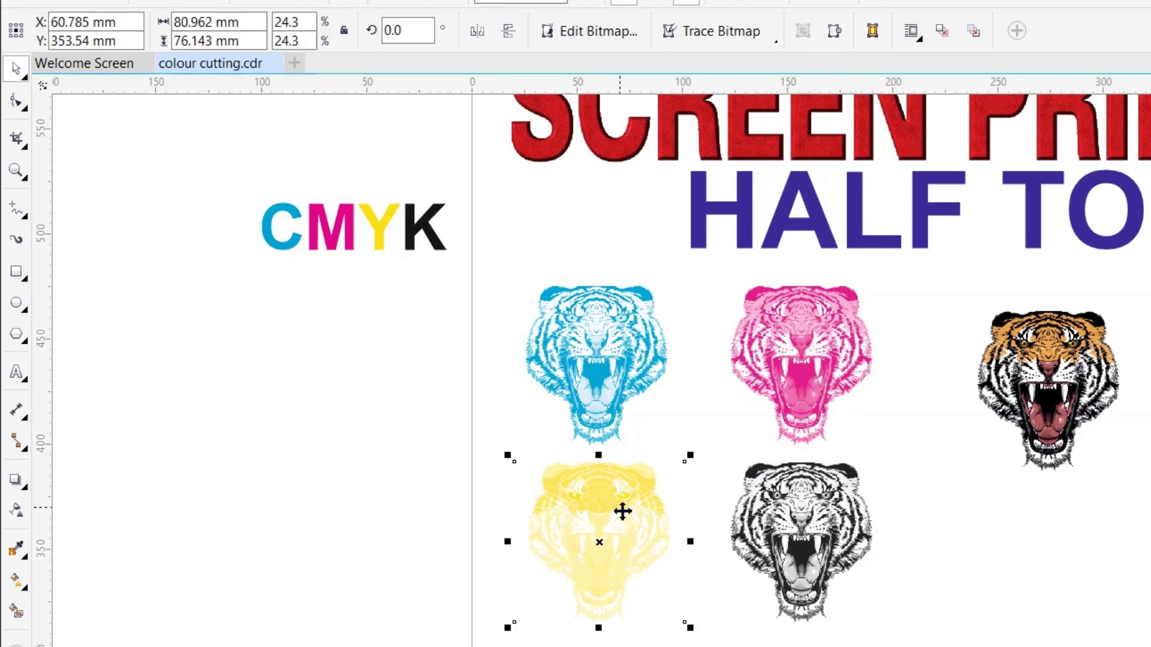
pyautogui.click(17, 513)
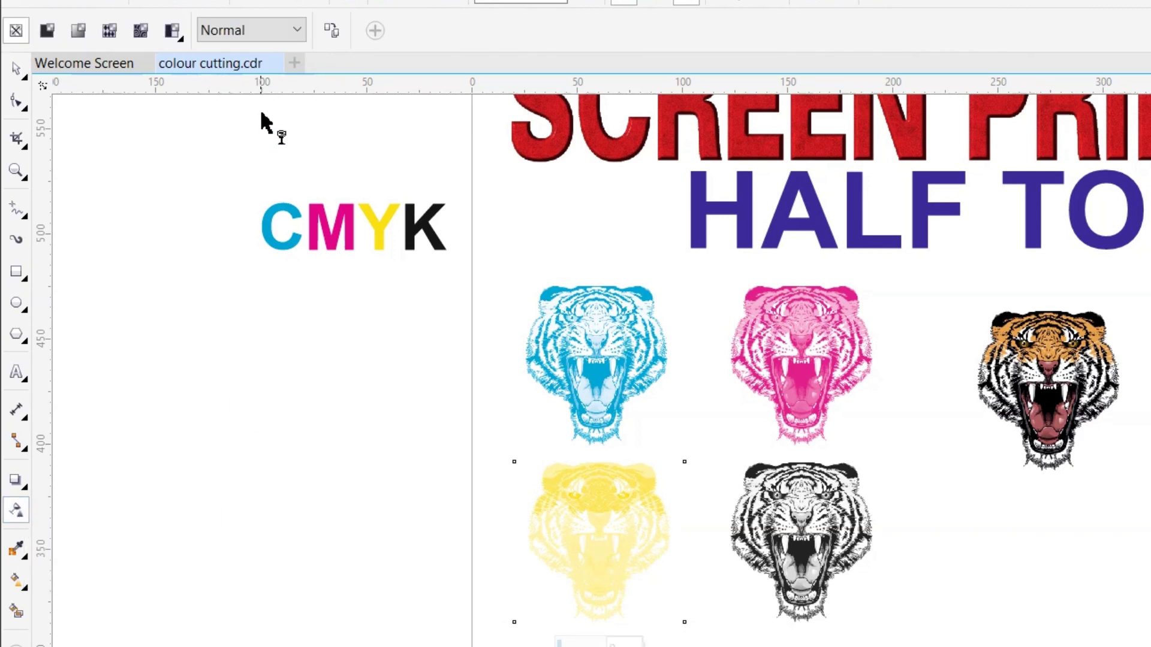
pyautogui.click(298, 30)
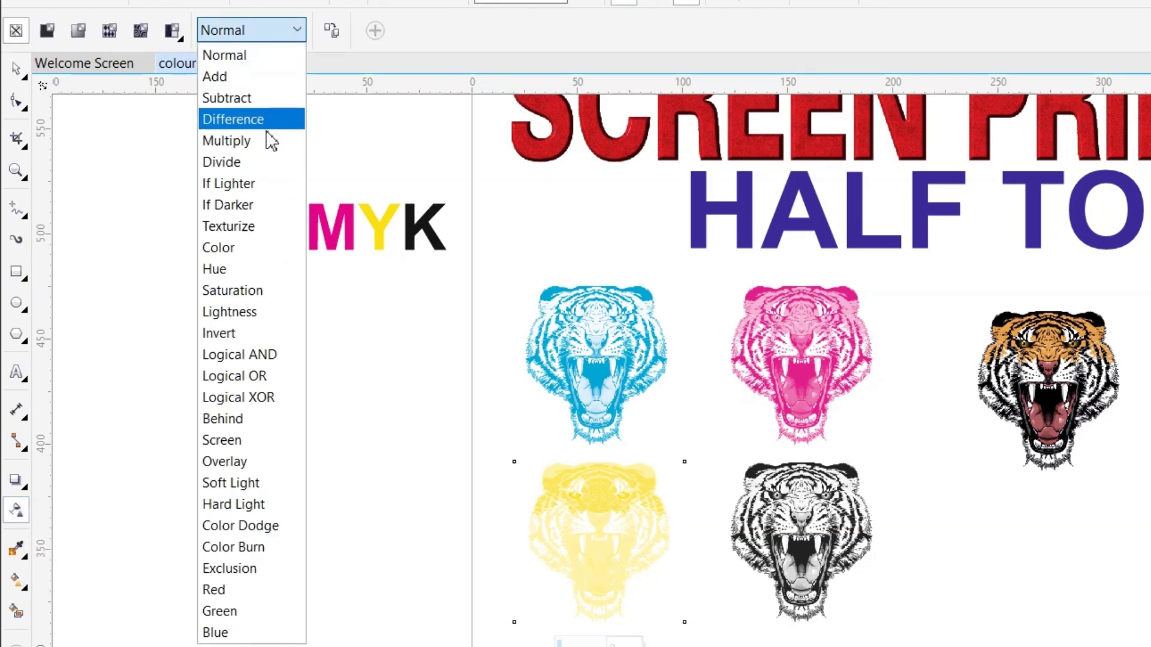
pyautogui.click(267, 140)
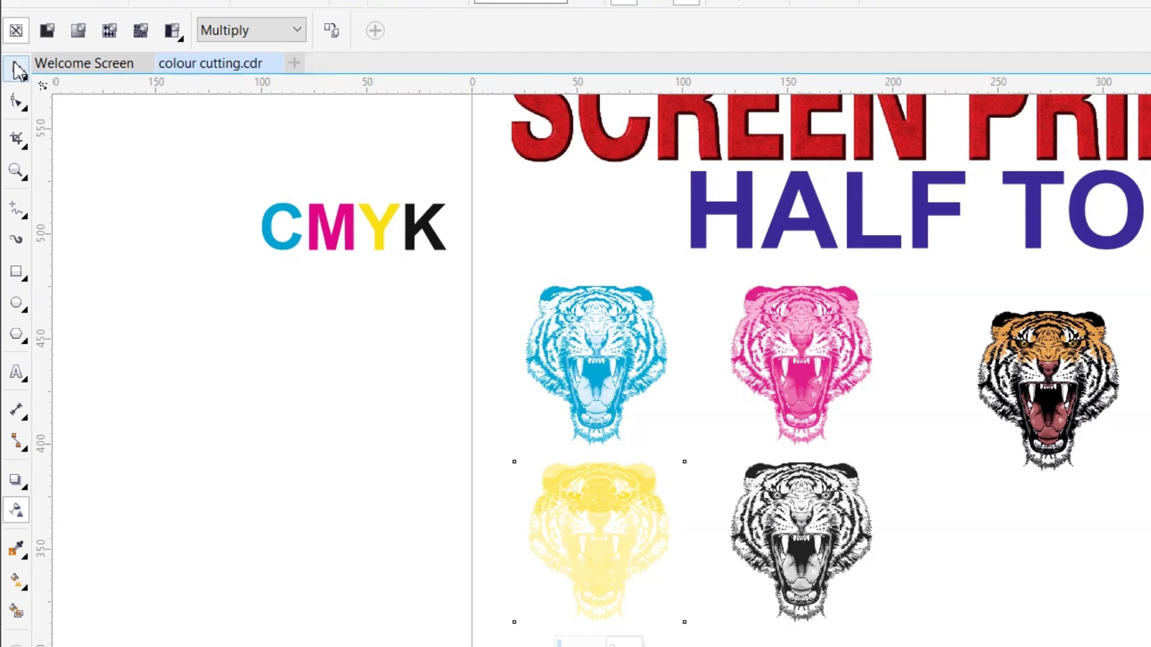
pyautogui.click(16, 70)
# Apply the Multiply merge mode to the black tiger's transparency.
pyautogui.click(808, 522)
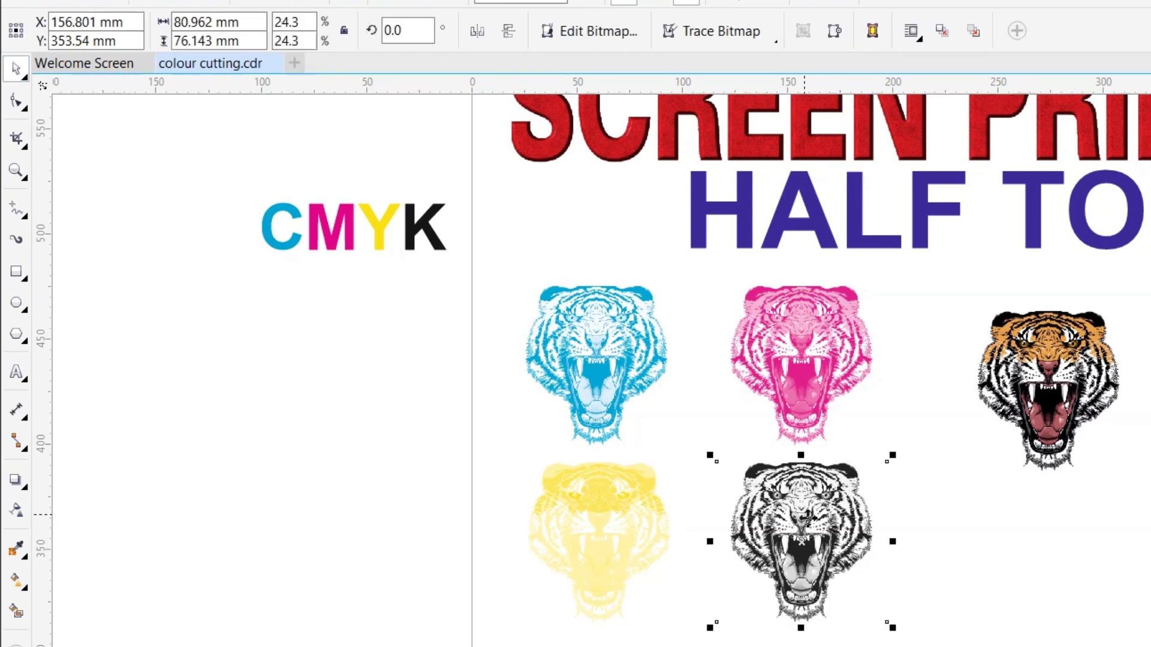
pyautogui.click(18, 511)
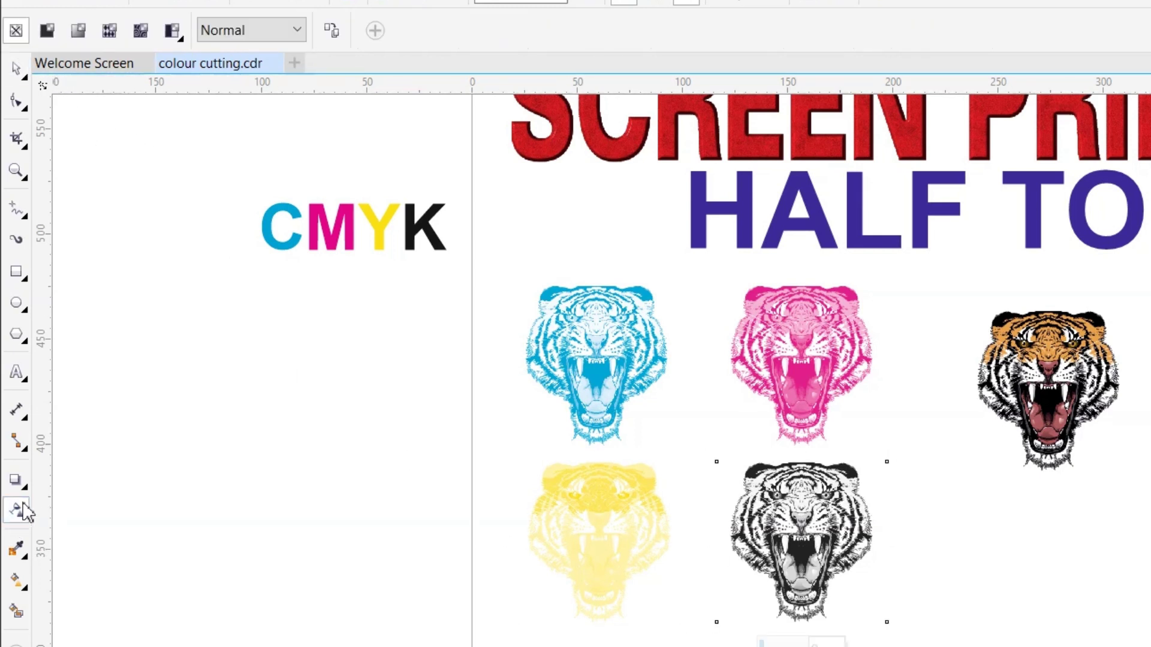
pyautogui.click(295, 31)
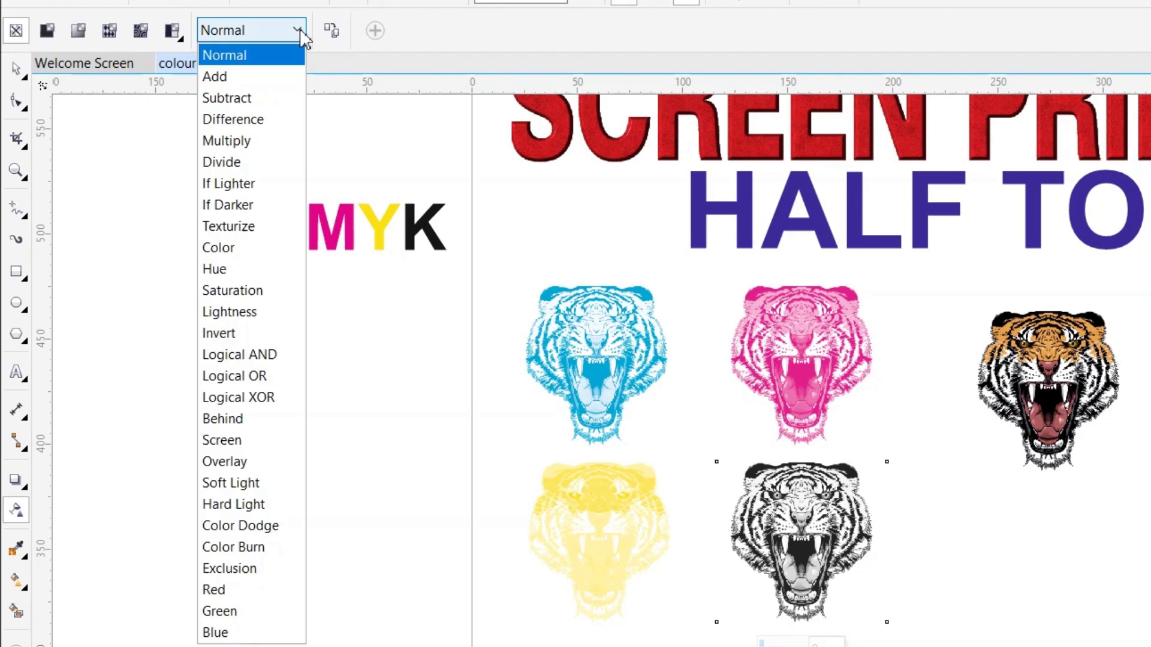
pyautogui.click(267, 149)
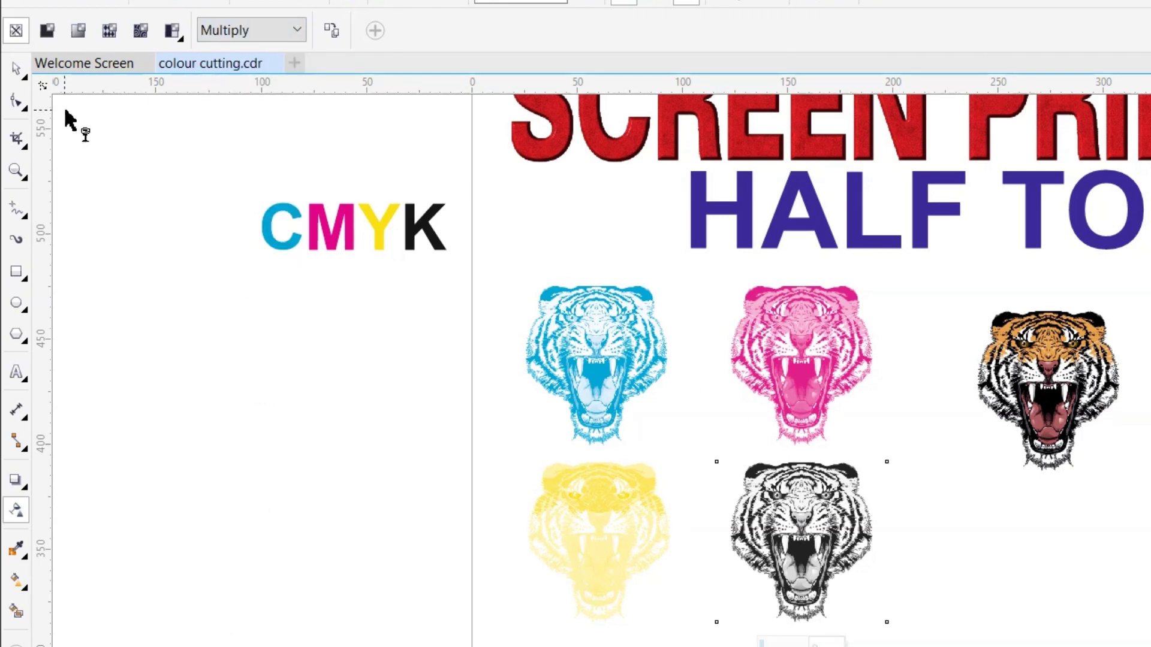
pyautogui.click(18, 69)
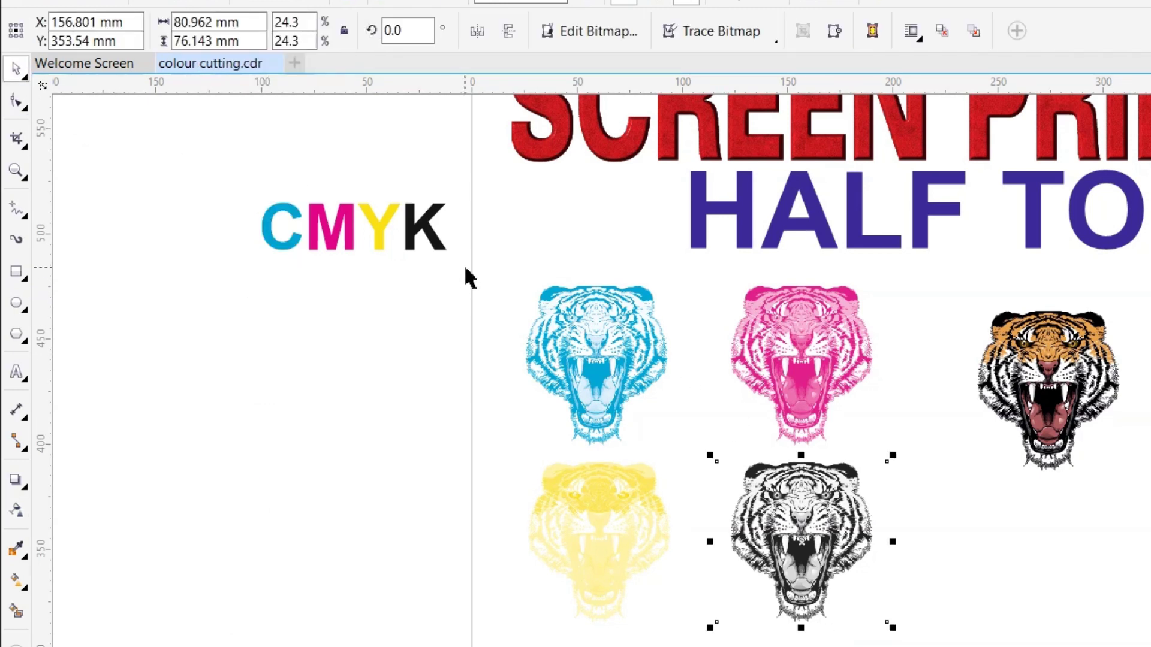
# Select all four separated tigers and align their centres horizontally and vertically so they overlap as one image.
pyautogui.moveTo(473, 260); pyautogui.dragTo(941, 626)
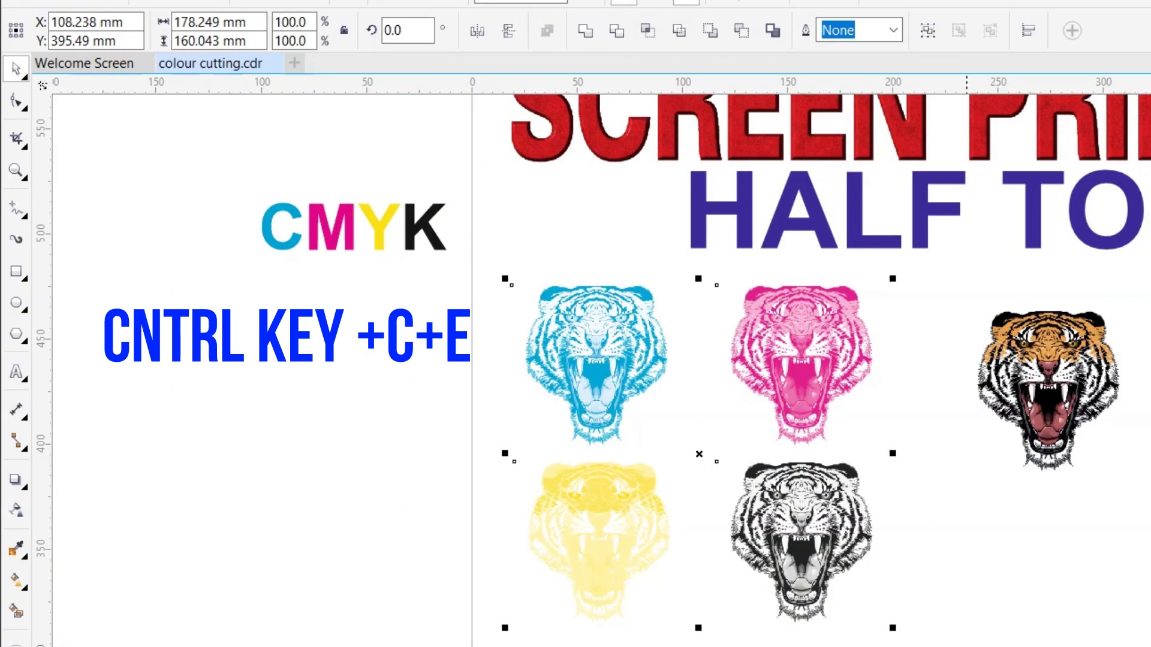
pyautogui.press('c')
pyautogui.press('e')
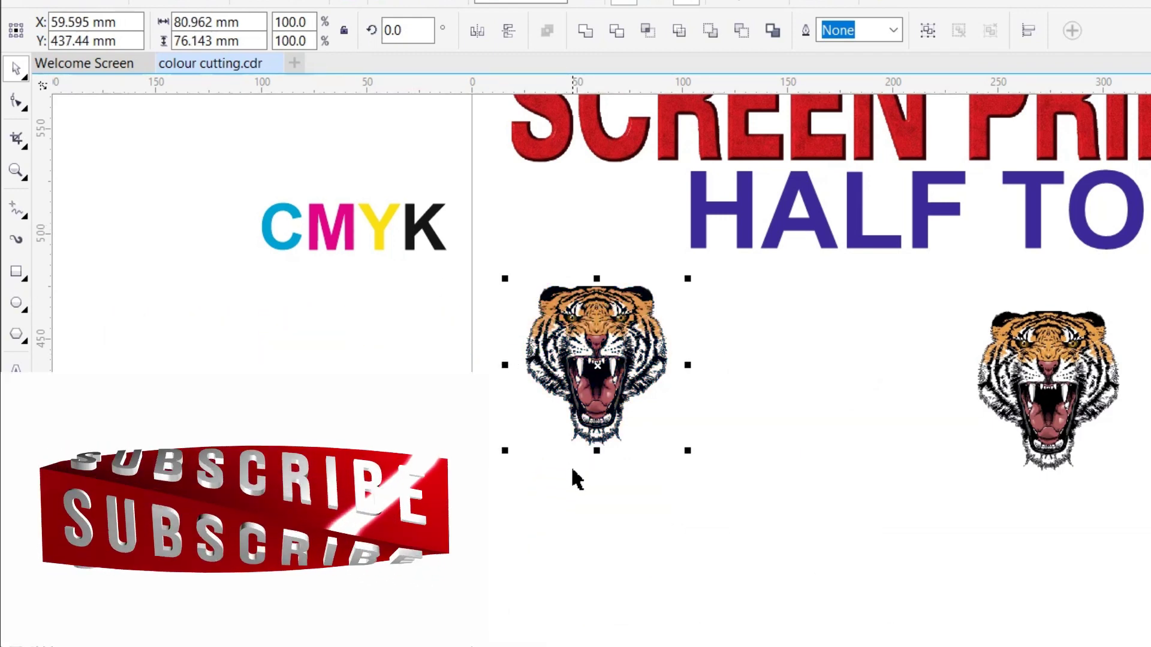
# Move the combined tiger beside the original colour tiger and compare the two up close.
pyautogui.moveTo(627, 358); pyautogui.dragTo(887, 382)
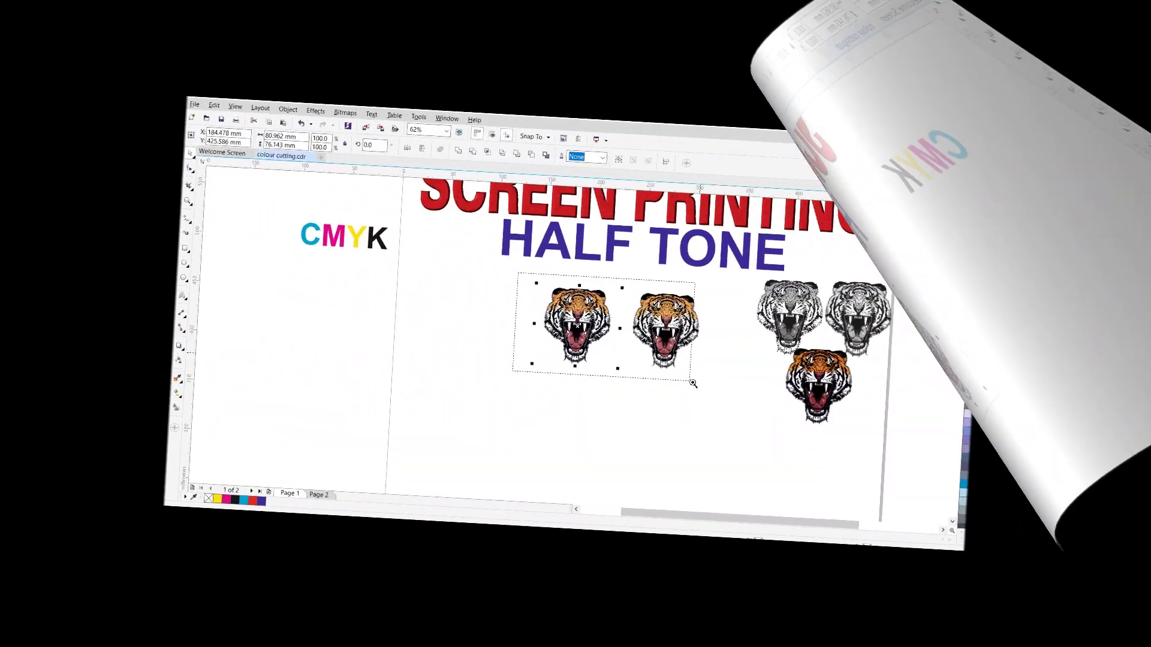
pyautogui.moveTo(692, 382); pyautogui.dragTo(692, 383)
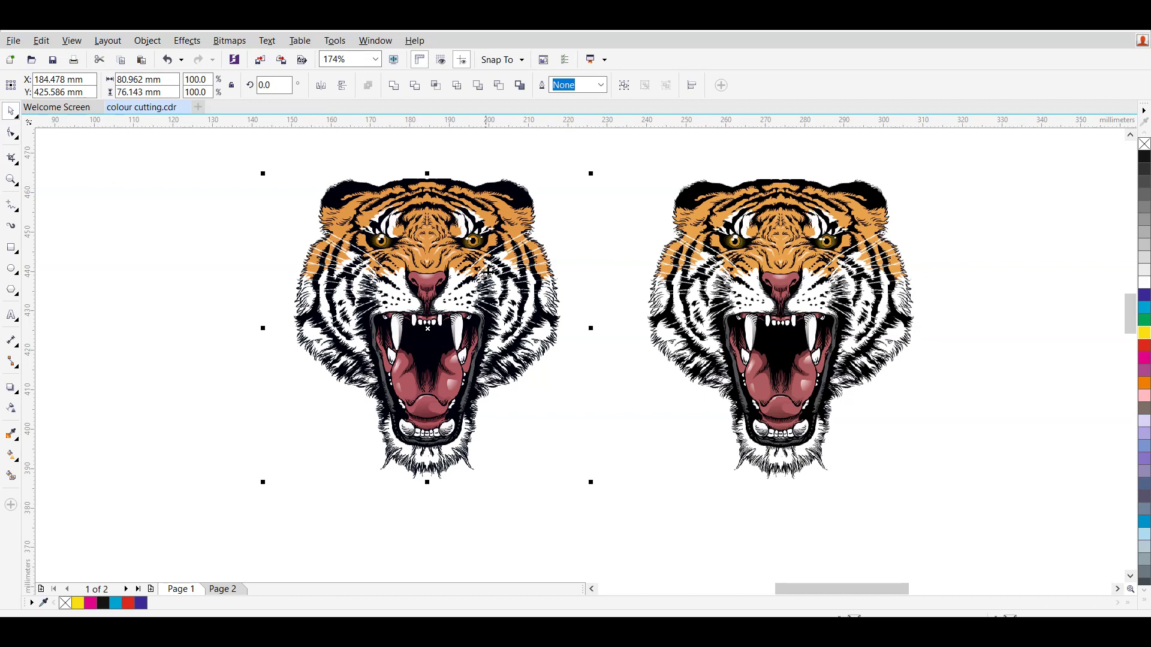
pyautogui.click(449, 163)
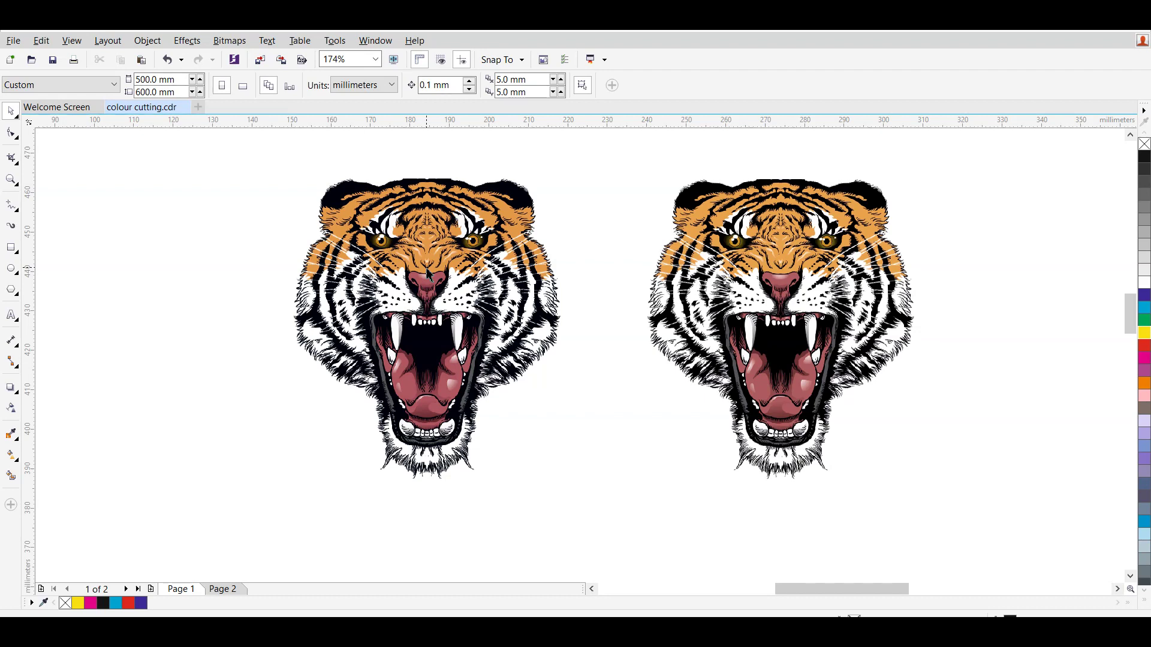
pyautogui.scroll(-4, 428, 274)
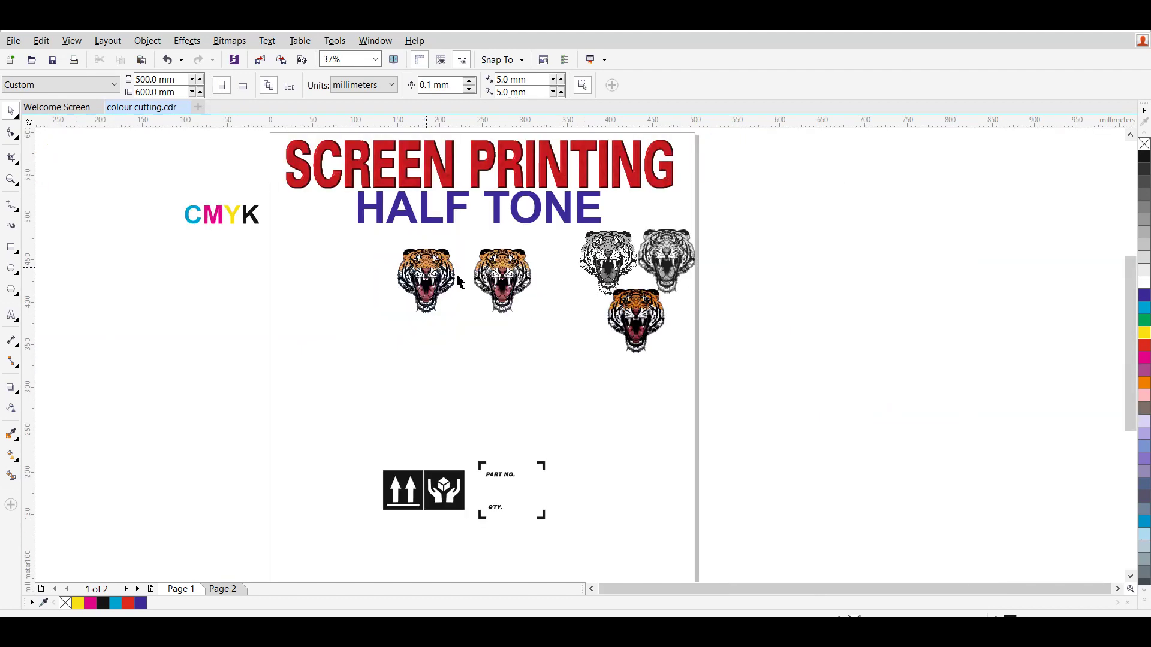
# Undo the move and the alignment of the combined tiger, and deselect the four separations.
pyautogui.hotkey('ctrl', 'z')
pyautogui.hotkey('ctrl', 'z')
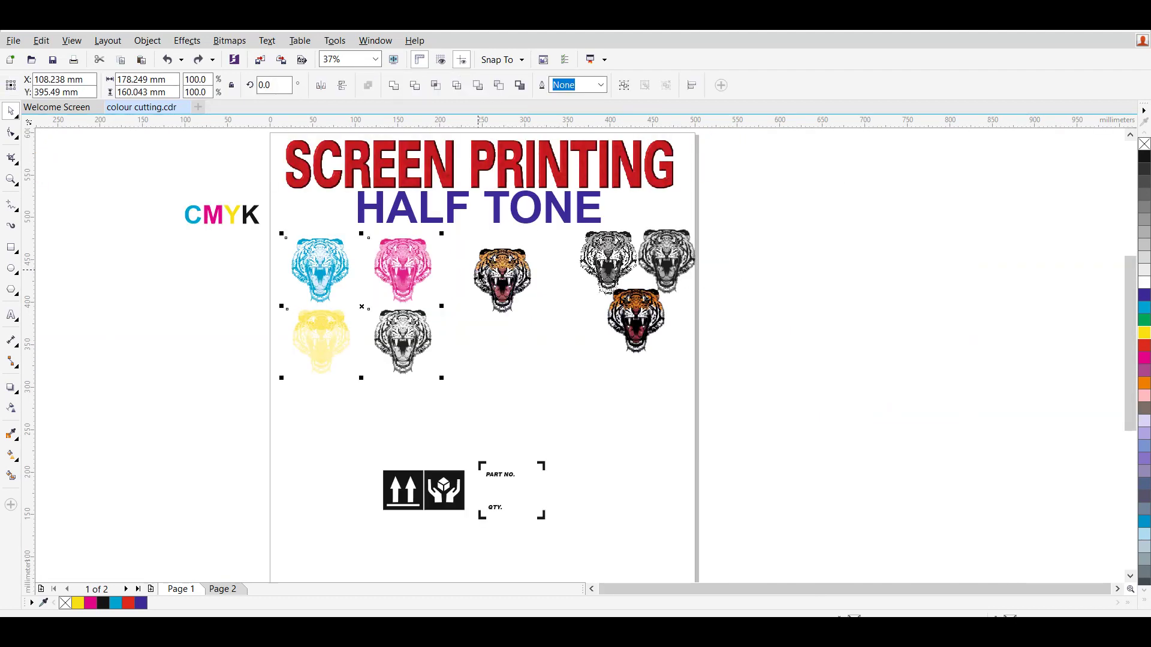
pyautogui.click(220, 279)
pyautogui.click(11, 179)
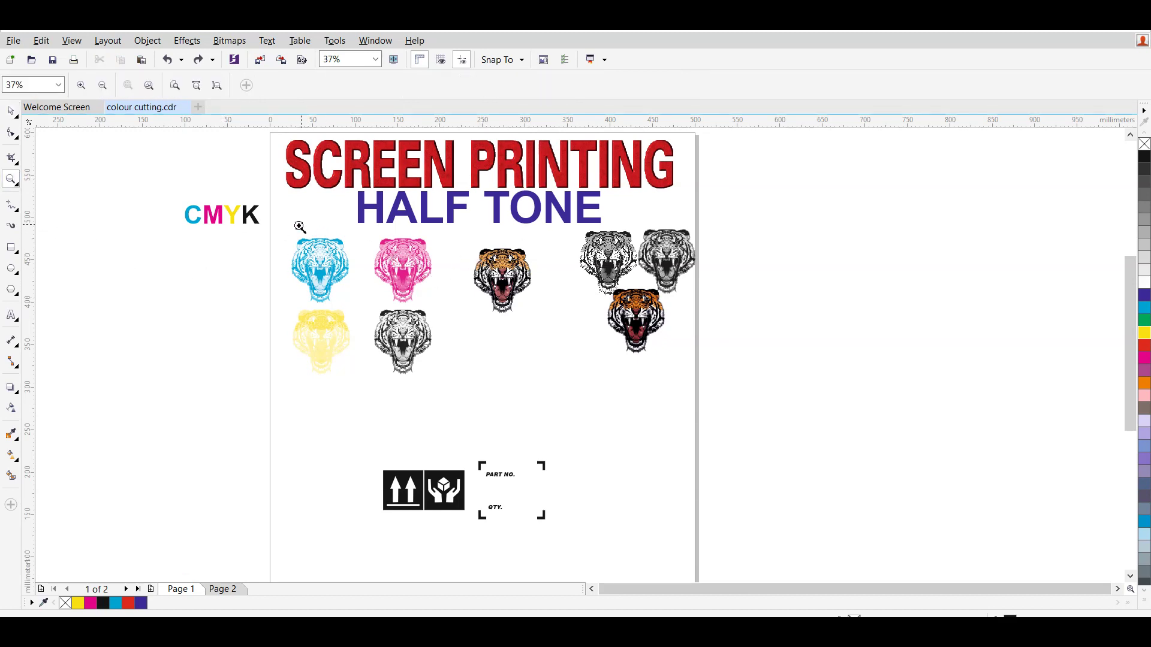
pyautogui.moveTo(344, 290); pyautogui.dragTo(492, 396)
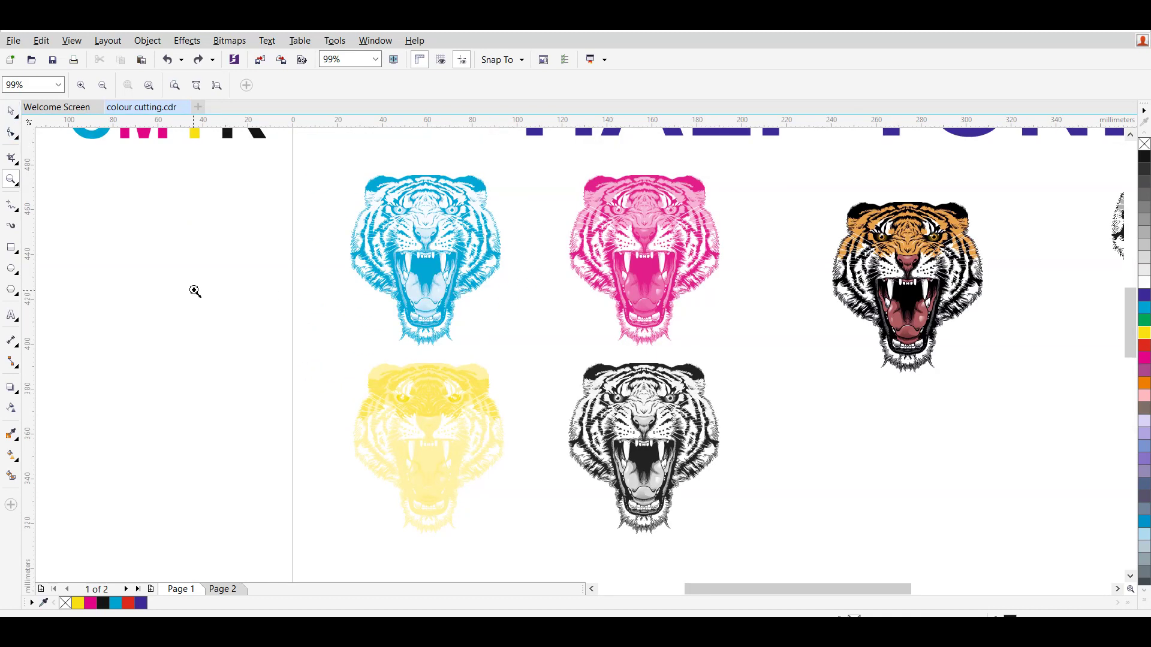
pyautogui.click(186, 274)
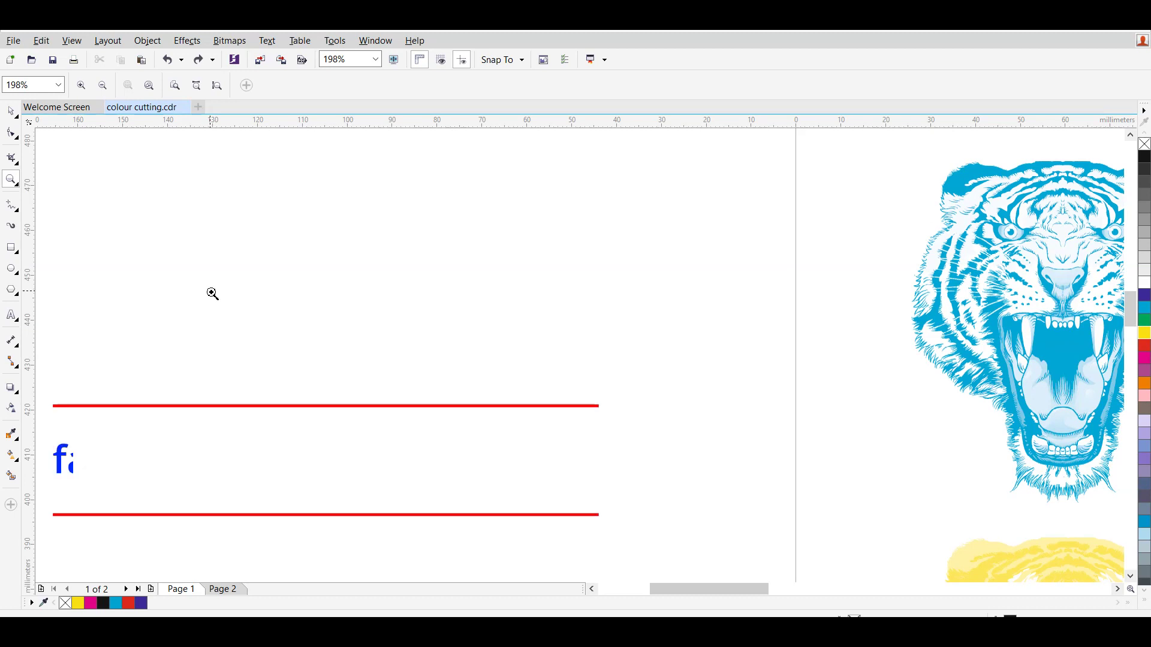
pyautogui.rightClick(214, 293)
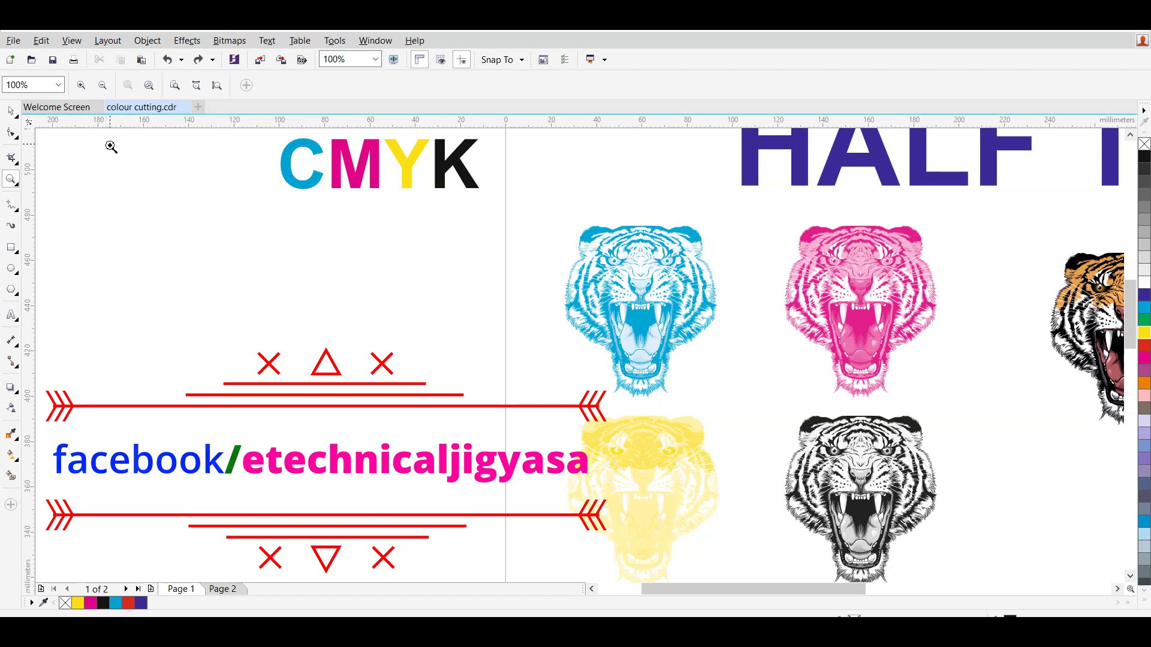
pyautogui.click(1130, 576)
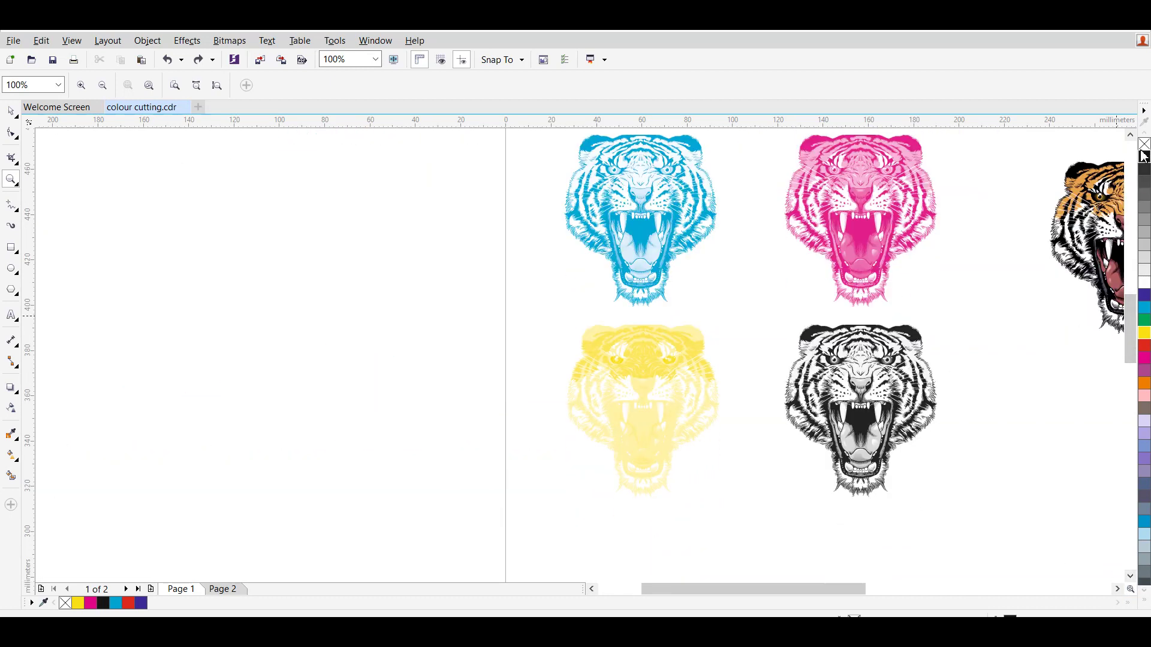
pyautogui.click(1130, 134)
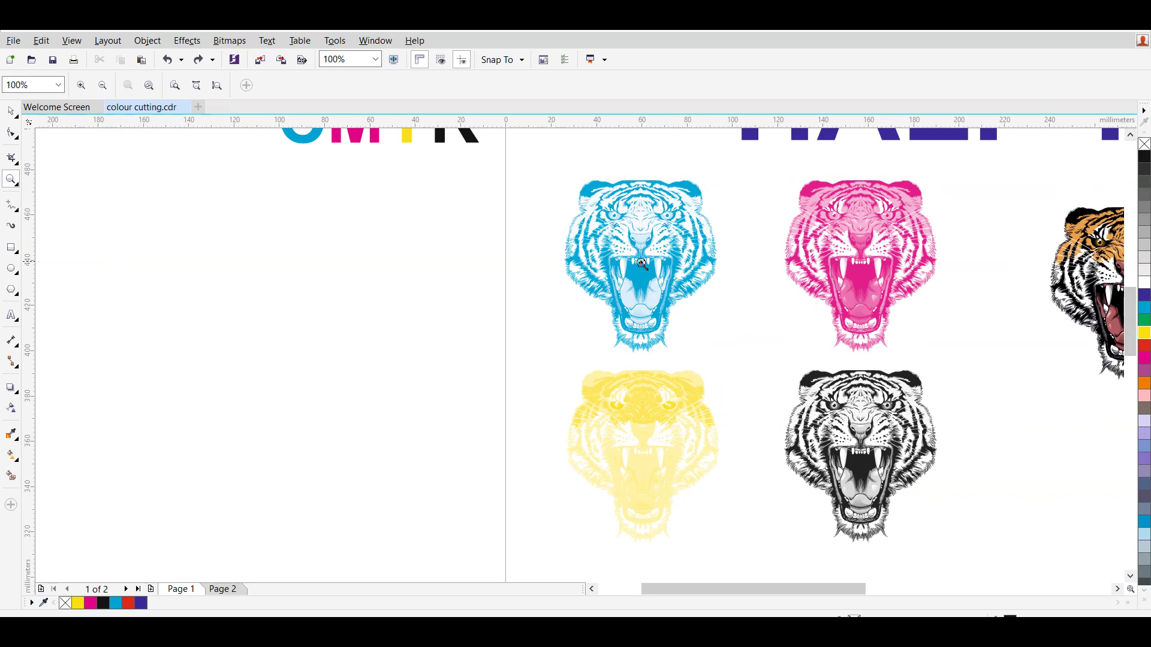
# Try overlaying the black tiger on the magenta tiger by aligning them, and undo the alignment.
pyautogui.click(11, 111)
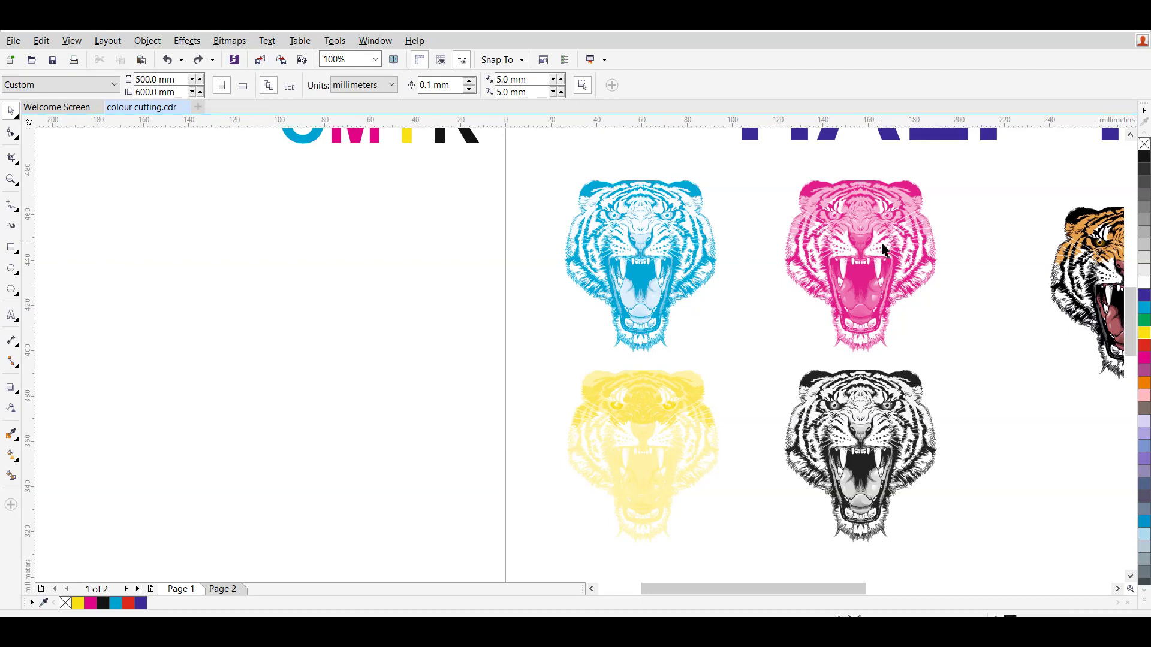
pyautogui.click(886, 421)
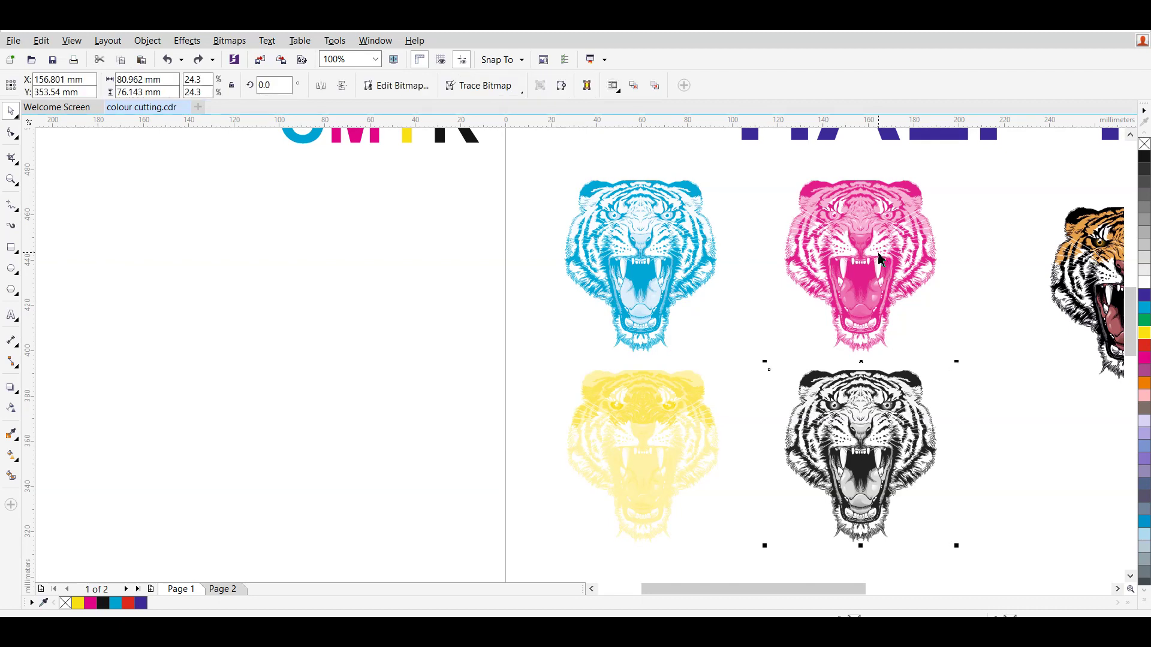
pyautogui.keyDown('shift'); pyautogui.click(880, 256); pyautogui.keyUp('shift')
pyautogui.press('e')
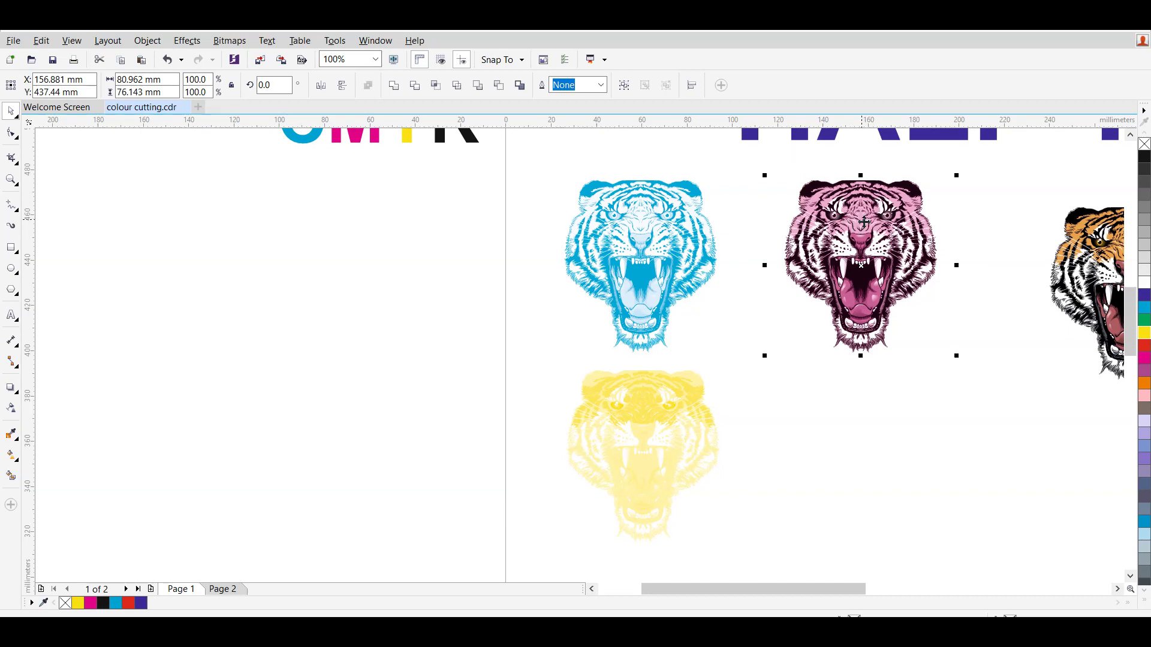
pyautogui.press('z')
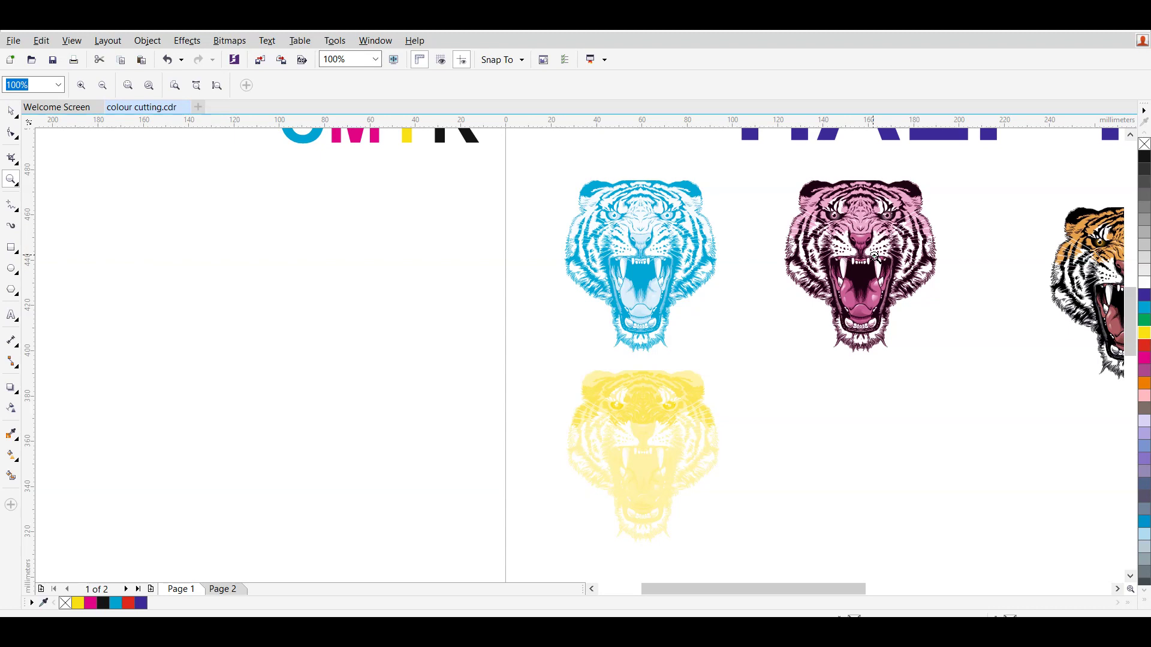
pyautogui.hotkey('ctrl', 'z')
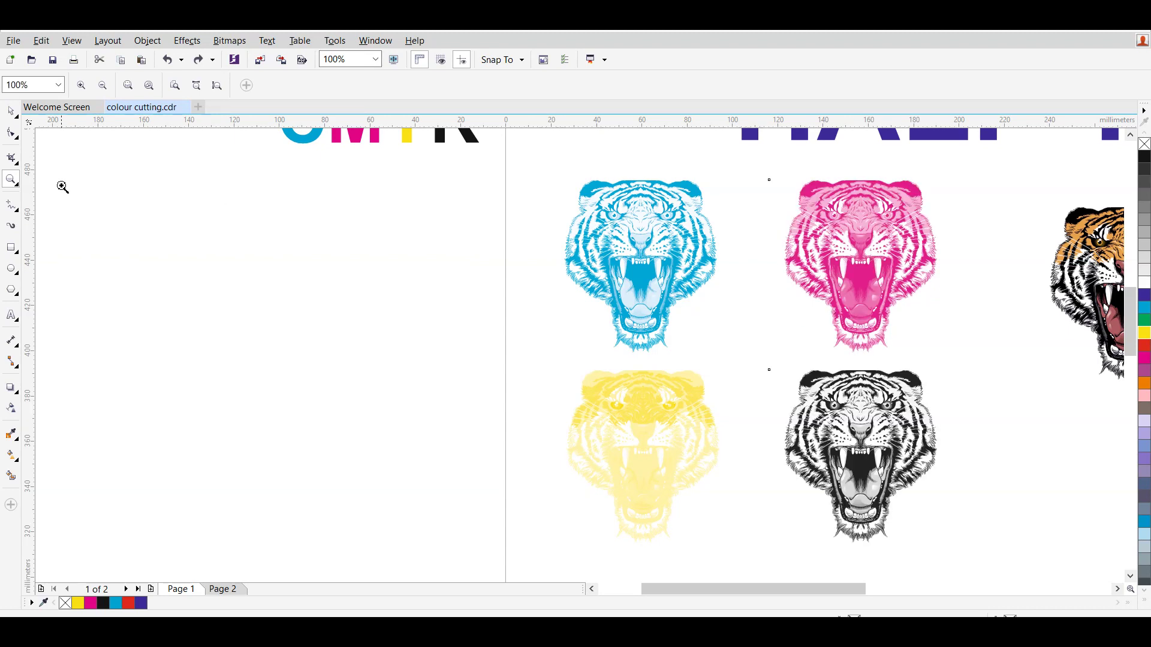
# Convert the magenta tiger bitmap to Grayscale (8-bit) mode.
pyautogui.click(10, 112)
pyautogui.click(876, 243)
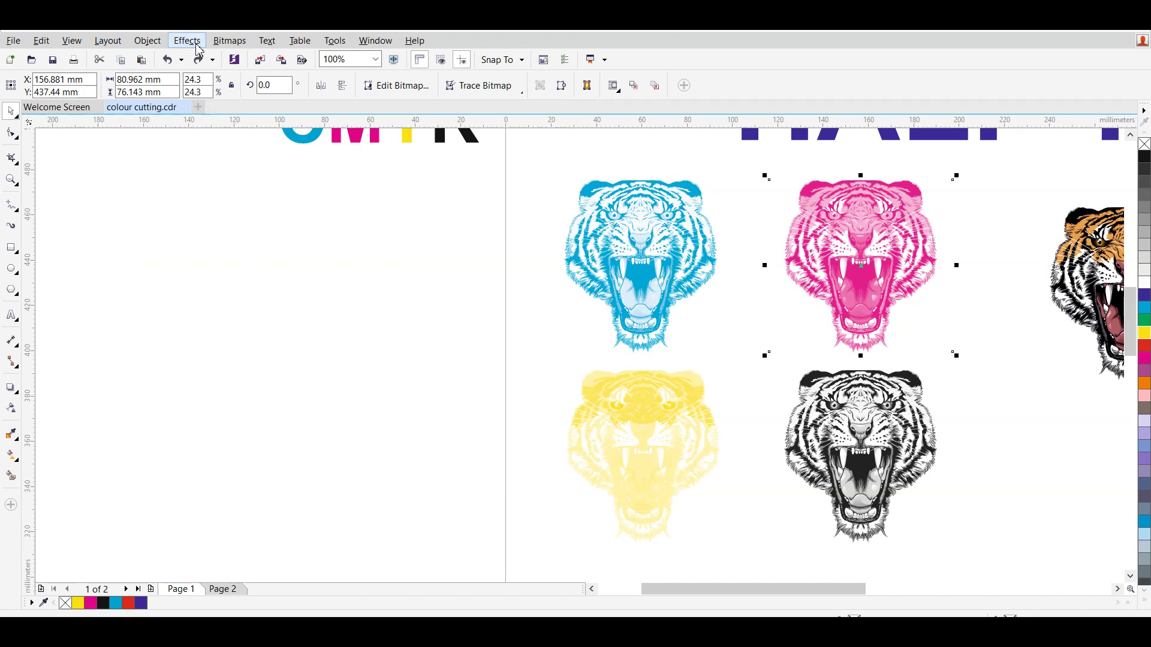
pyautogui.click(230, 40)
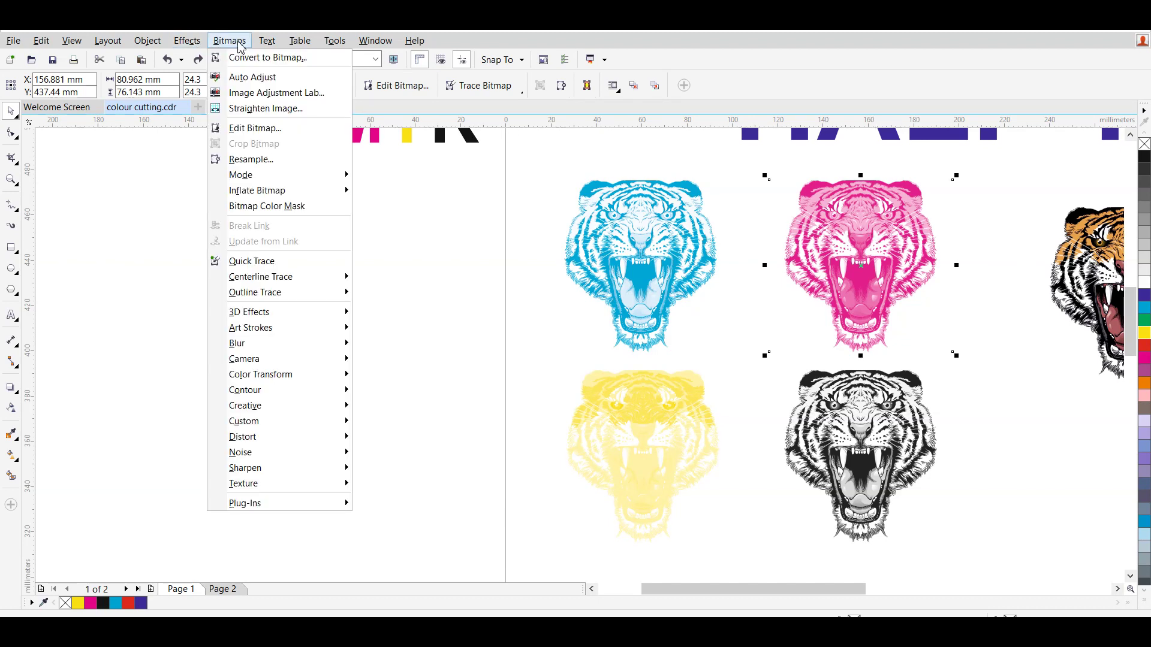
pyautogui.moveTo(259, 183)
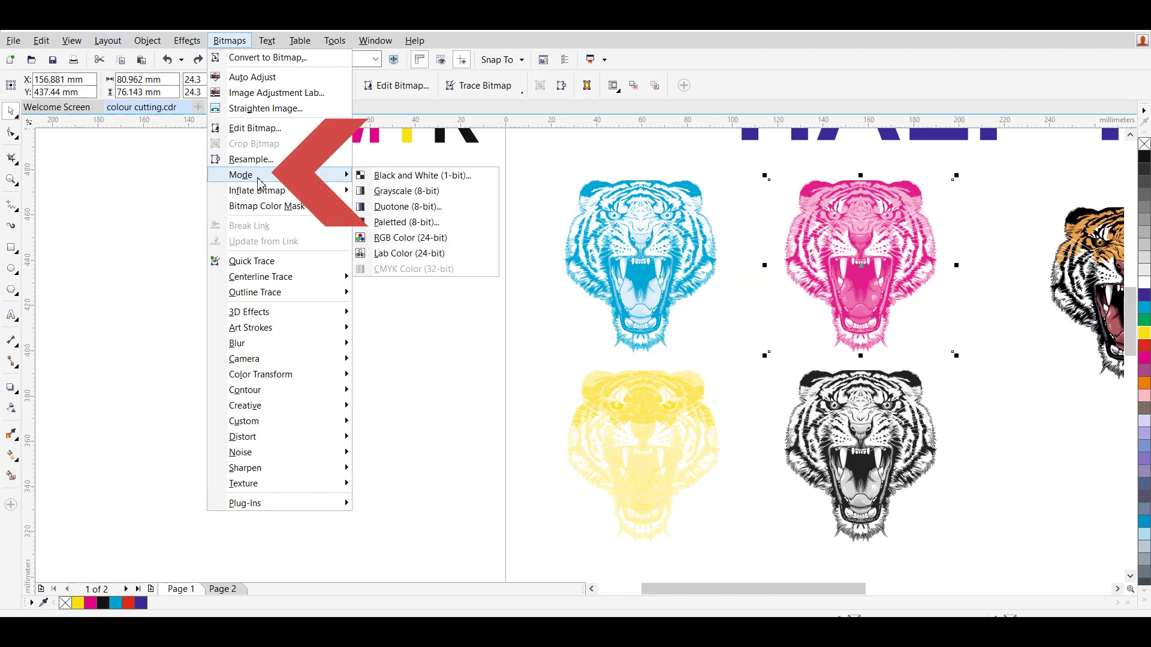
pyautogui.click(407, 192)
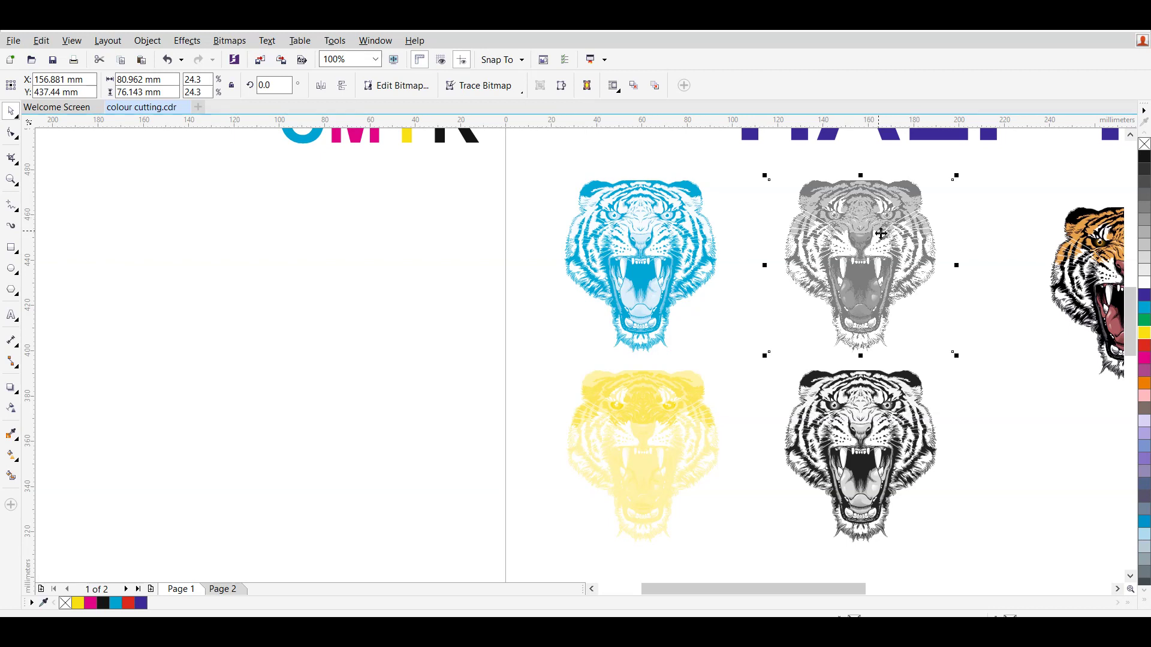
# Try aligning the black tiger onto the greyscale tiger, and undo the alignment.
pyautogui.click(891, 429)
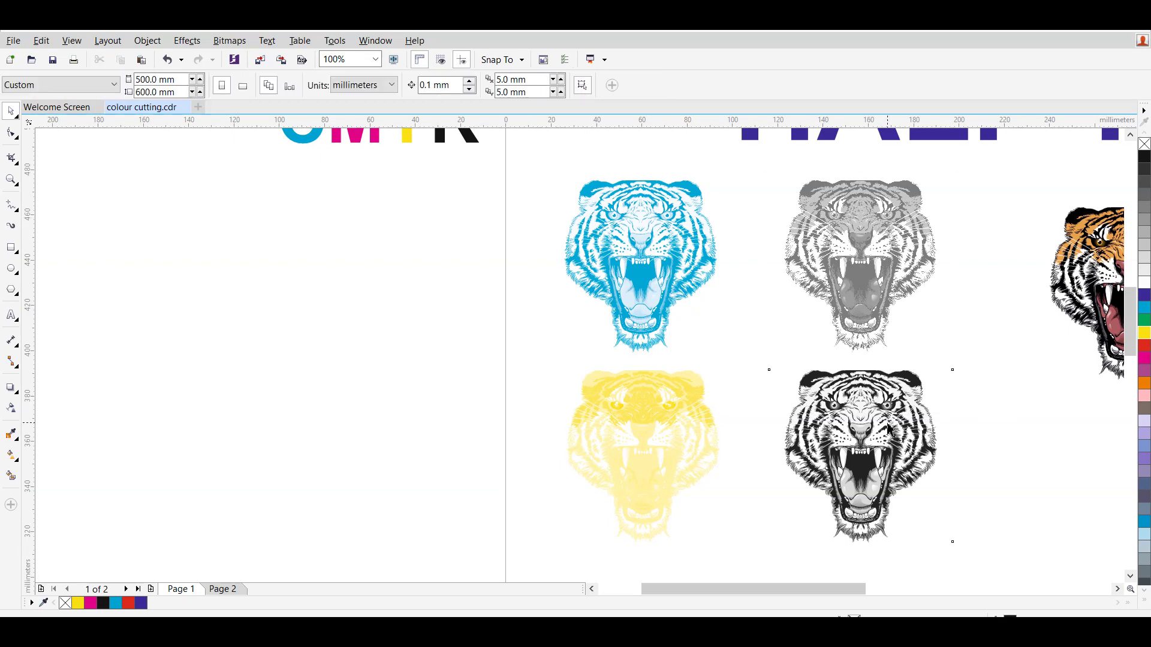
pyautogui.keyDown('shift'); pyautogui.click(863, 285); pyautogui.keyUp('shift')
pyautogui.press('t')
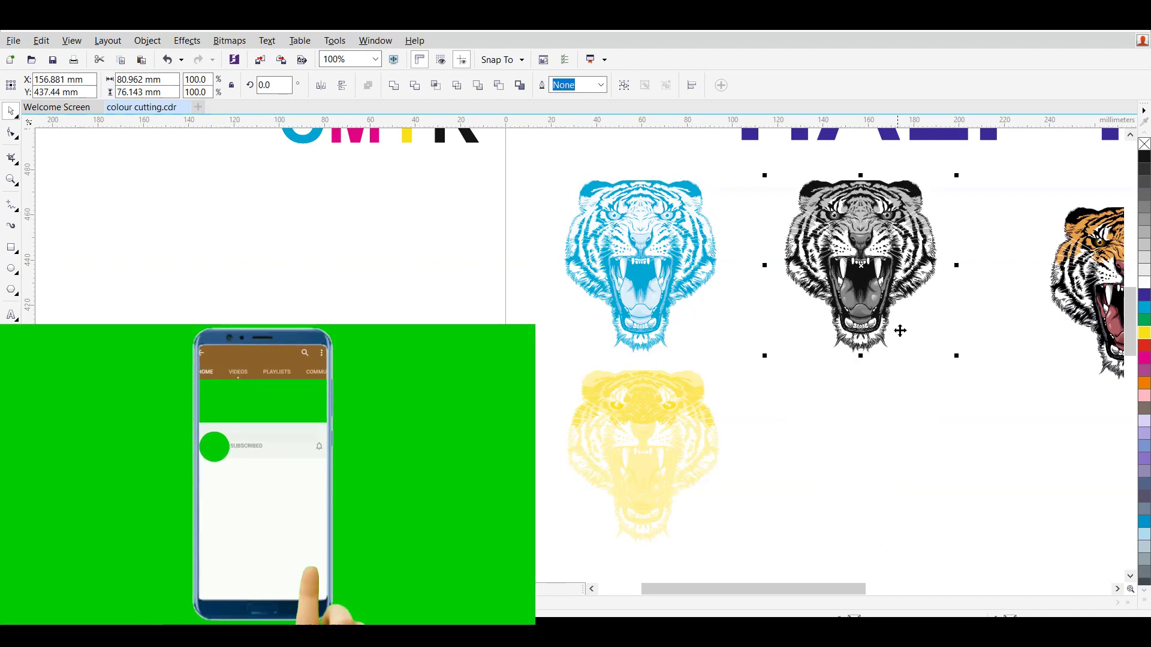
pyautogui.hotkey('ctrl', 'z')
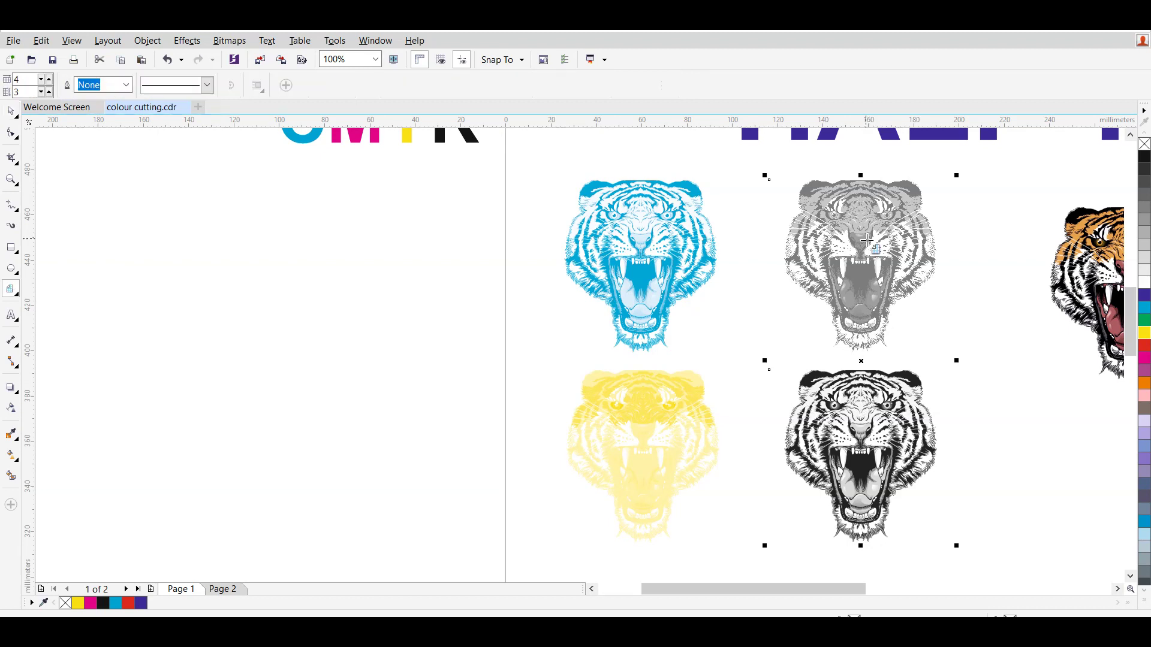
# Overlay the black tiger on the greyscale tiger again and inspect the blended image up close.
pyautogui.press('d')
pyautogui.moveTo(867, 240); pyautogui.dragTo(869, 241)
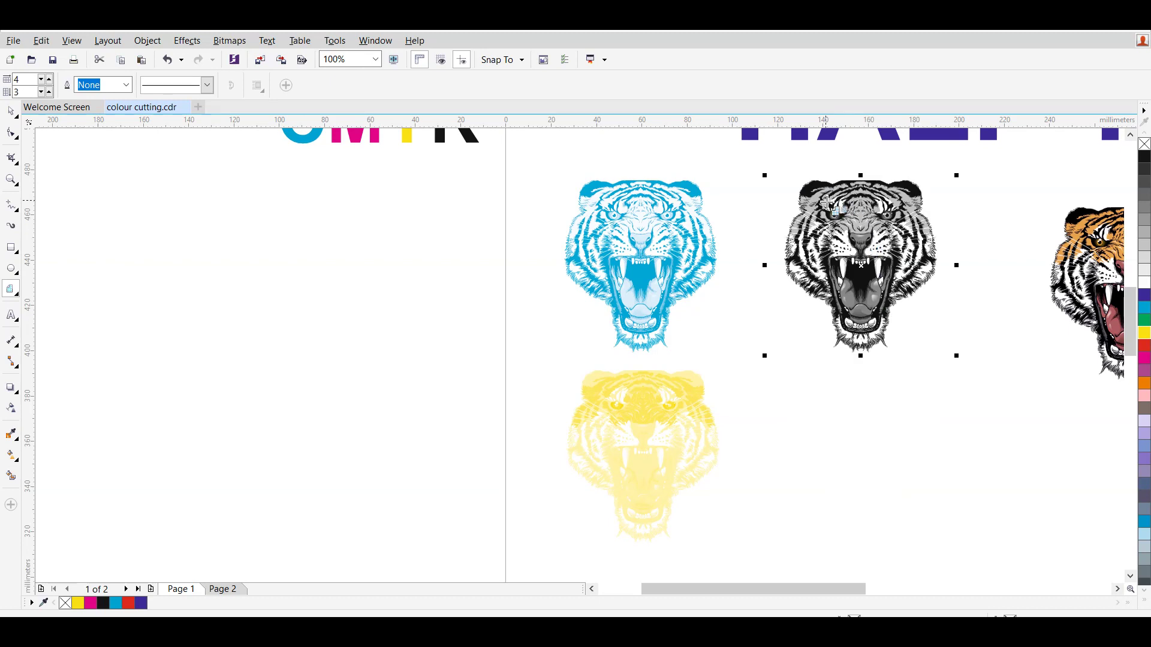
pyautogui.click(11, 180)
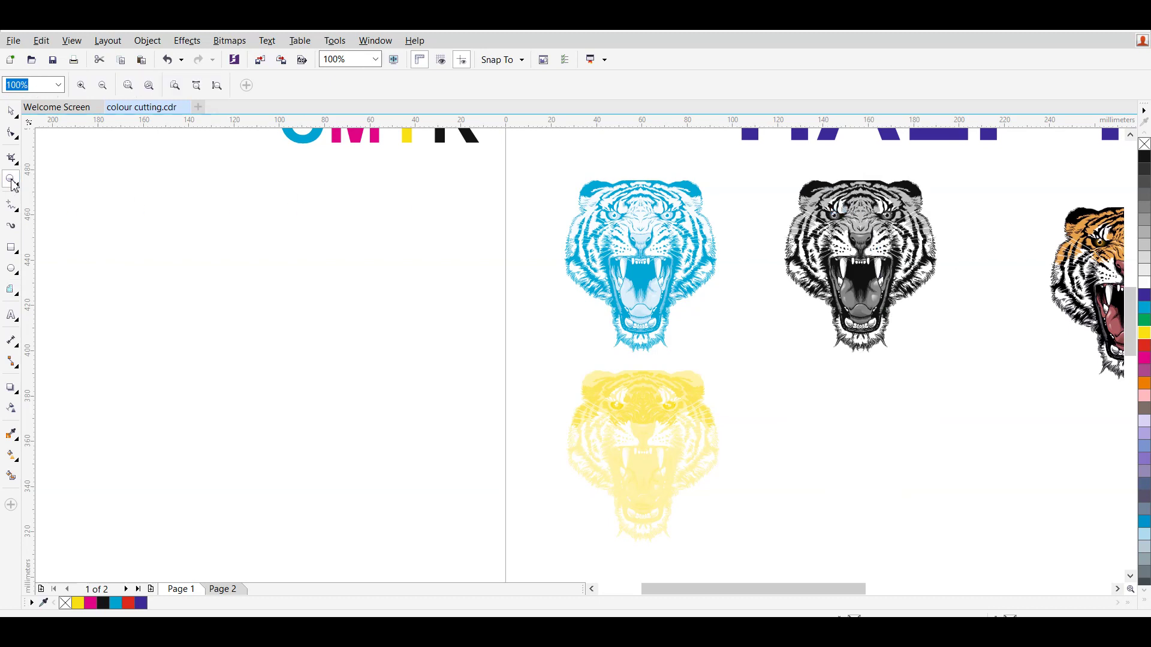
pyautogui.moveTo(784, 168); pyautogui.dragTo(988, 386)
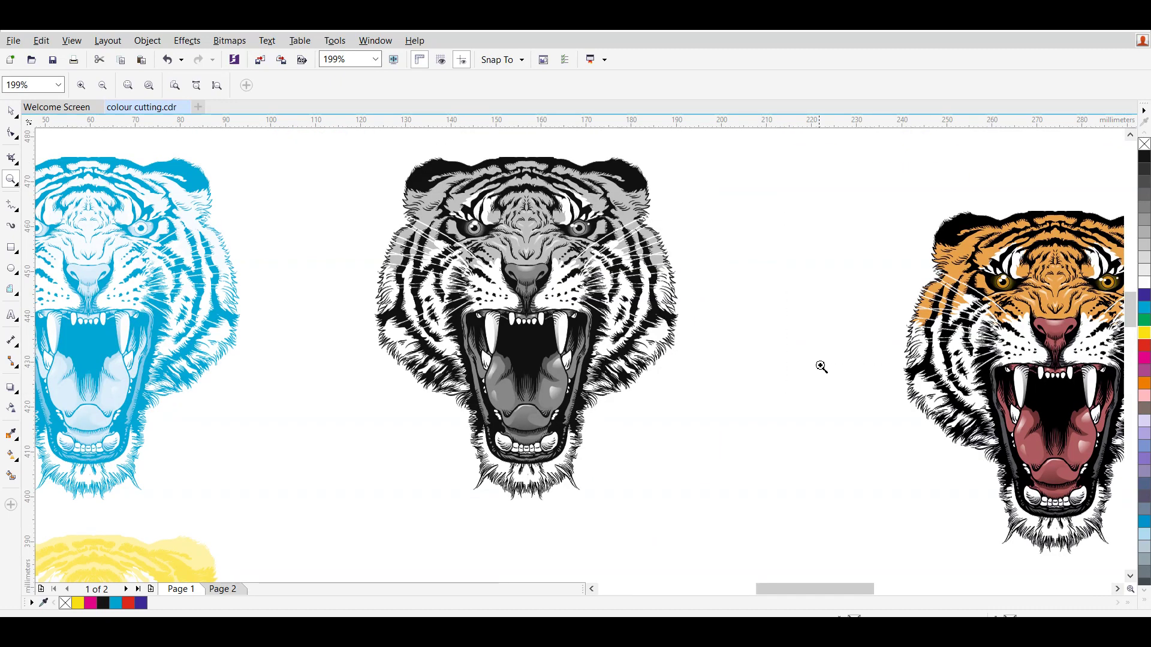
pyautogui.moveTo(358, 139); pyautogui.dragTo(822, 518)
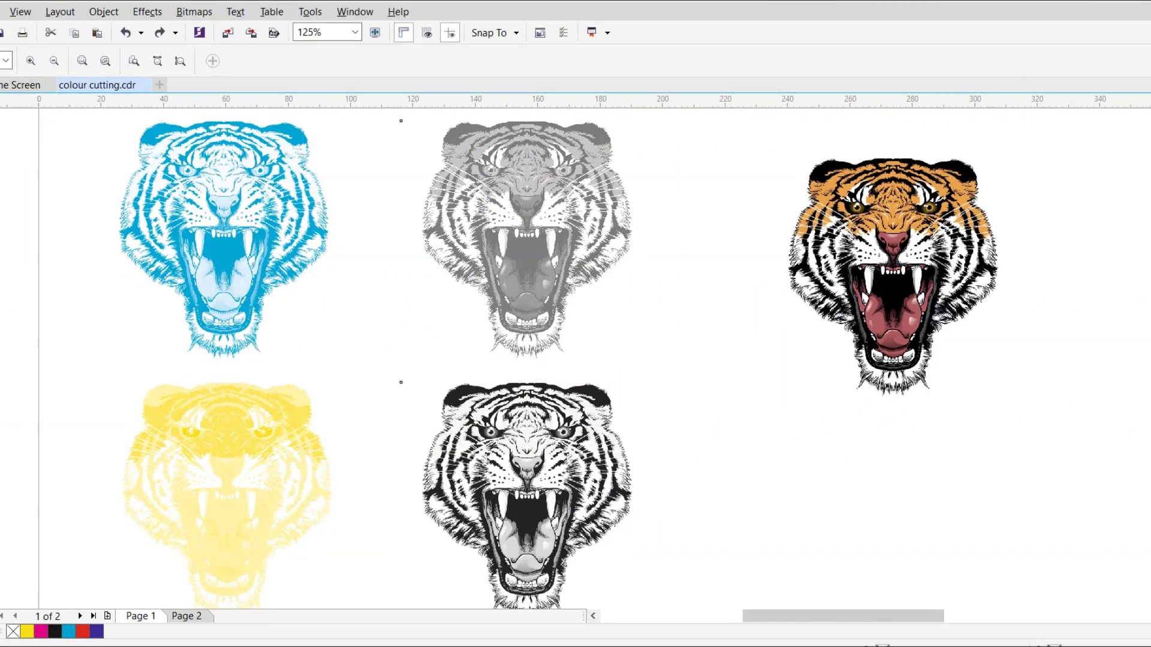
# Select the black tiger bitmap and open the Halftone colour transform for it.
pyautogui.press('space')
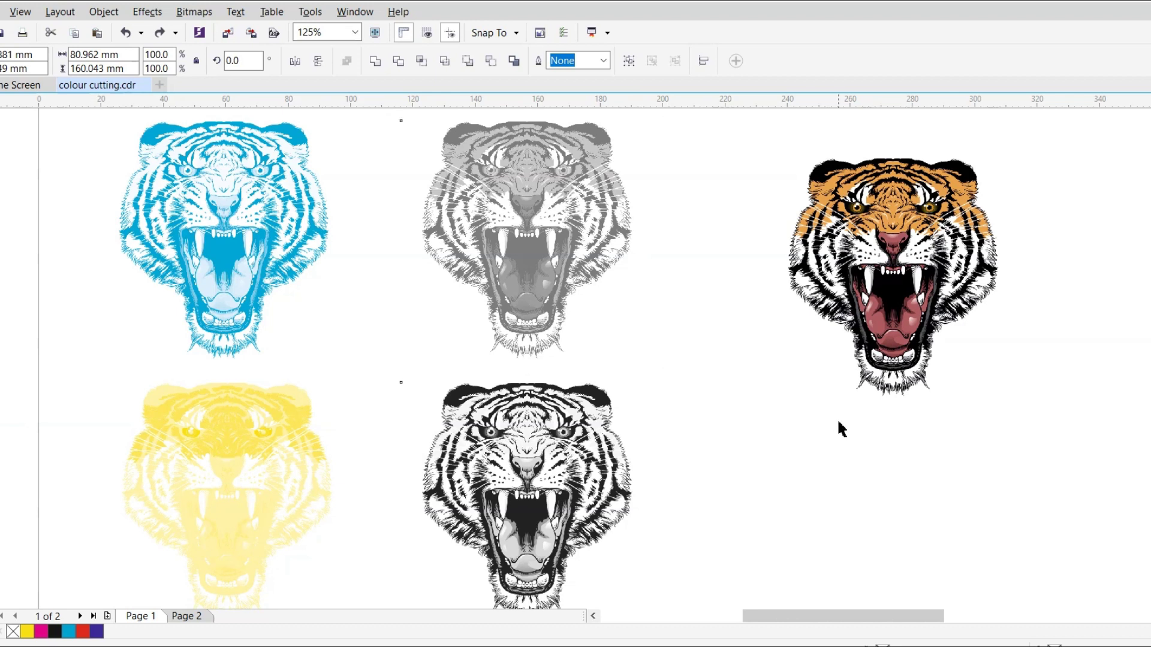
pyautogui.click(841, 429)
pyautogui.click(525, 447)
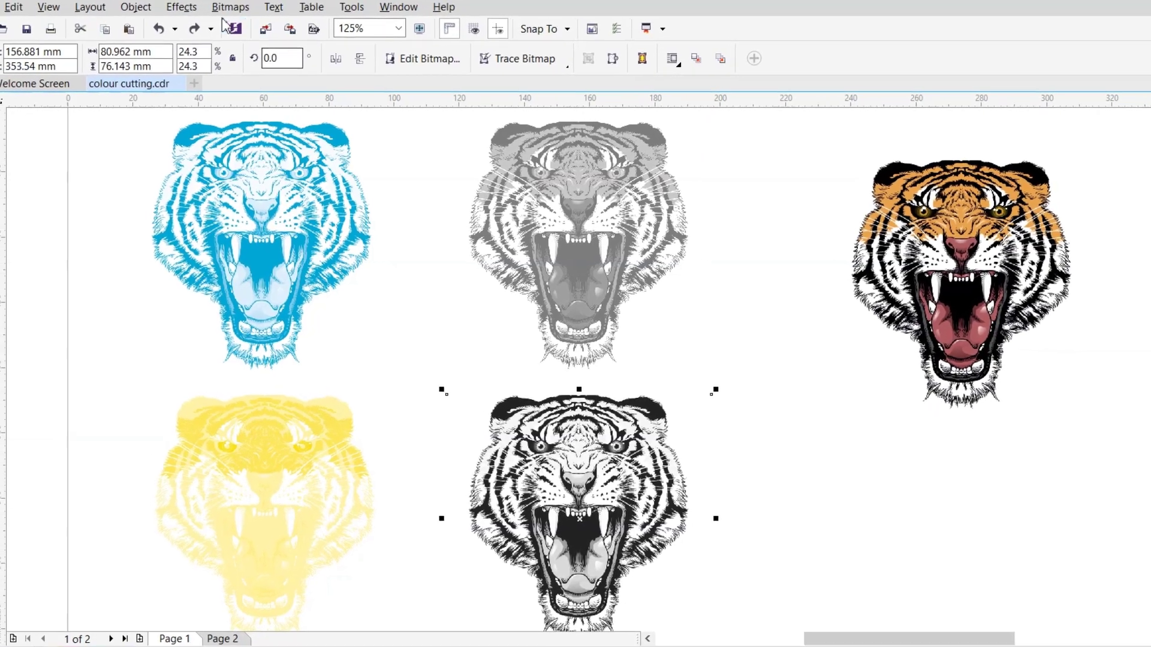
pyautogui.click(229, 7)
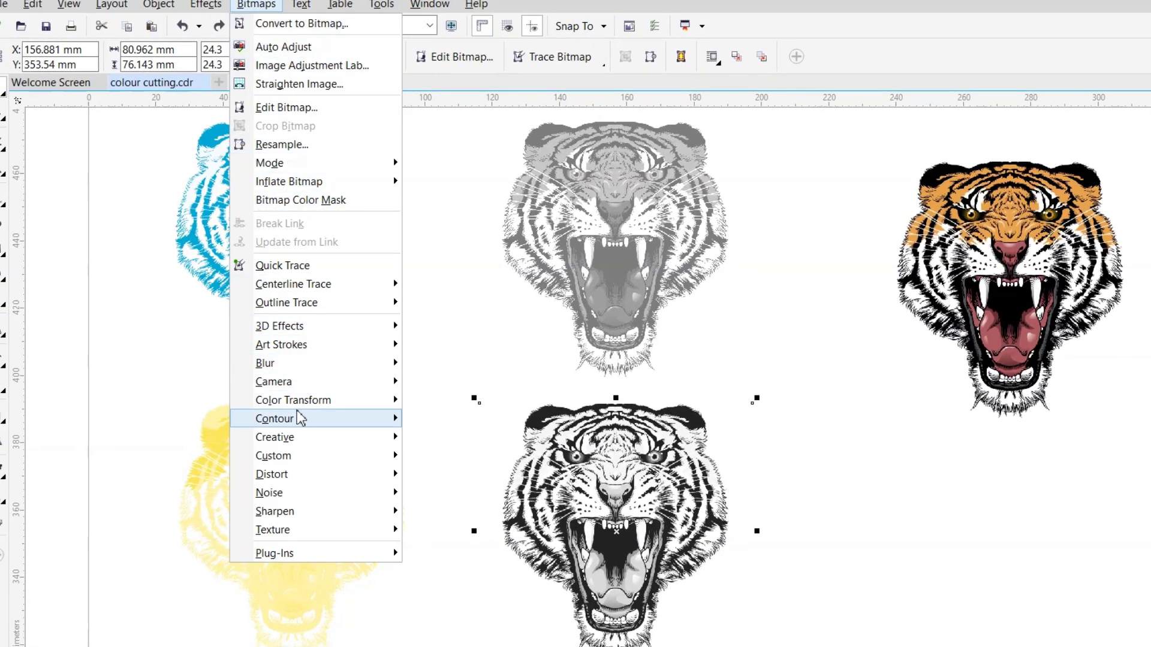
pyautogui.moveTo(313, 403)
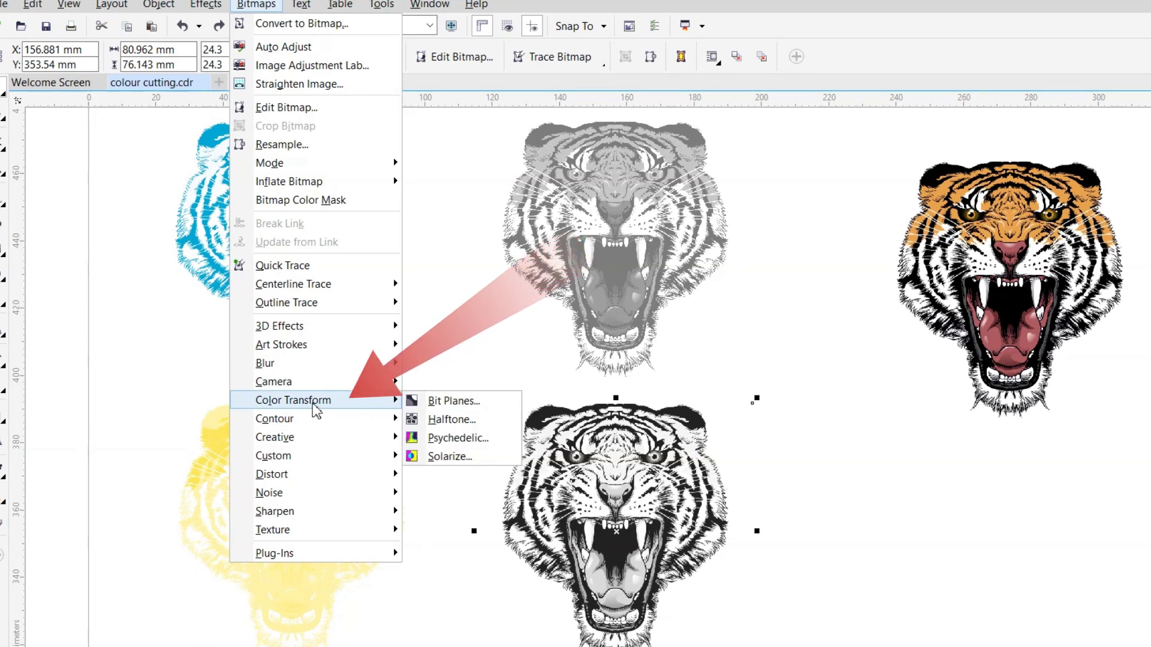
pyautogui.click(468, 419)
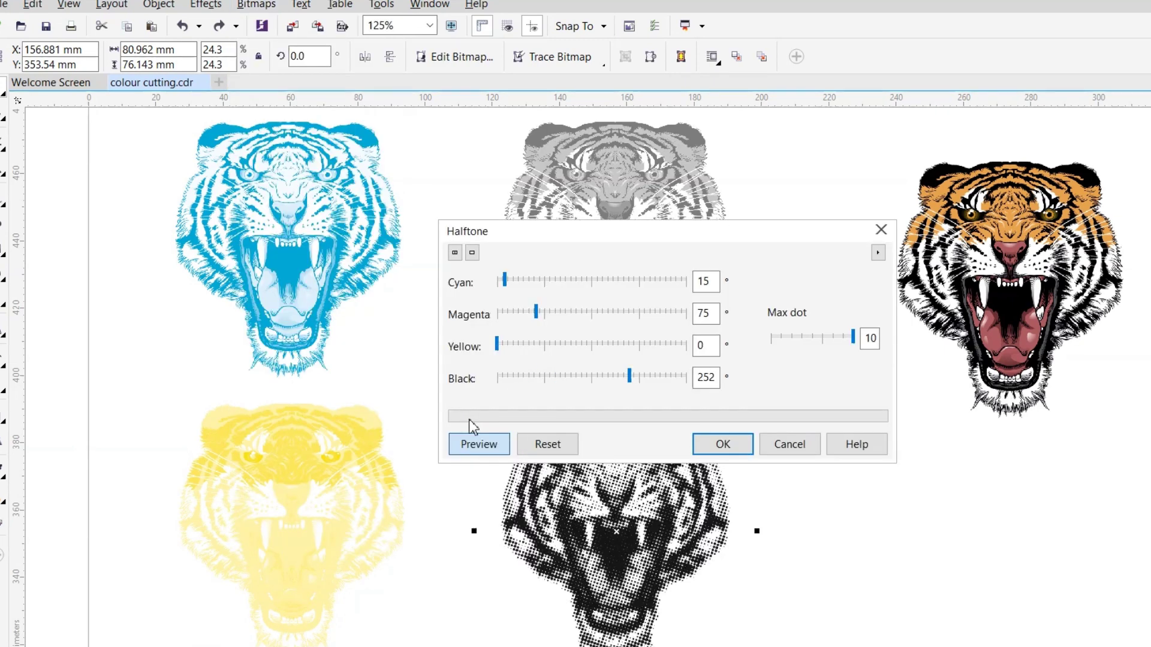
# Try larger and smaller halftone dots on the black tiger and apply the Halftone with a max dot of 3.
pyautogui.moveTo(662, 238); pyautogui.dragTo(868, 93)
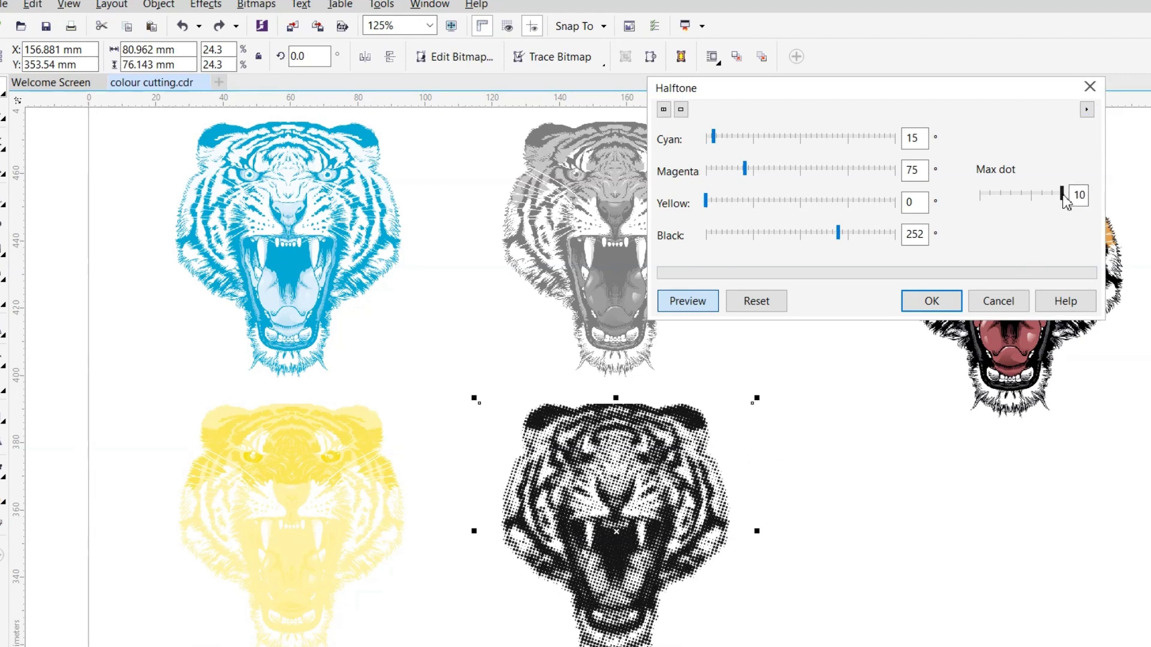
pyautogui.moveTo(1063, 196); pyautogui.dragTo(1003, 206)
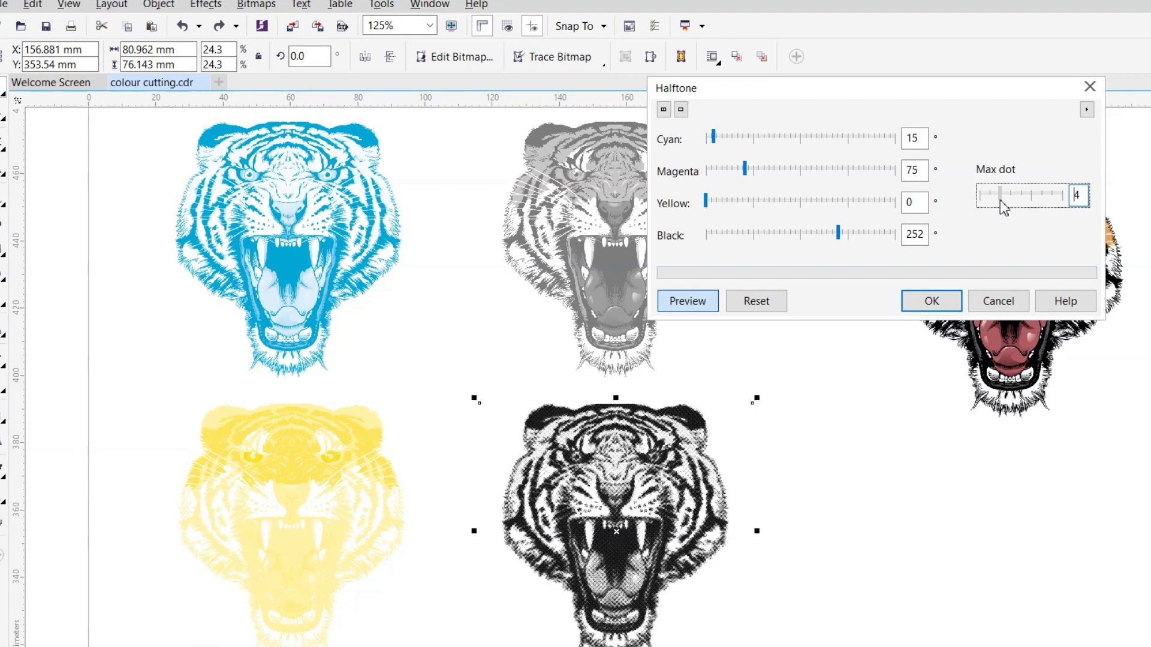
pyautogui.moveTo(1011, 201); pyautogui.dragTo(1042, 207)
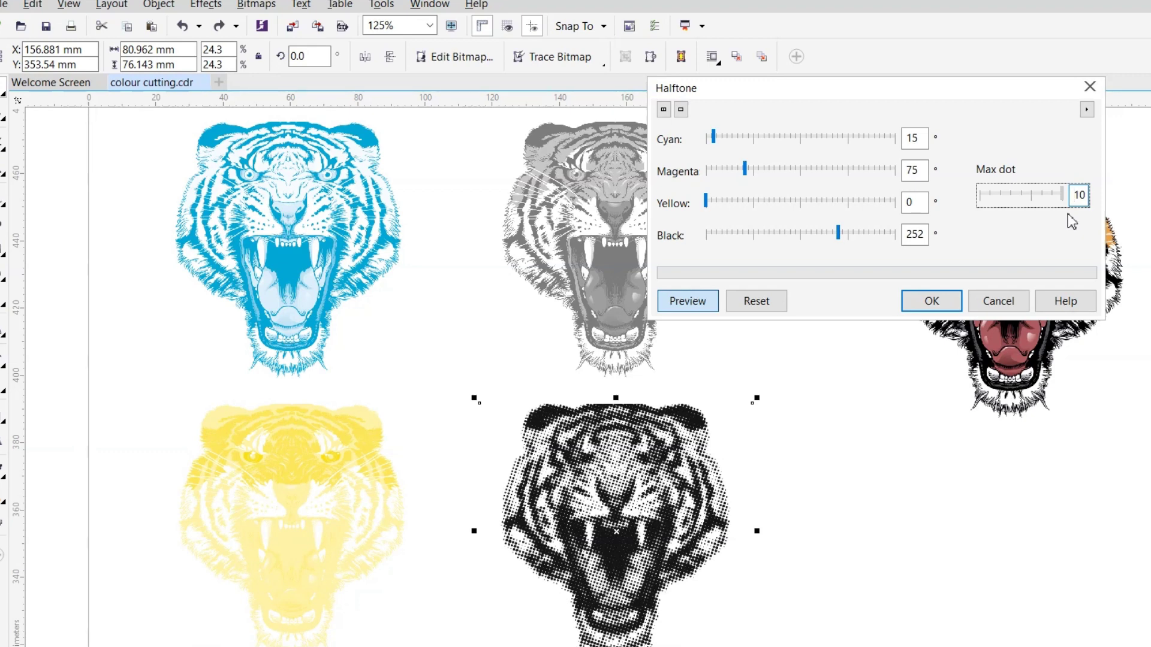
pyautogui.moveTo(1050, 211); pyautogui.dragTo(993, 209)
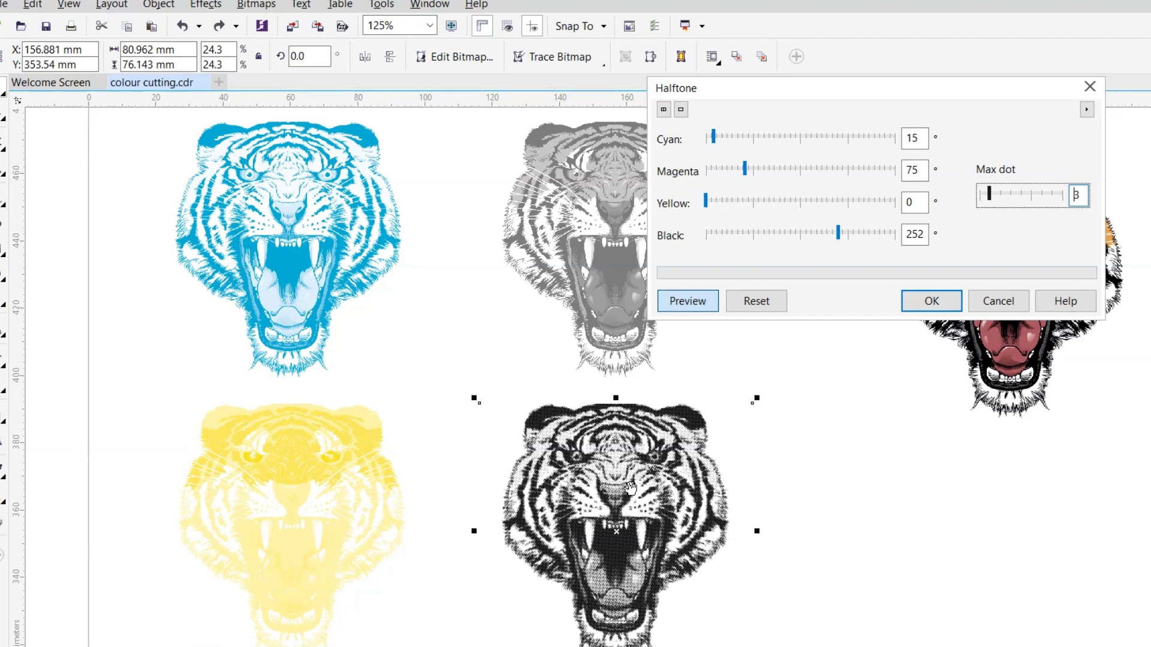
pyautogui.click(932, 302)
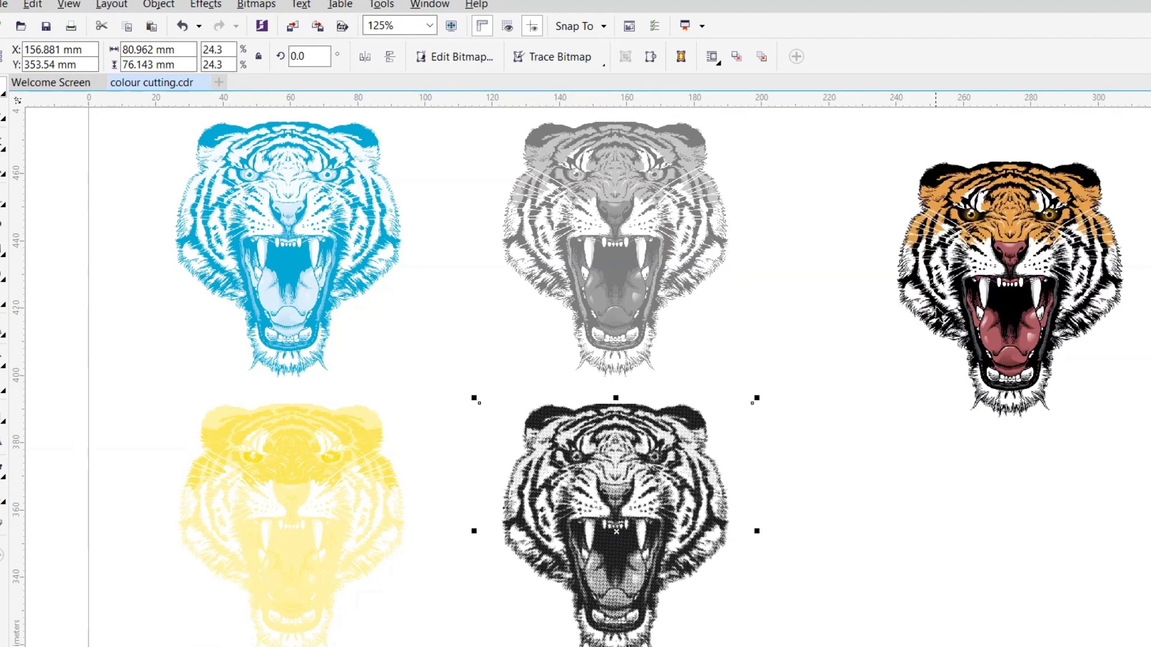
# Apply the Halftone colour transform to the greyscale tiger above the black one, with max dot 3 and black angle 252°.
pyautogui.click(577, 204)
pyautogui.click(256, 5)
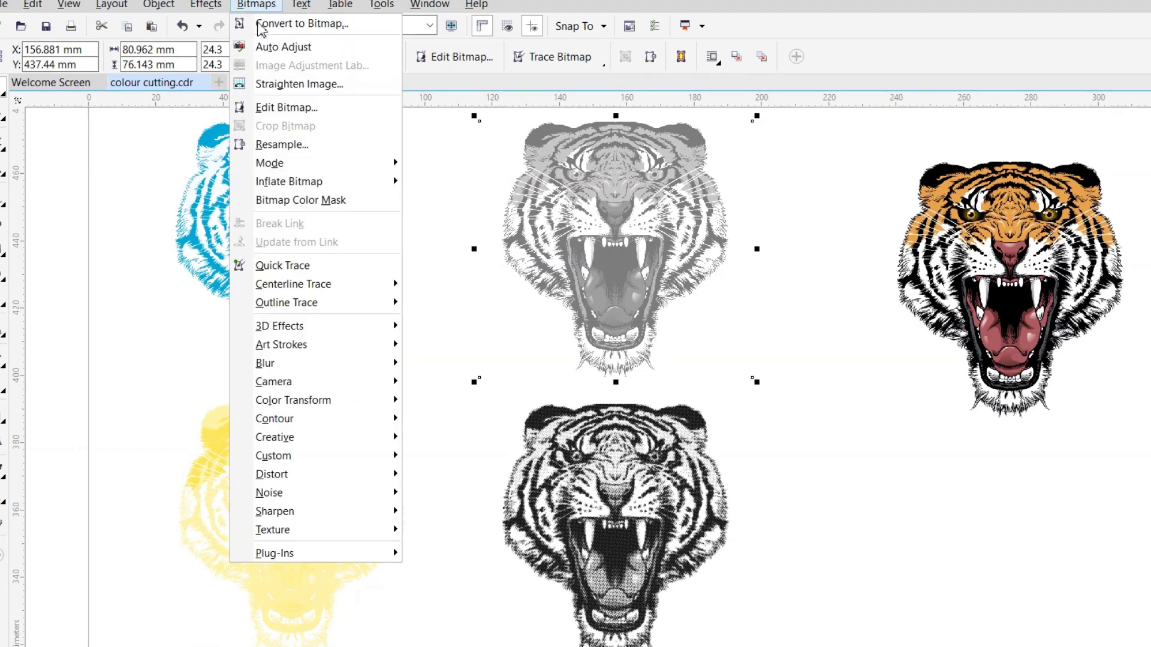
pyautogui.moveTo(305, 401)
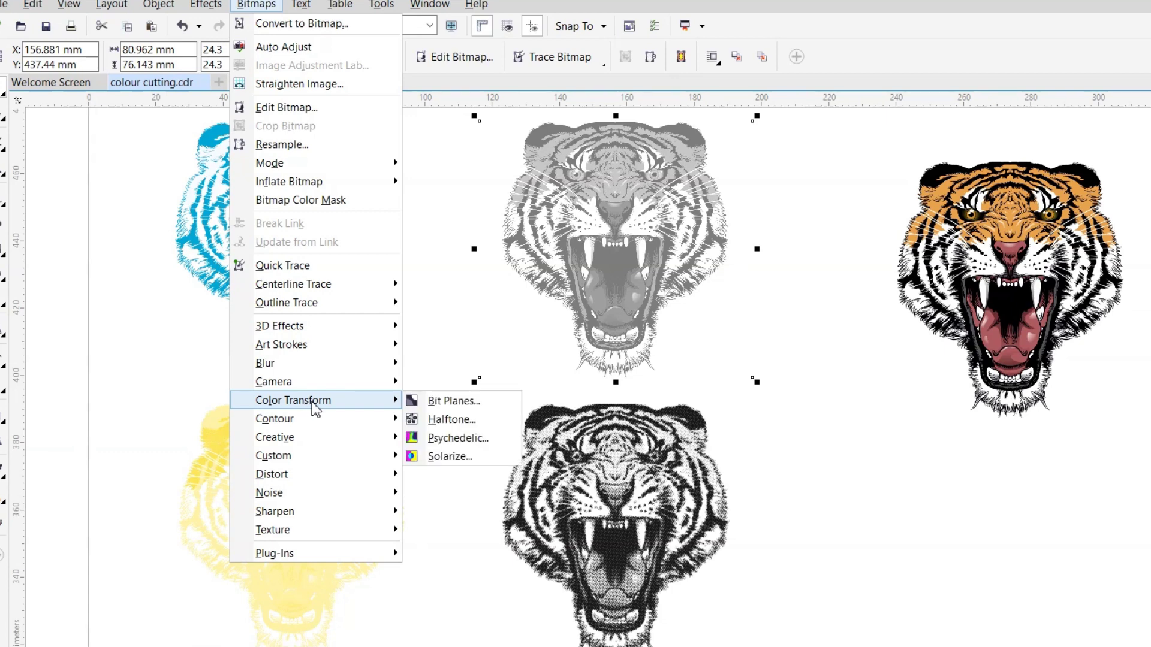
pyautogui.click(450, 419)
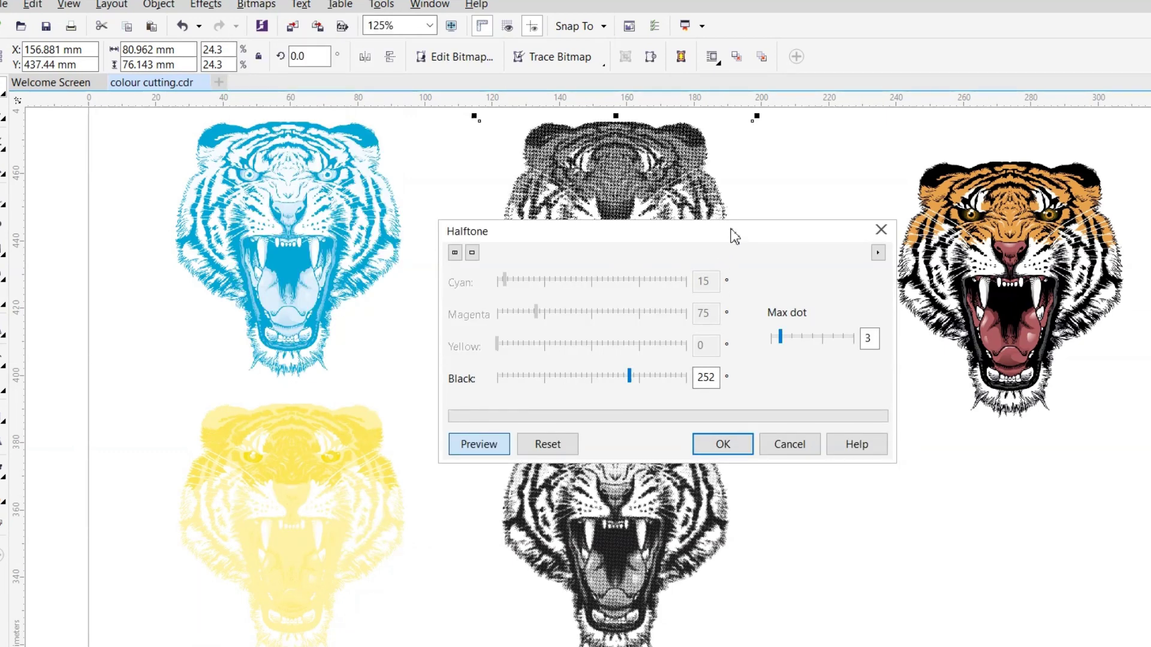
pyautogui.moveTo(731, 234); pyautogui.dragTo(1149, 142)
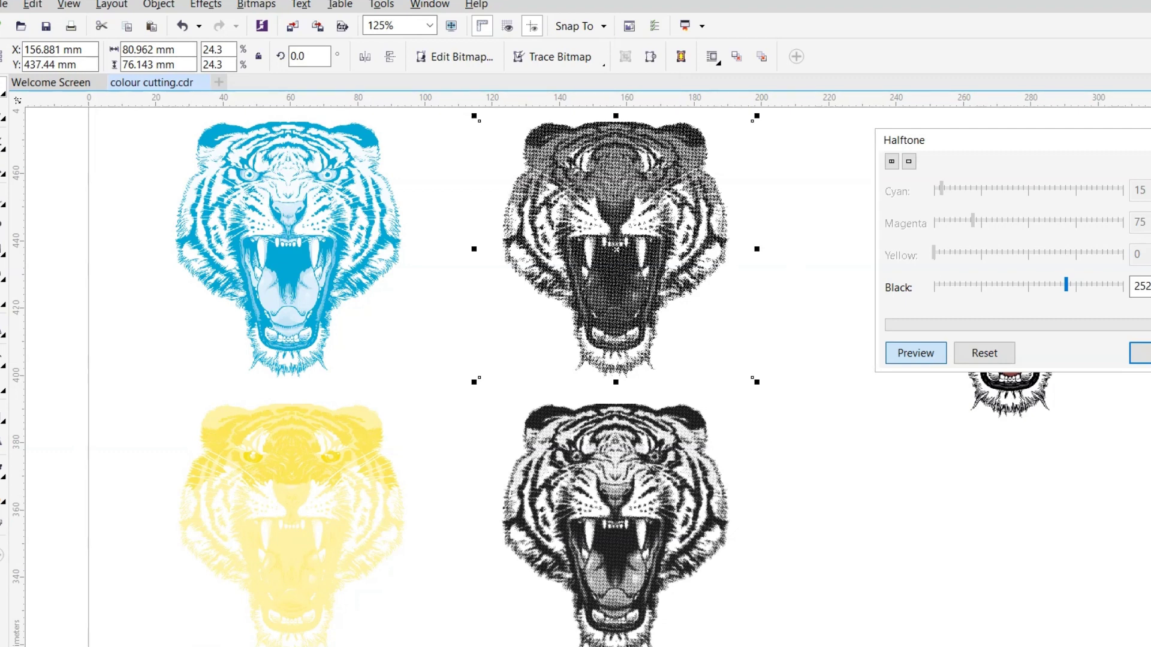
pyautogui.click(1140, 353)
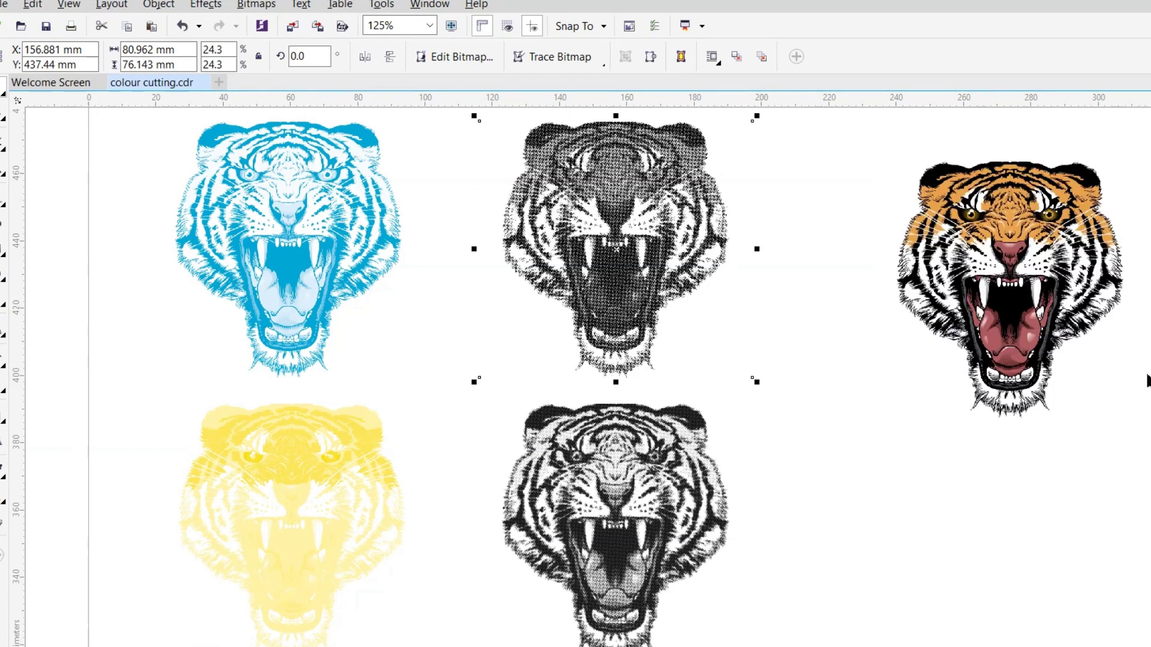
# Align the two halftoned tigers on top of each other and move the pair up to about X 163 mm, Y 411 mm.
pyautogui.click(869, 477)
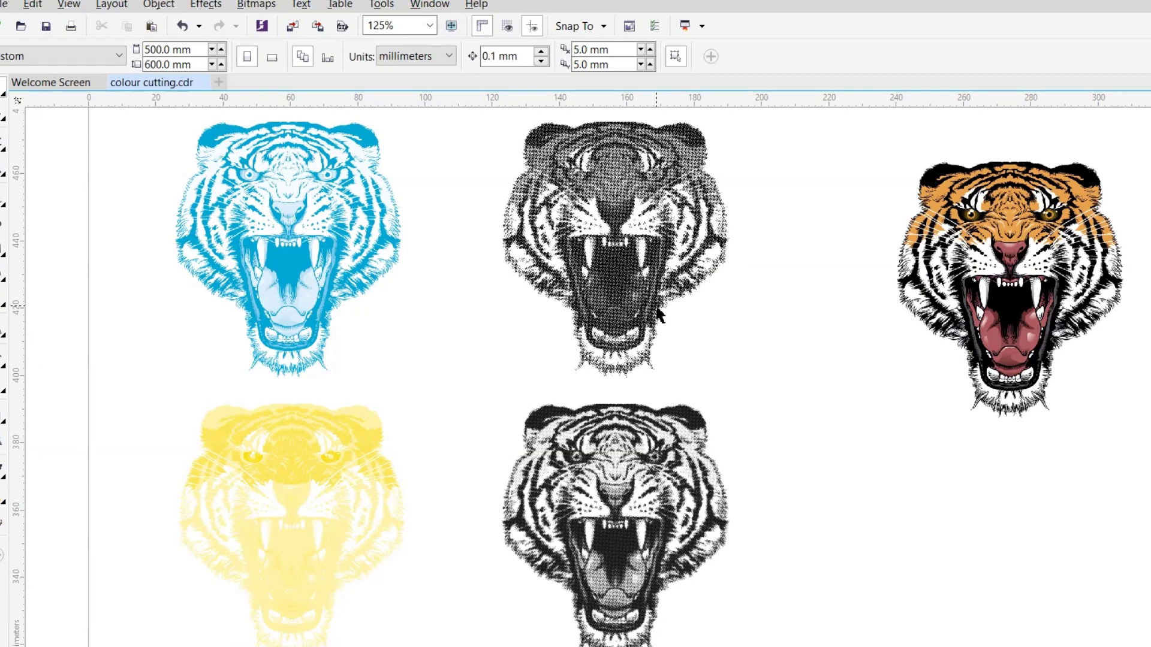
pyautogui.click(637, 501)
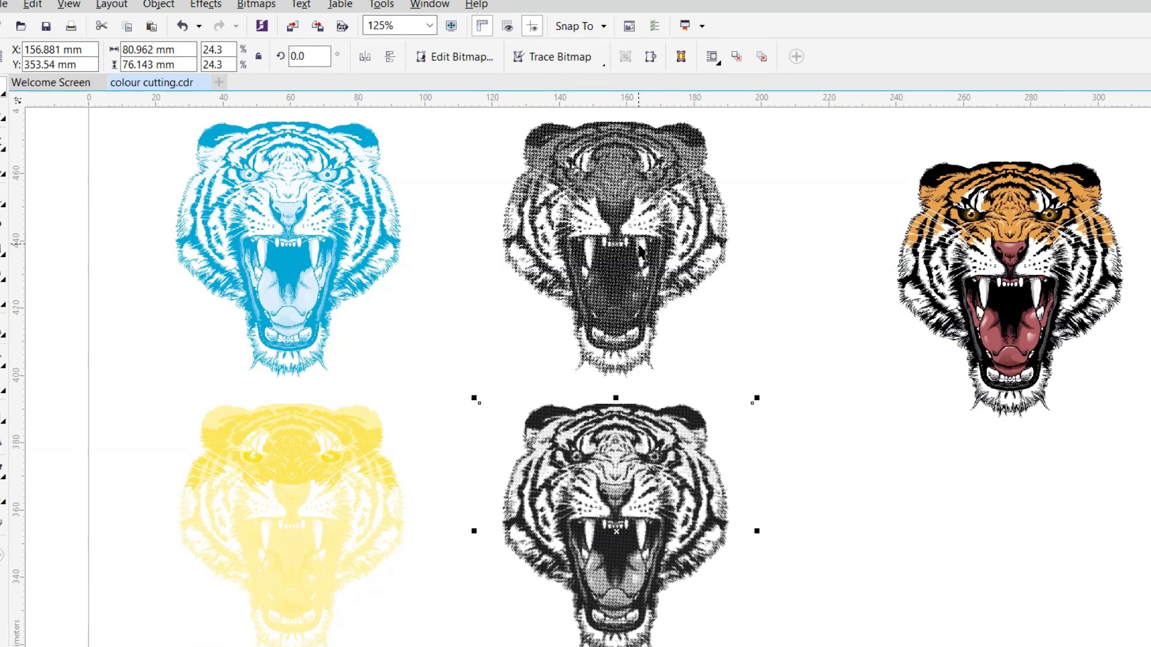
pyautogui.keyDown('shift'); pyautogui.click(639, 225); pyautogui.keyUp('shift')
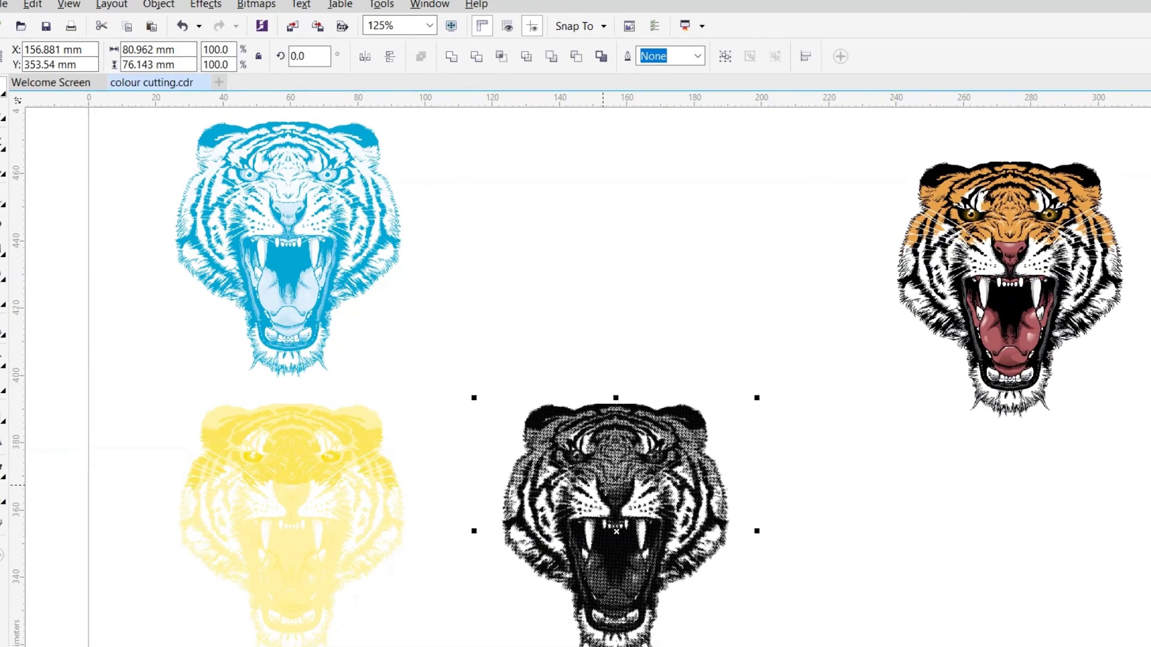
pyautogui.moveTo(606, 488); pyautogui.dragTo(626, 291)
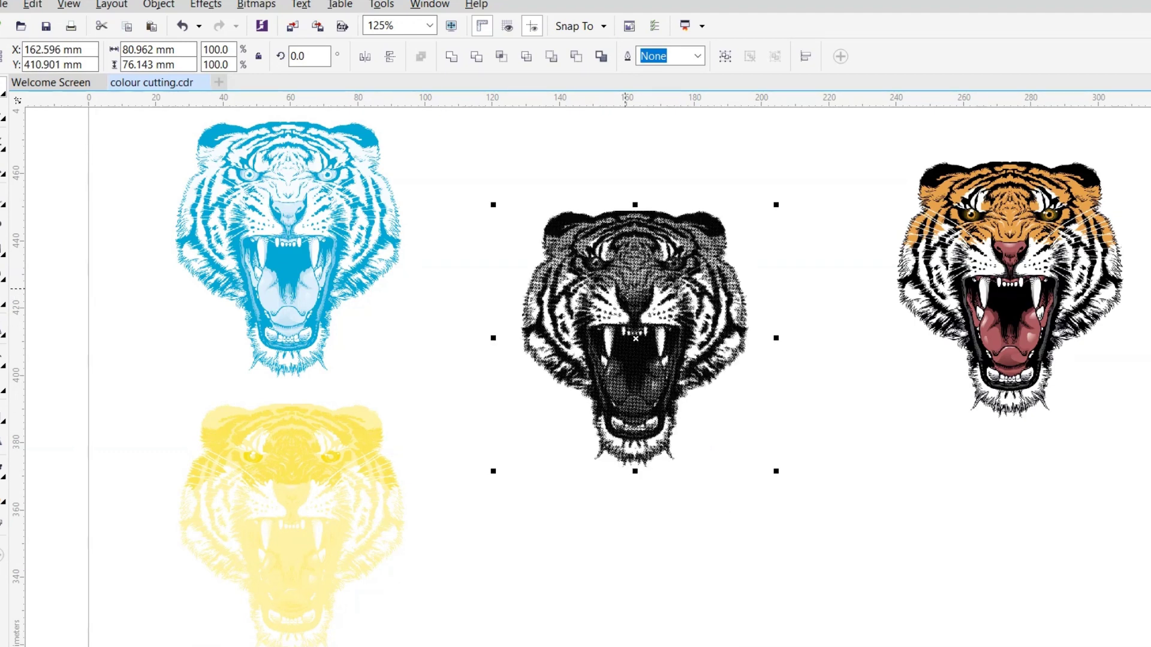
# Move the smooth greyscale tiger beside the halftoned pair, to about X 236 mm, Y 413 mm, shifting the colour tiger aside to make room.
pyautogui.scroll(3, 632, 311)
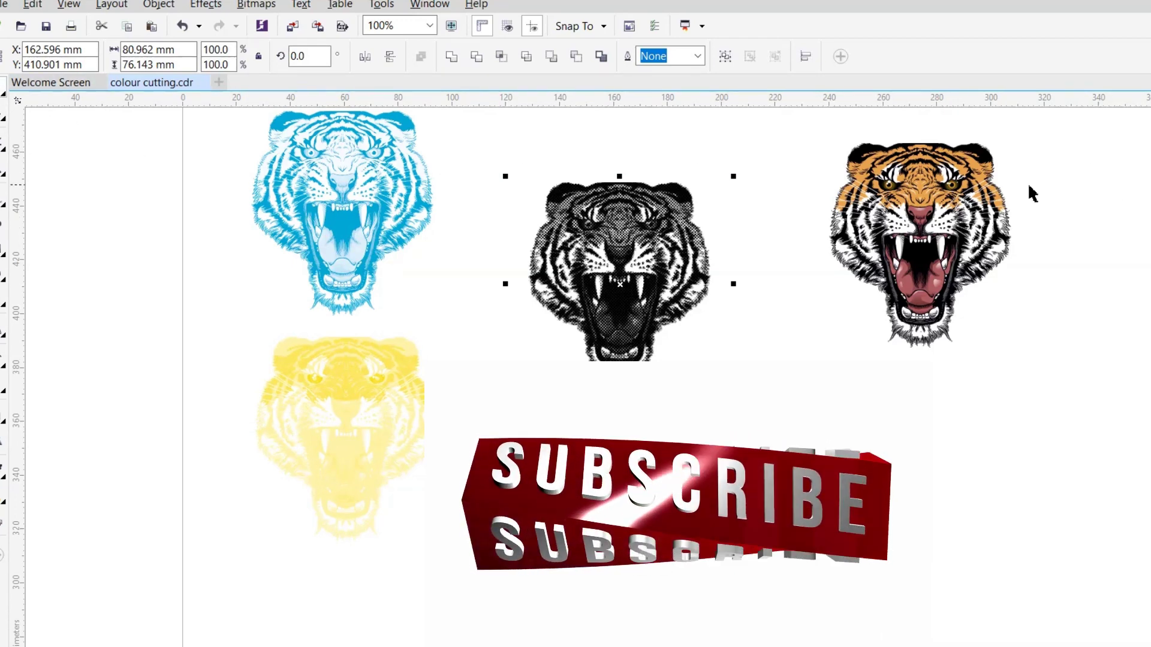
pyautogui.moveTo(1146, 240); pyautogui.dragTo(707, 392)
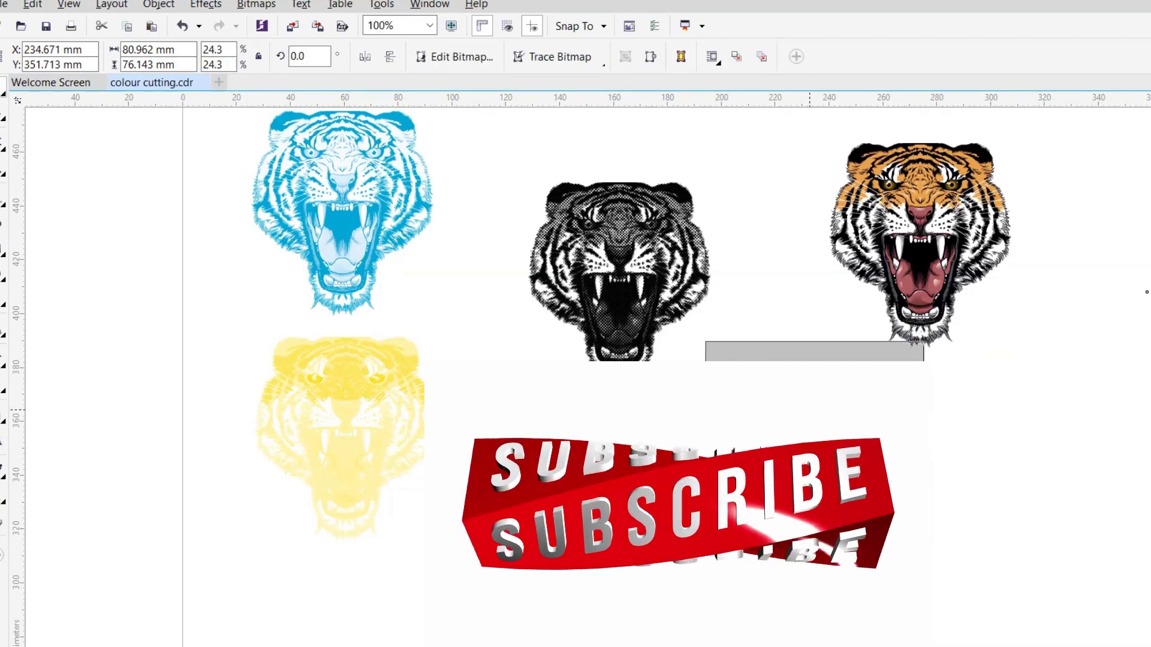
pyautogui.moveTo(813, 413); pyautogui.dragTo(768, 393)
pyautogui.click(907, 240)
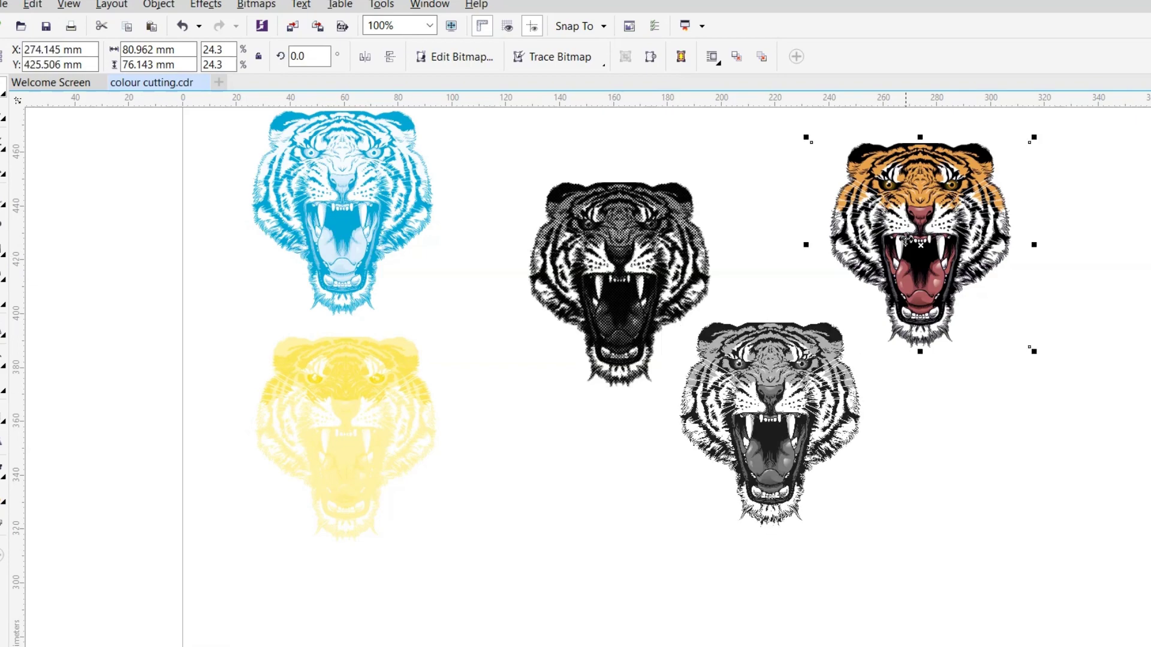
pyautogui.moveTo(908, 240); pyautogui.dragTo(1070, 240)
pyautogui.moveTo(775, 393); pyautogui.dragTo(814, 295)
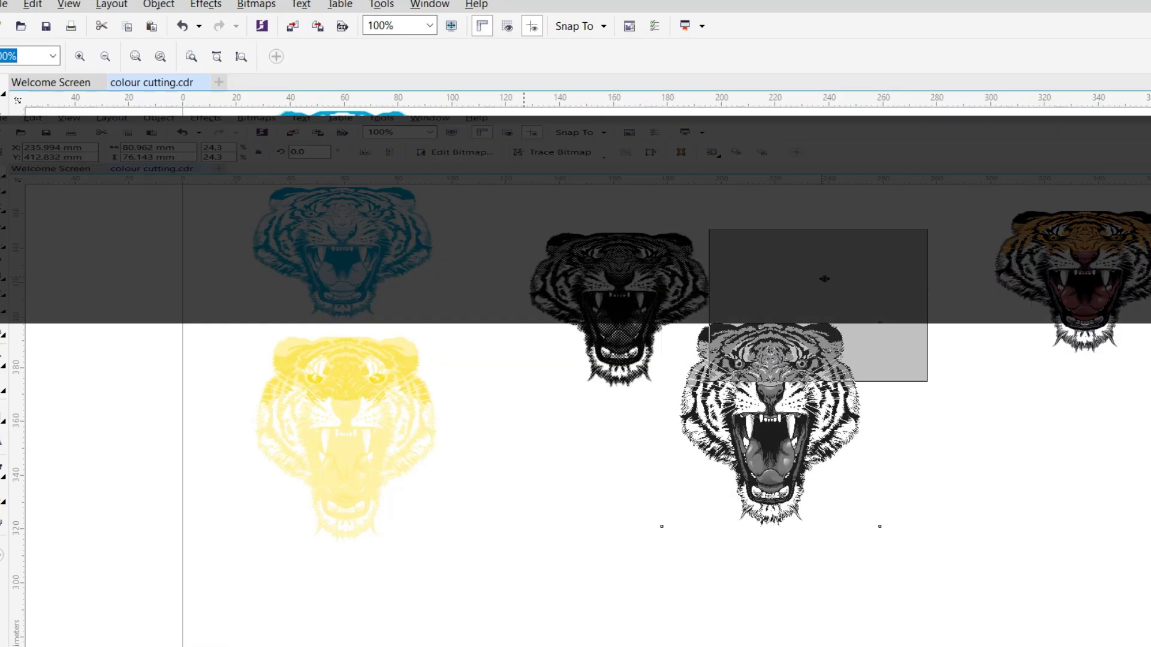
# Compare the overlaid halftone tiger with the smooth greyscale tiger and examine its dot pattern around the teeth.
pyautogui.moveTo(531, 167)
pyautogui.mouseDown()
pyautogui.moveTo(930, 324)
pyautogui.moveTo(925, 390)
pyautogui.mouseUp()
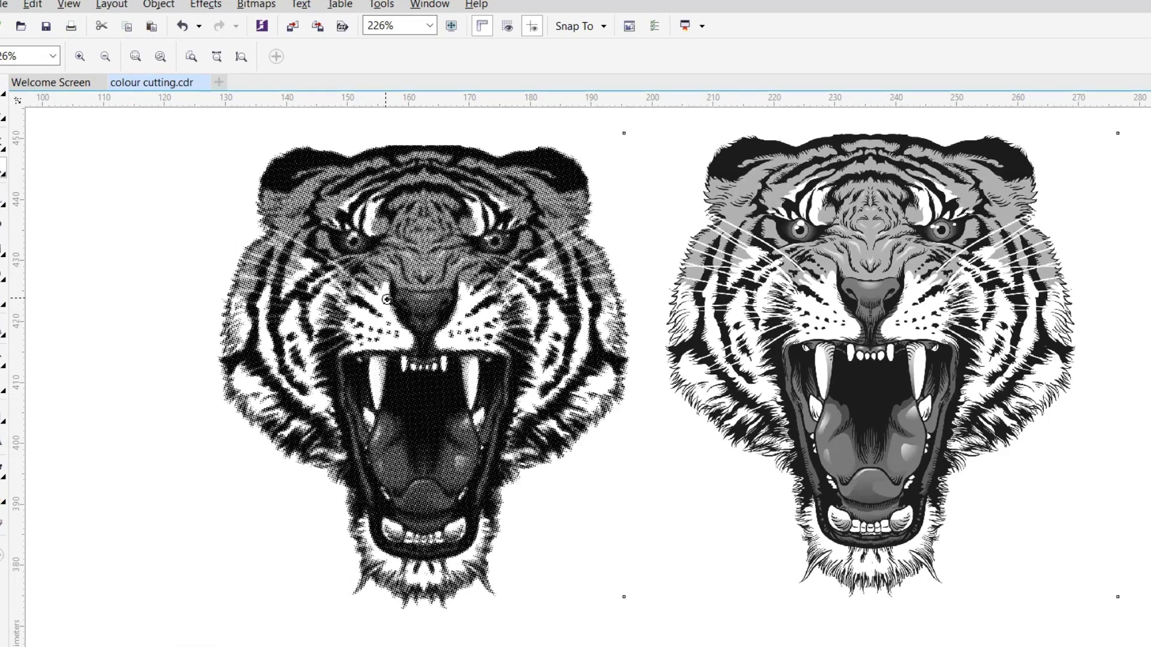
pyautogui.moveTo(339, 309); pyautogui.dragTo(530, 472)
pyautogui.moveTo(456, 268); pyautogui.dragTo(711, 437)
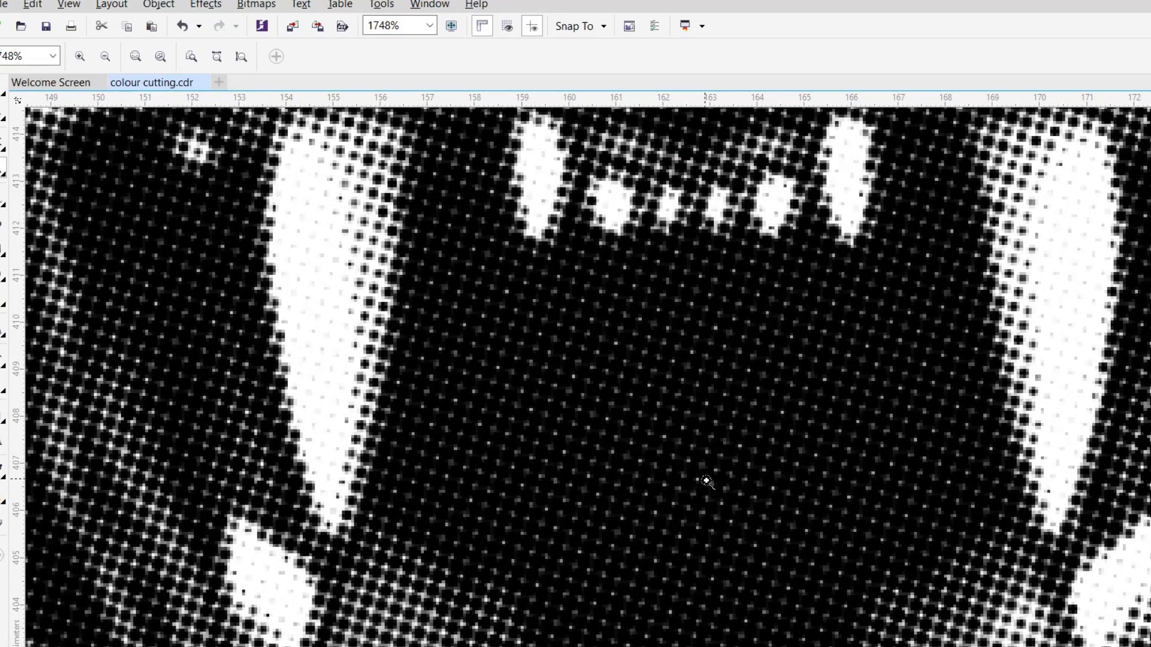
pyautogui.scroll(-5, 707, 474)
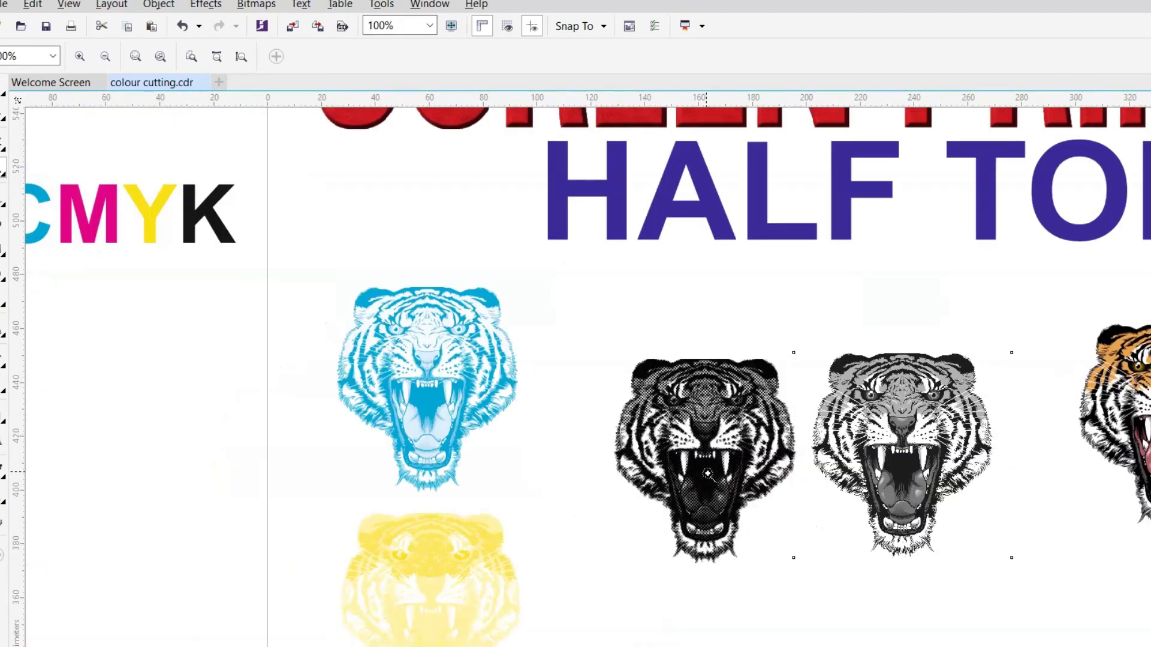
pyautogui.scroll(-1, 708, 474)
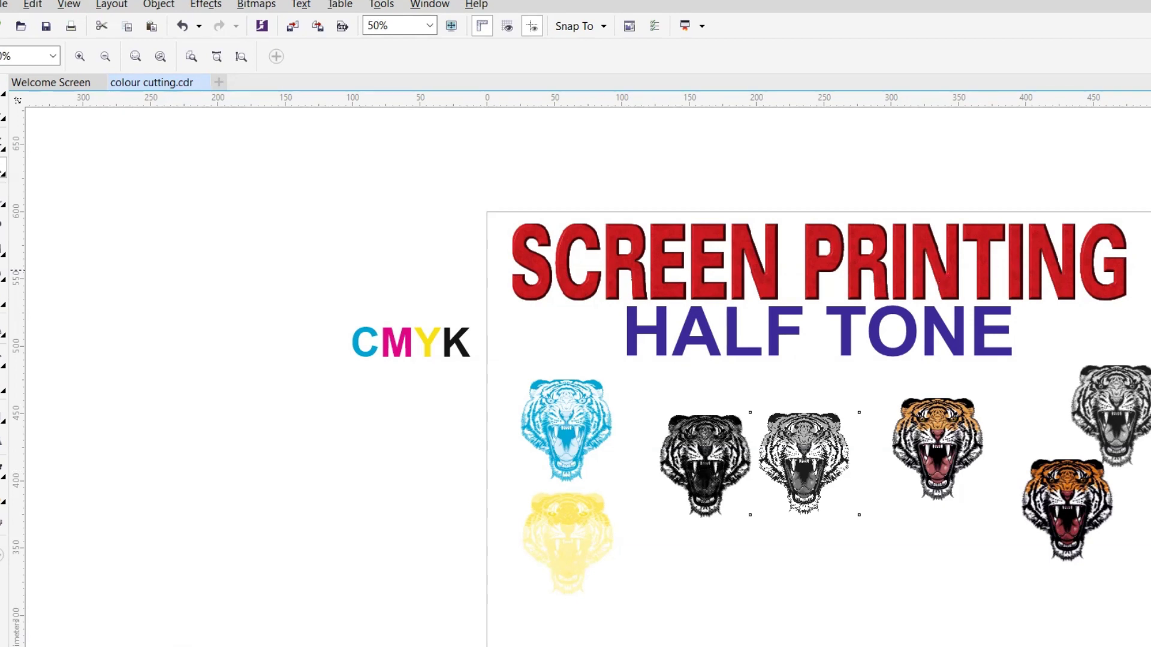
# Select the packaging symbols with the PART NO. and QTY. frame and move them up to just below the tigers.
pyautogui.scroll(-5, 719, 390)
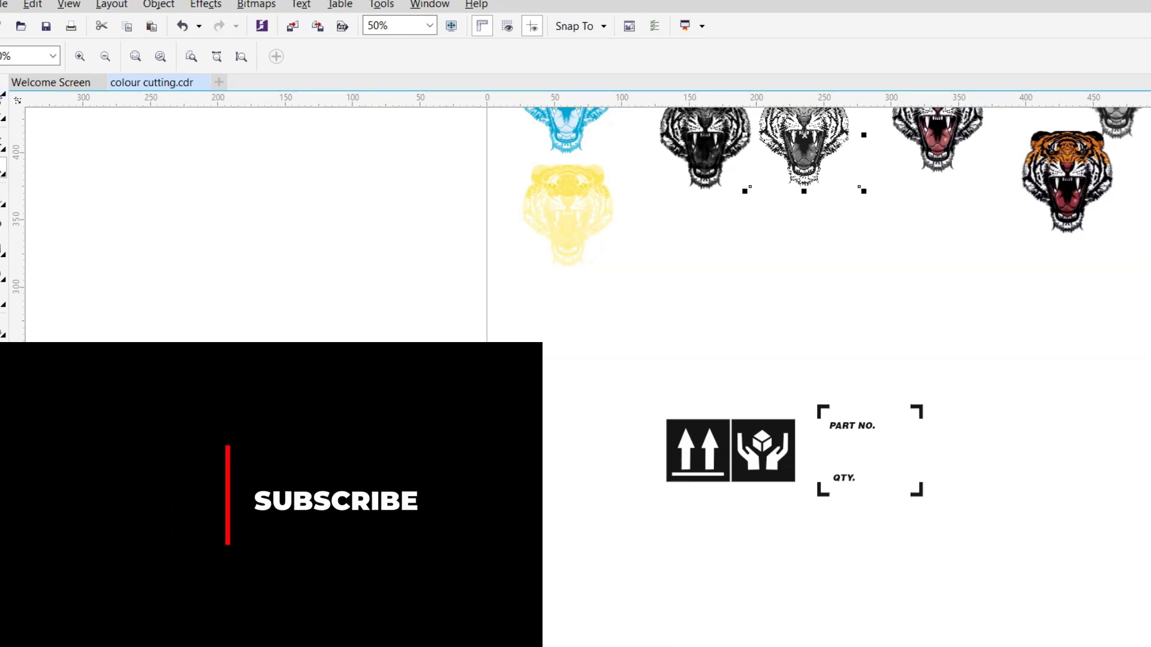
pyautogui.press('space')
pyautogui.moveTo(618, 355); pyautogui.dragTo(1057, 543)
pyautogui.moveTo(786, 443); pyautogui.dragTo(788, 249)
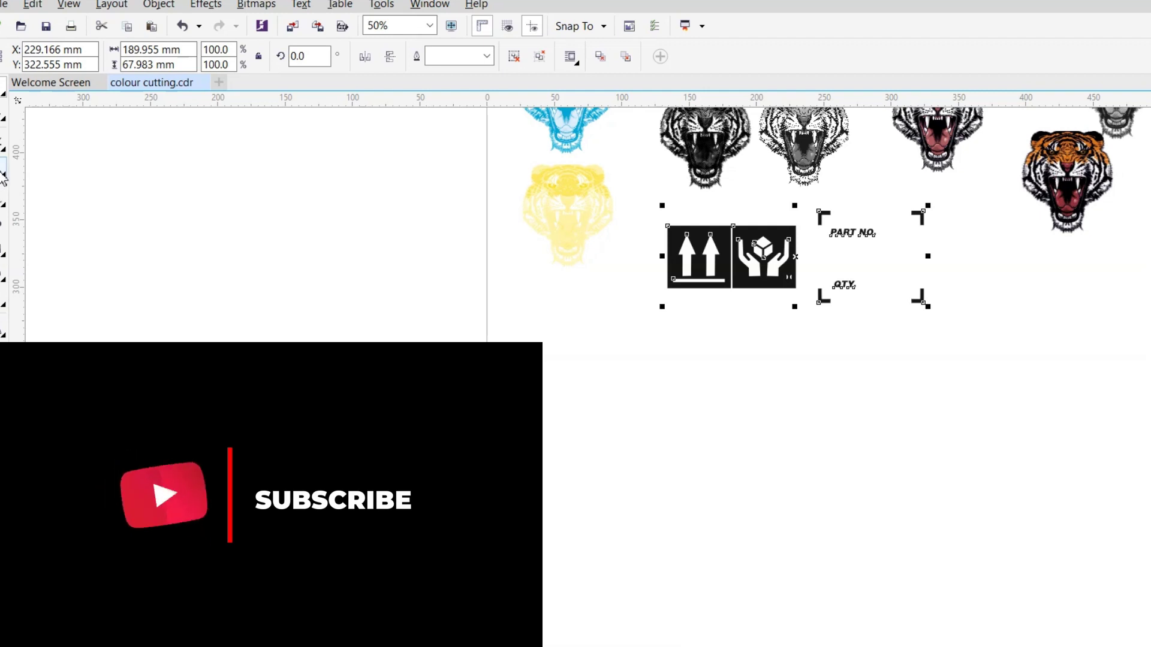
# Examine the solid packaging artwork against the tigers, and review the CMYK dot-angle squares and the colour-mixing circles.
pyautogui.press('space')
pyautogui.moveTo(645, 177); pyautogui.dragTo(1007, 385)
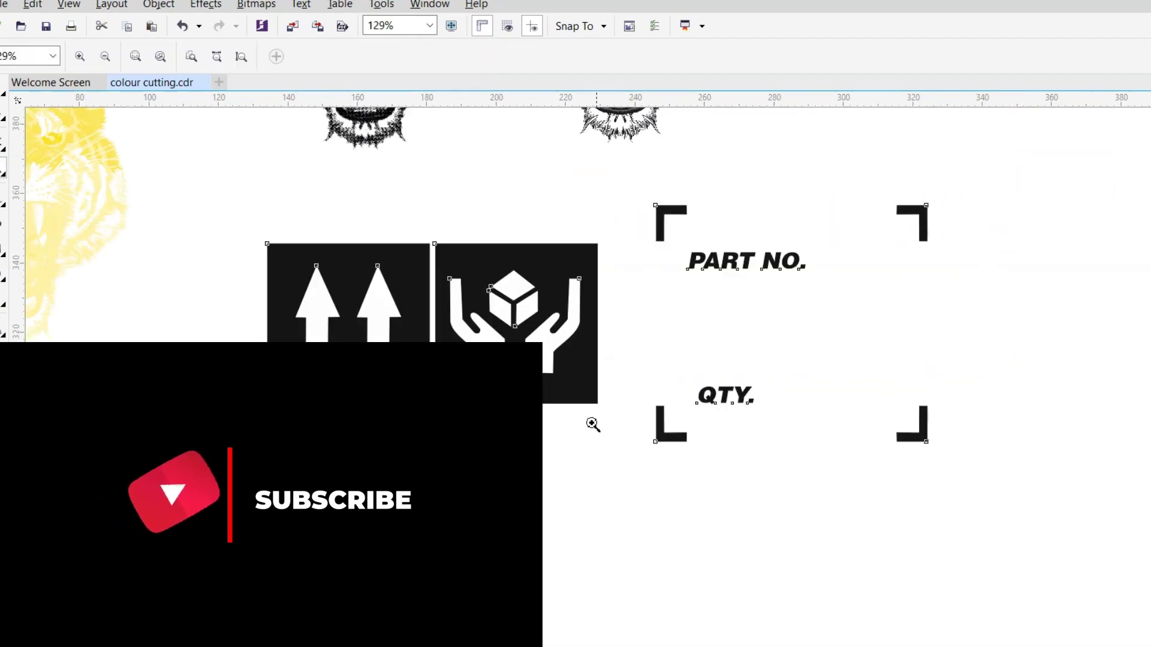
pyautogui.press('space')
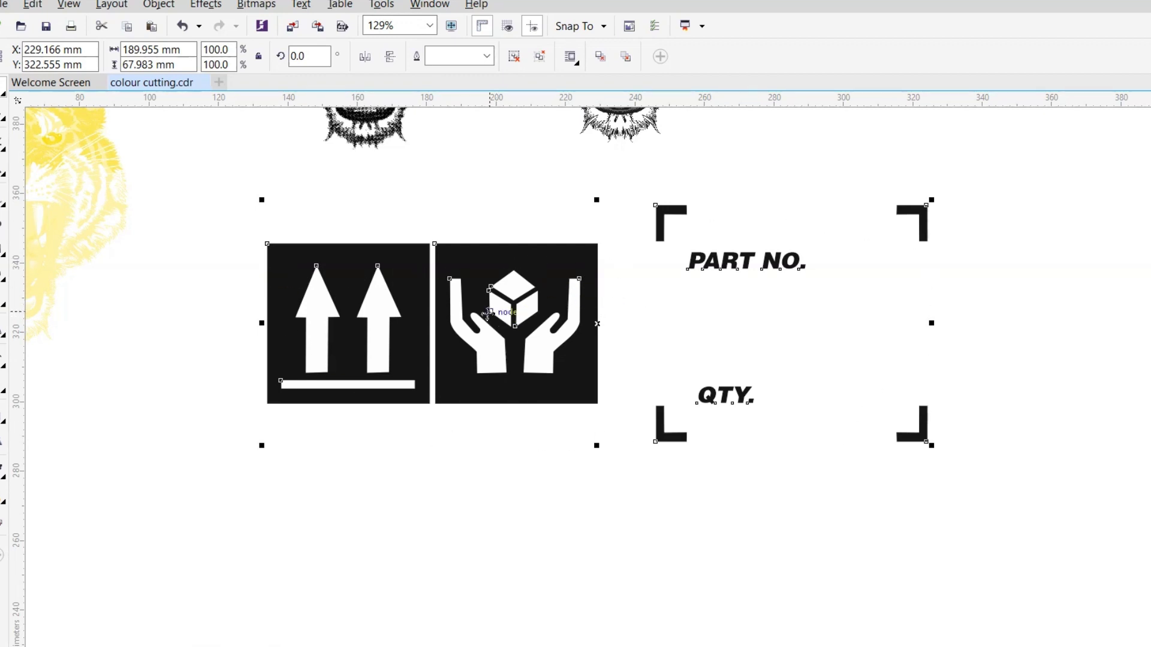
pyautogui.scroll(5, 832, 432)
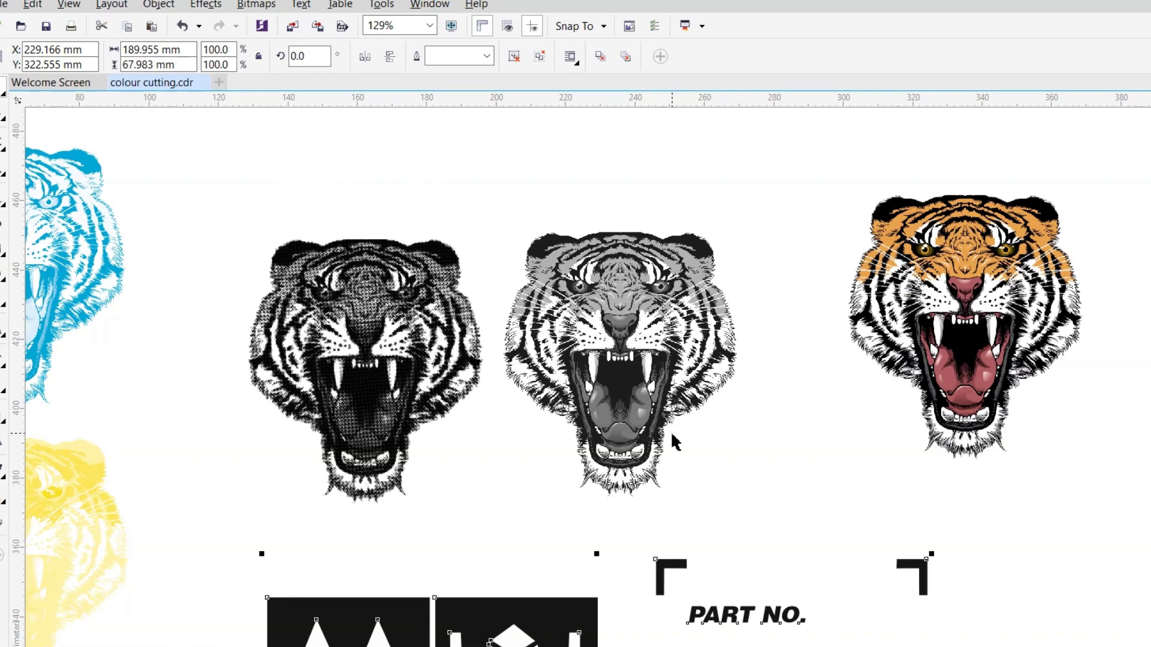
pyautogui.scroll(-2, 674, 442)
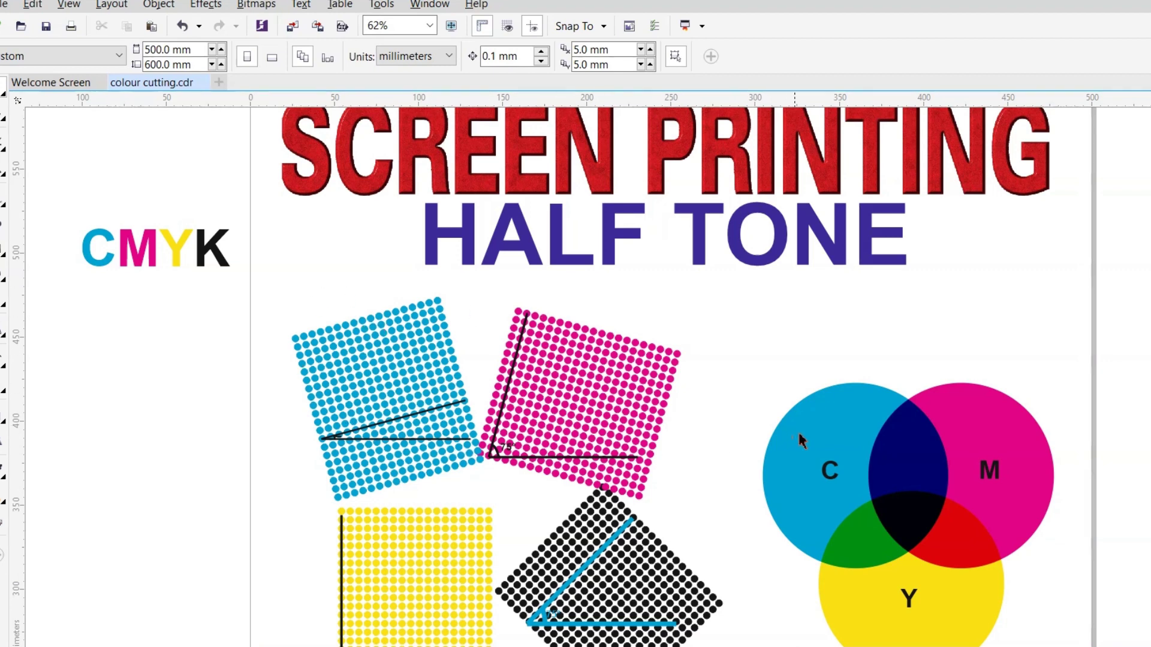
pyautogui.scroll(-3, 1109, 394)
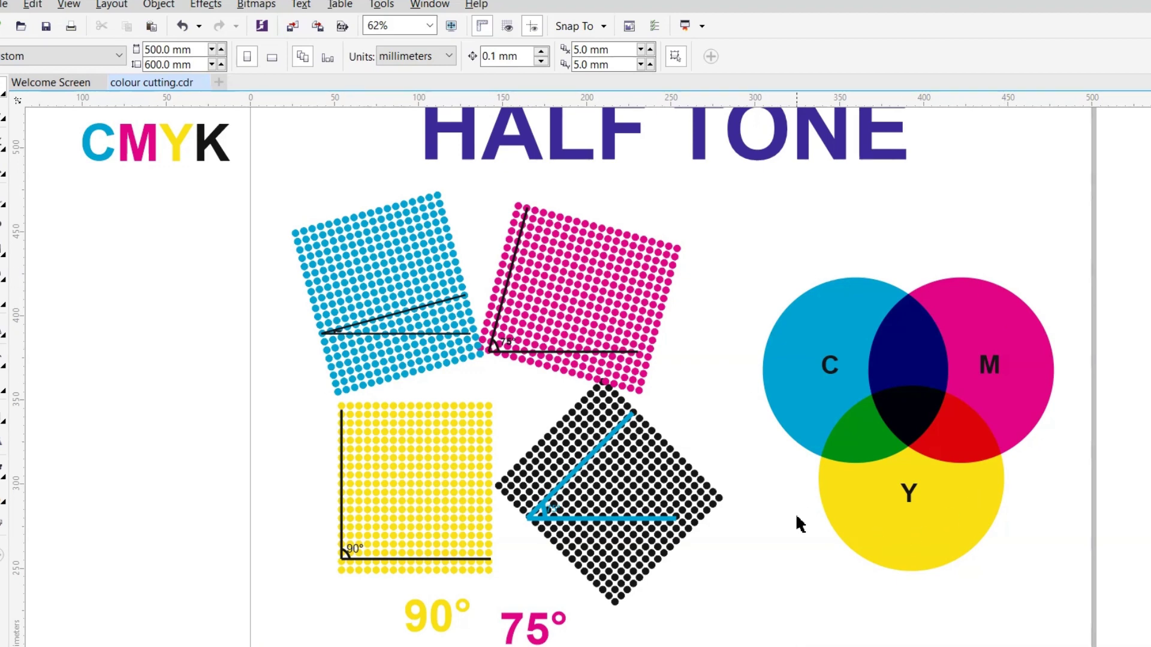
pyautogui.scroll(6, 576, 371)
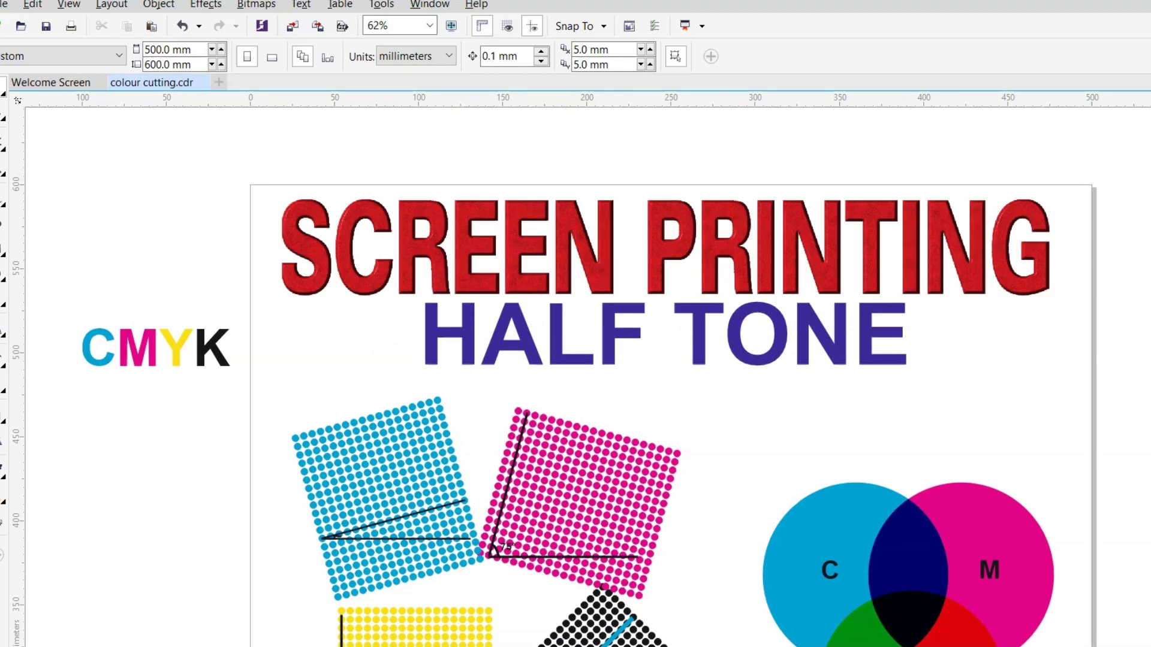
pyautogui.scroll(-6, 649, 342)
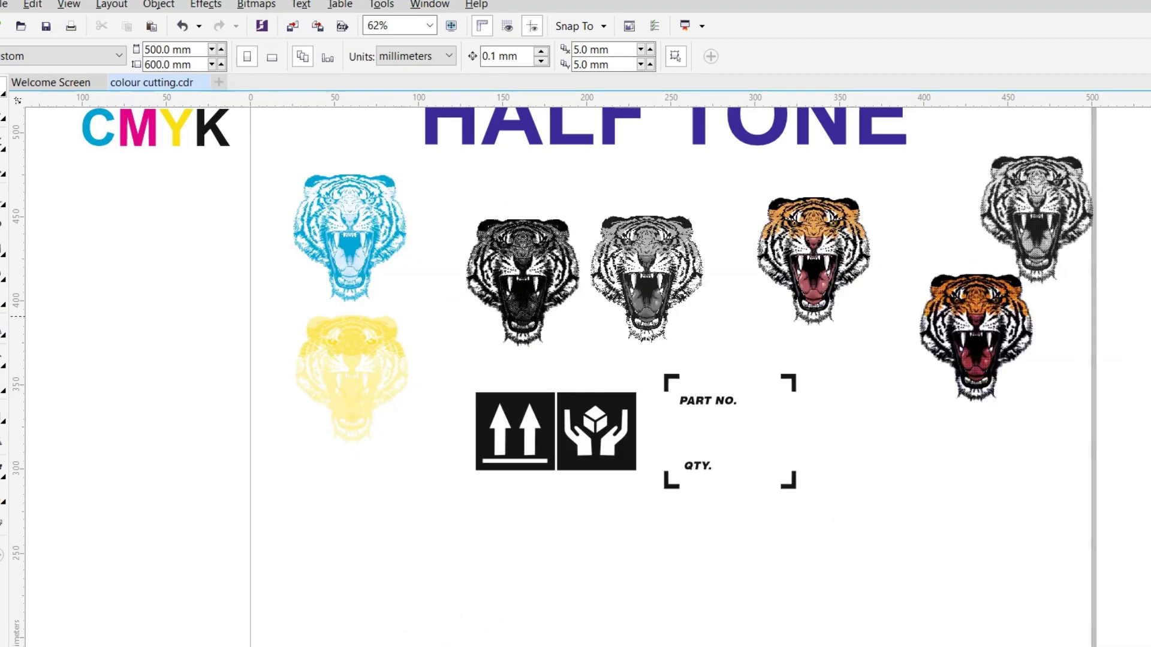
pyautogui.scroll(3, 670, 337)
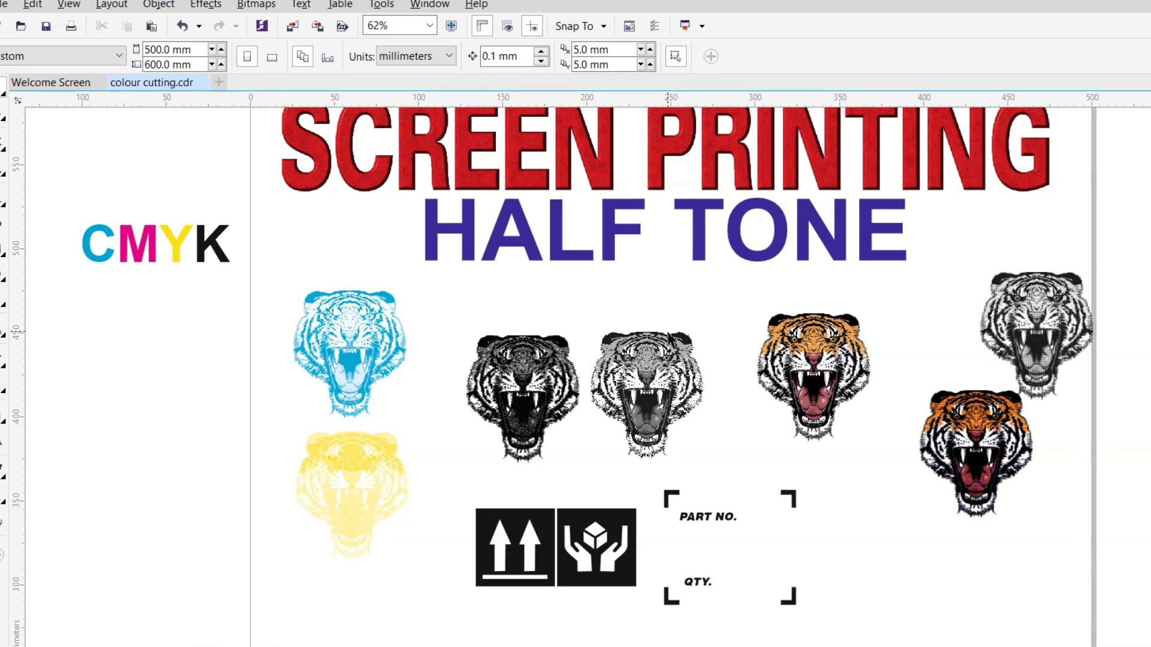